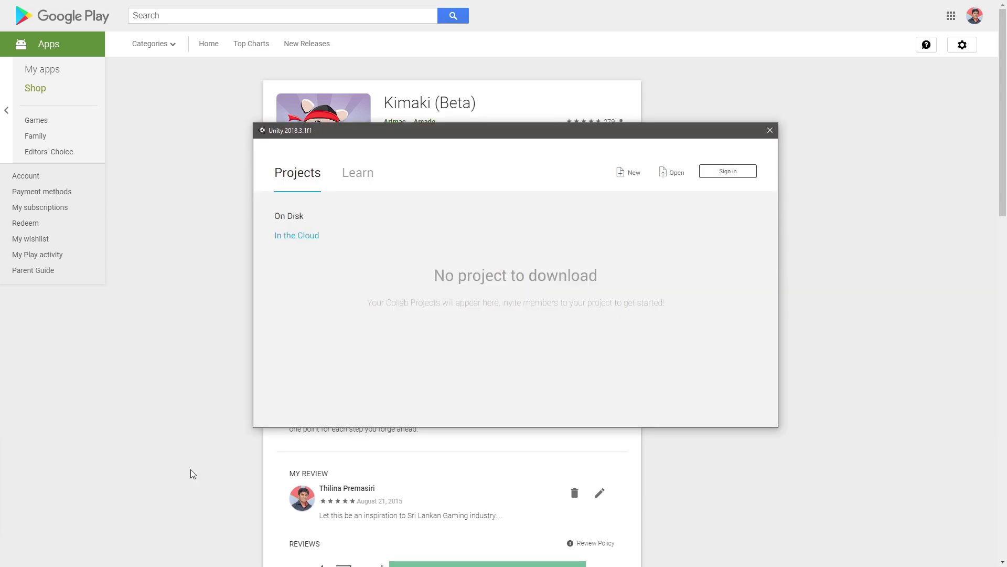
Step: Move the Unity 2018.3.1f1 launcher window lower over the Google Play Kimaki page
drag(541, 137, 543, 184)
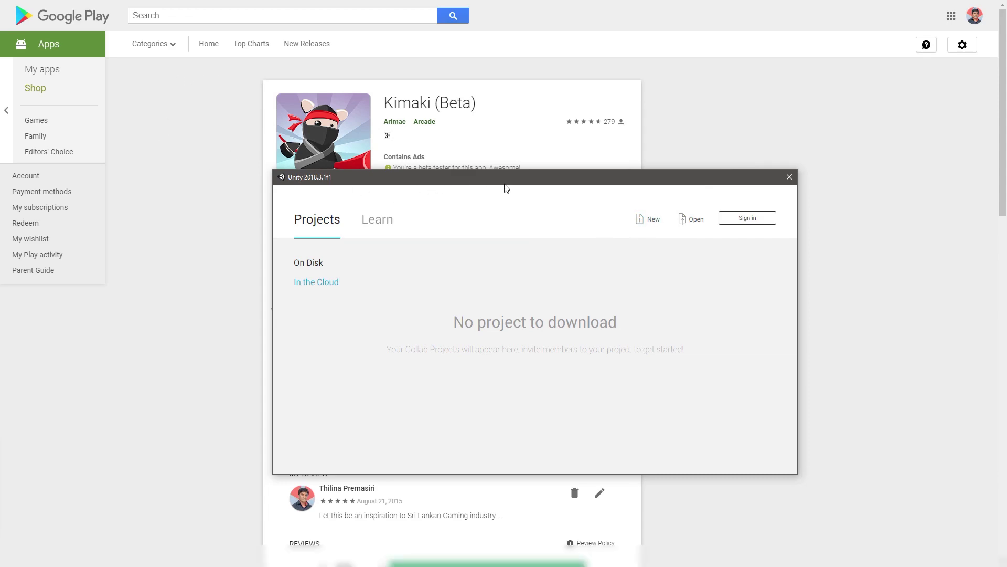
Step: Start a new Unity project and name it Kimaki
drag(505, 184, 447, 175)
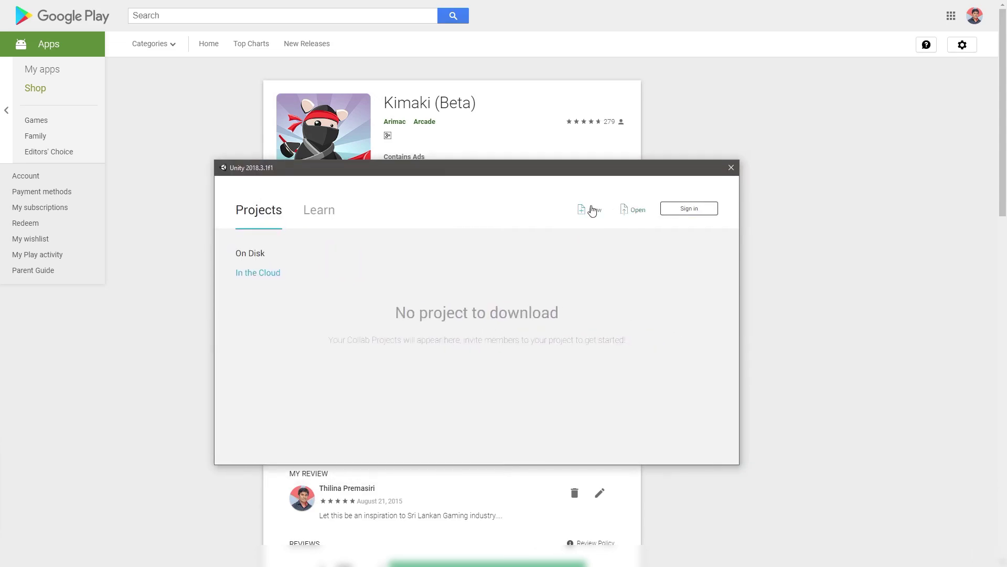
click(592, 210)
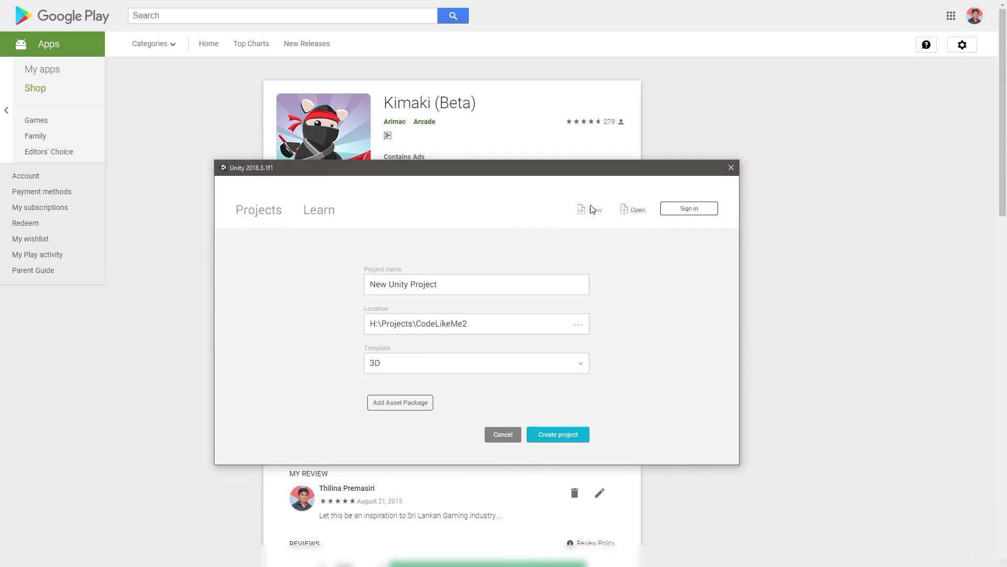
click(495, 280)
key(ctrl+a)
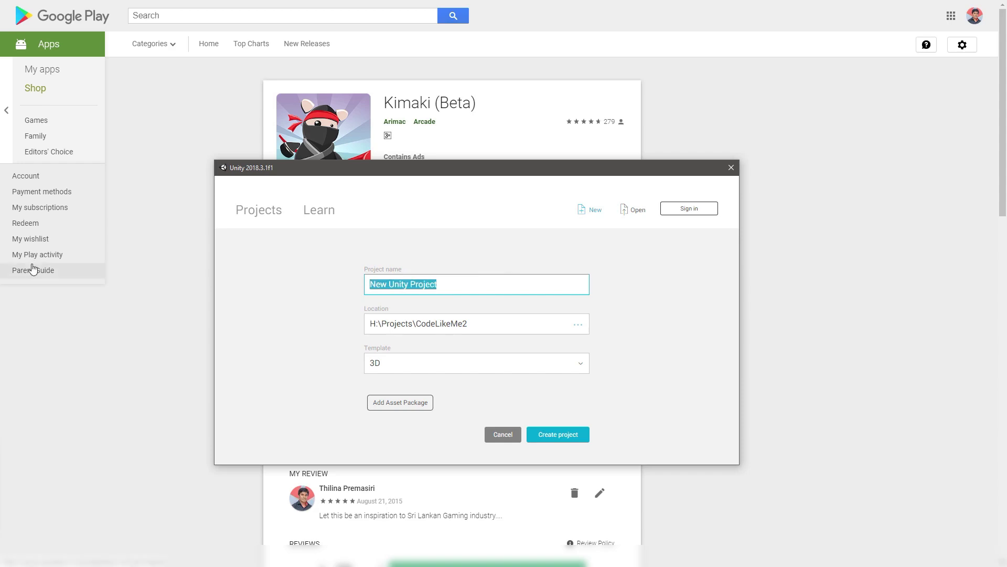
text(Kimaki)
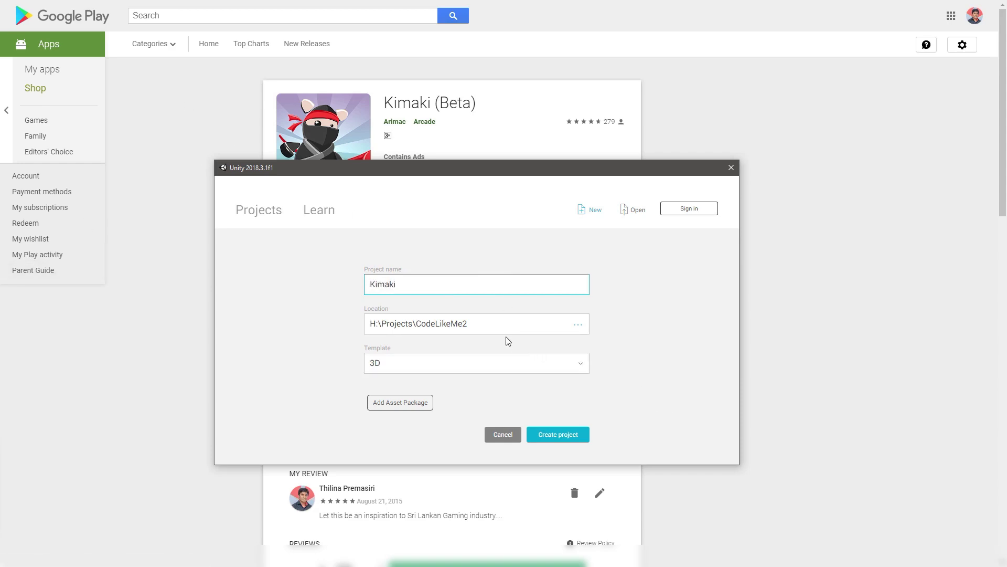
click(496, 329)
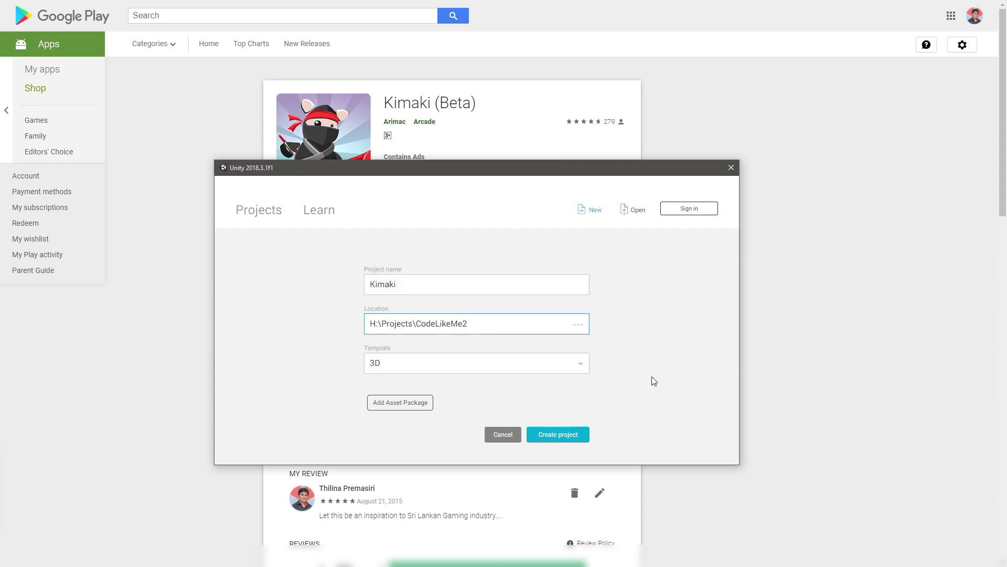
Step: Keep the 3D template, add no asset packages, and create the project
click(458, 377)
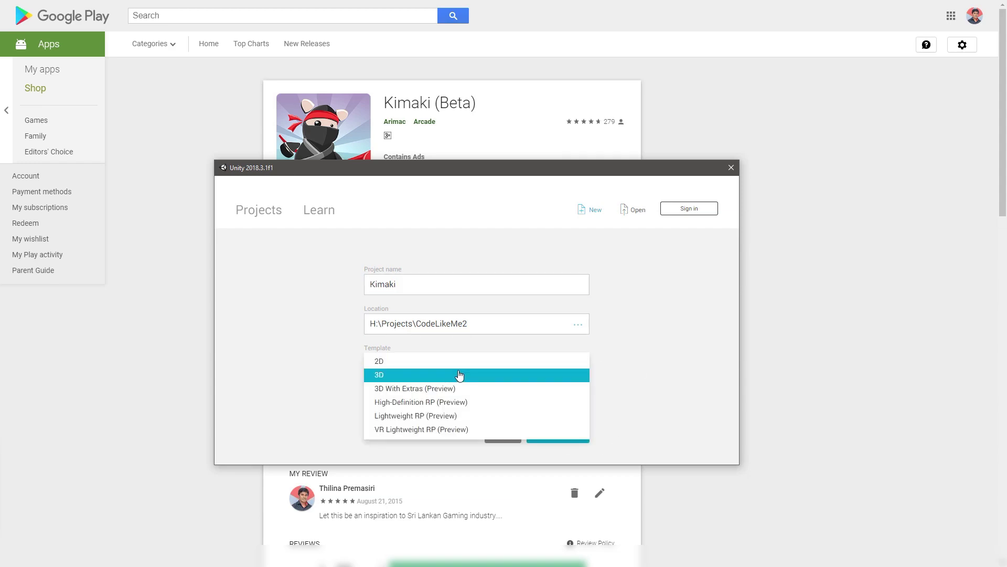
click(459, 375)
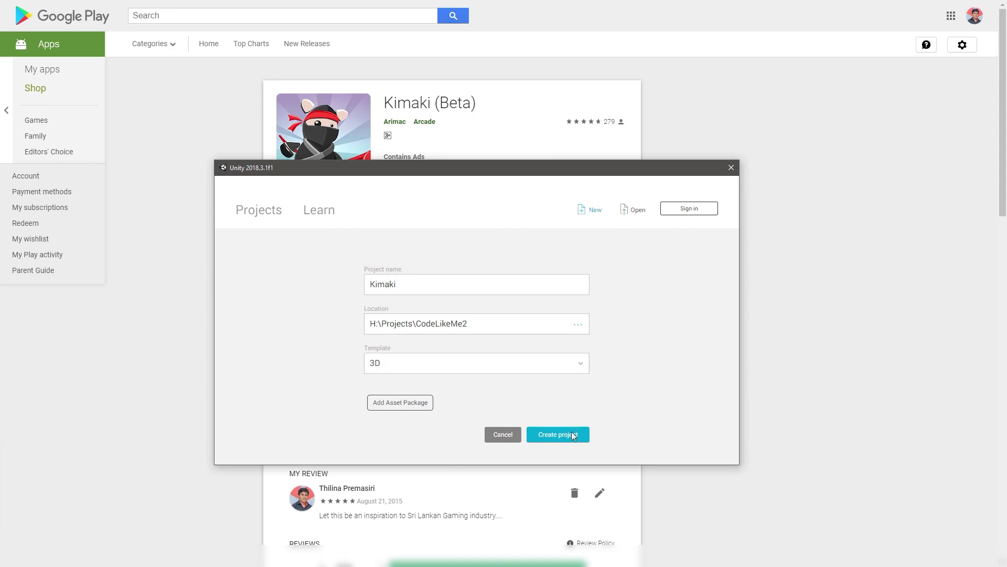
click(393, 405)
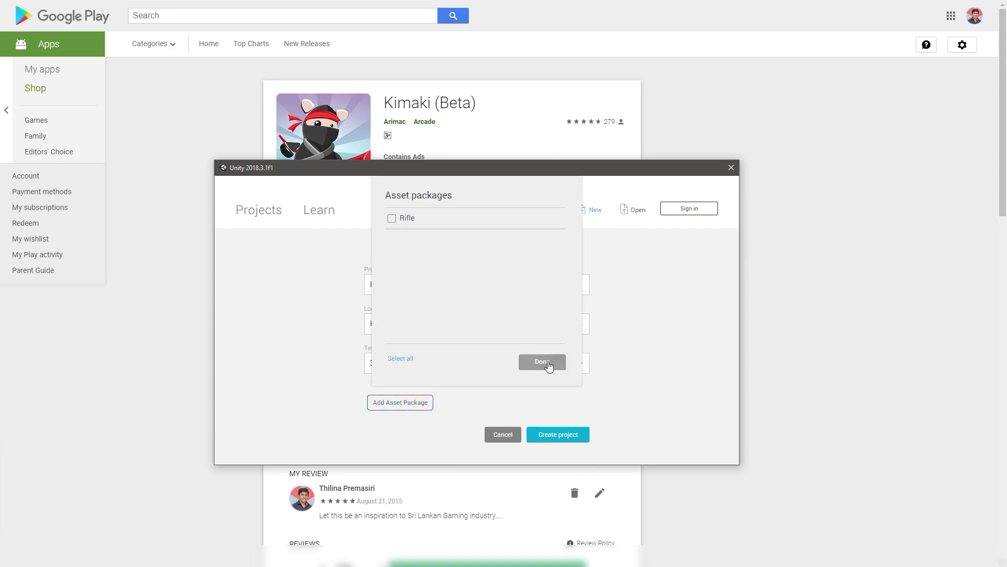
click(545, 363)
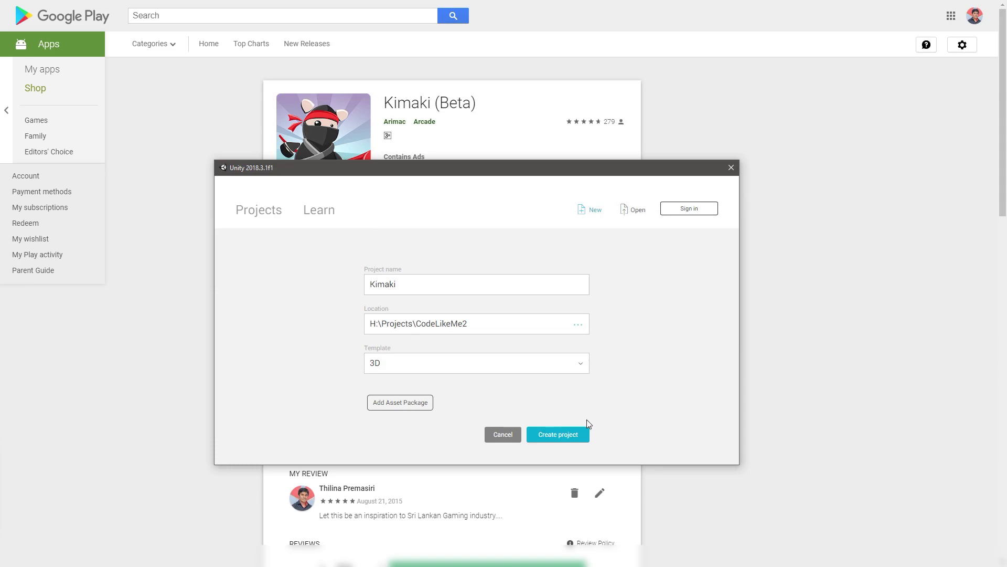
click(558, 435)
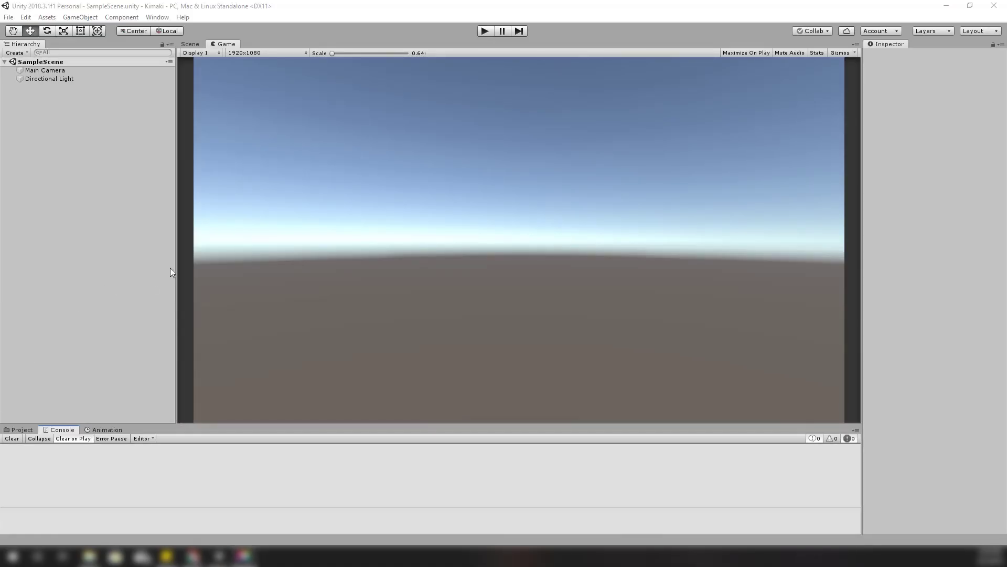
Step: Create a folder named Textures under Assets and open it
click(21, 431)
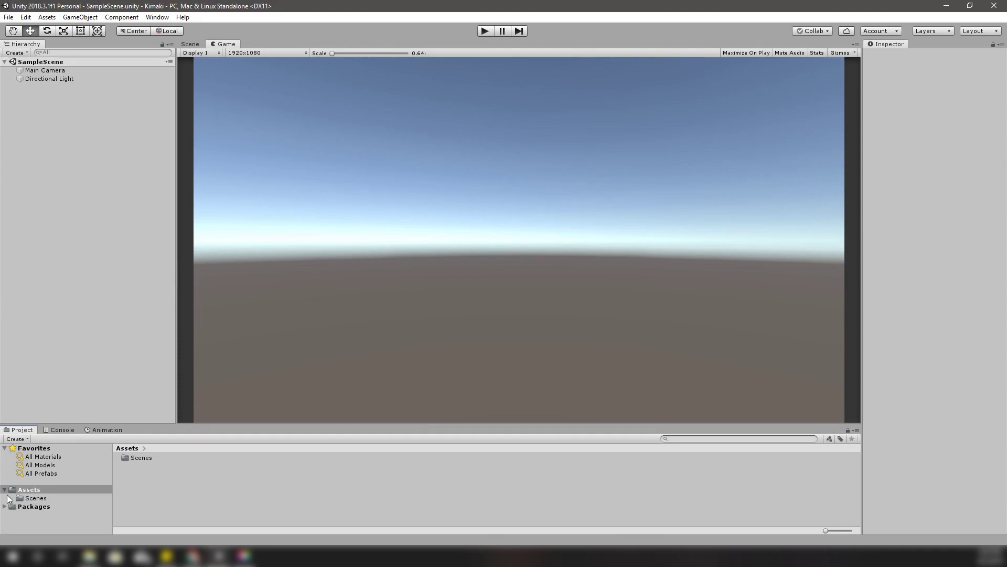
right_click(165, 487)
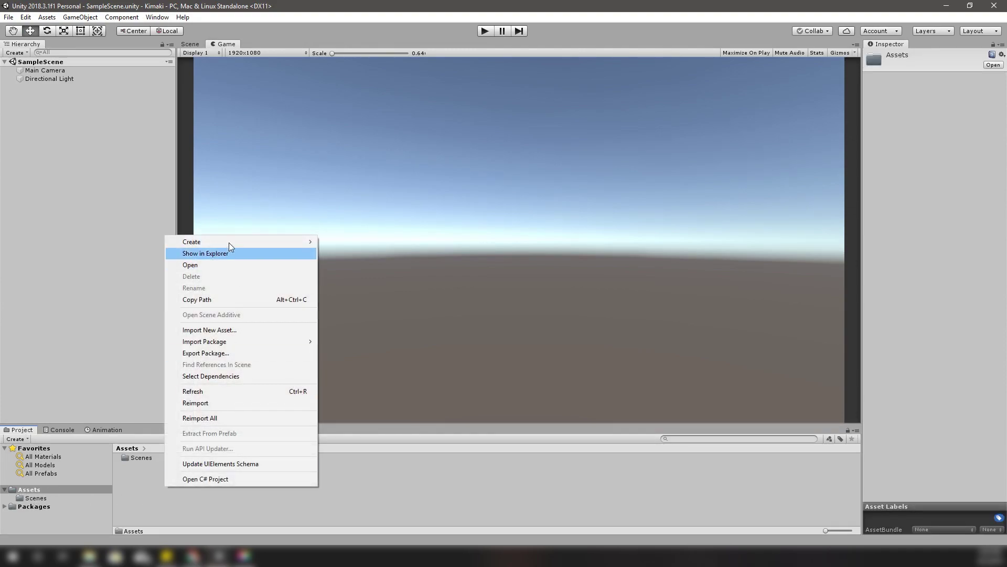
mouse_move(235, 240)
click(363, 173)
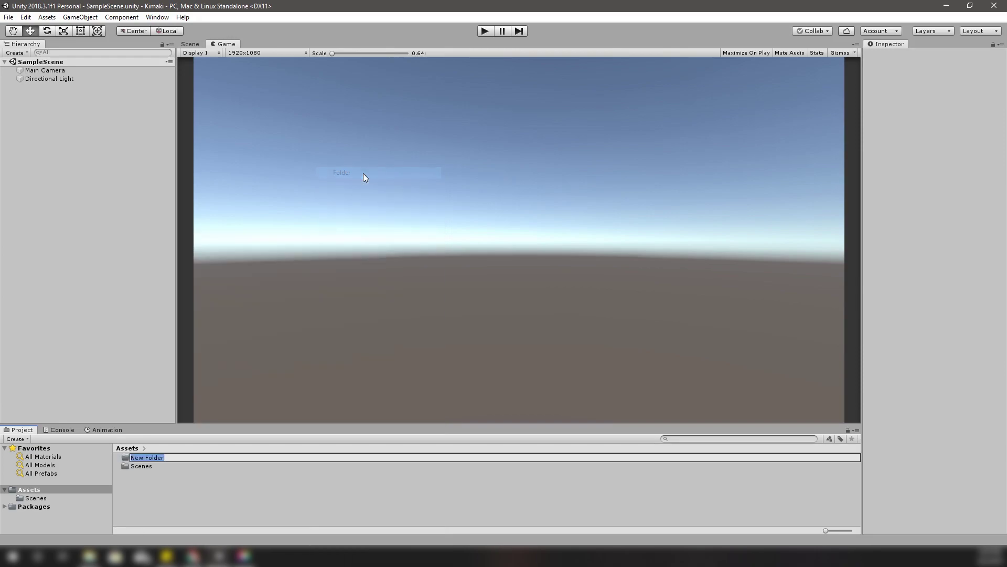
text(Textures)
key(Return)
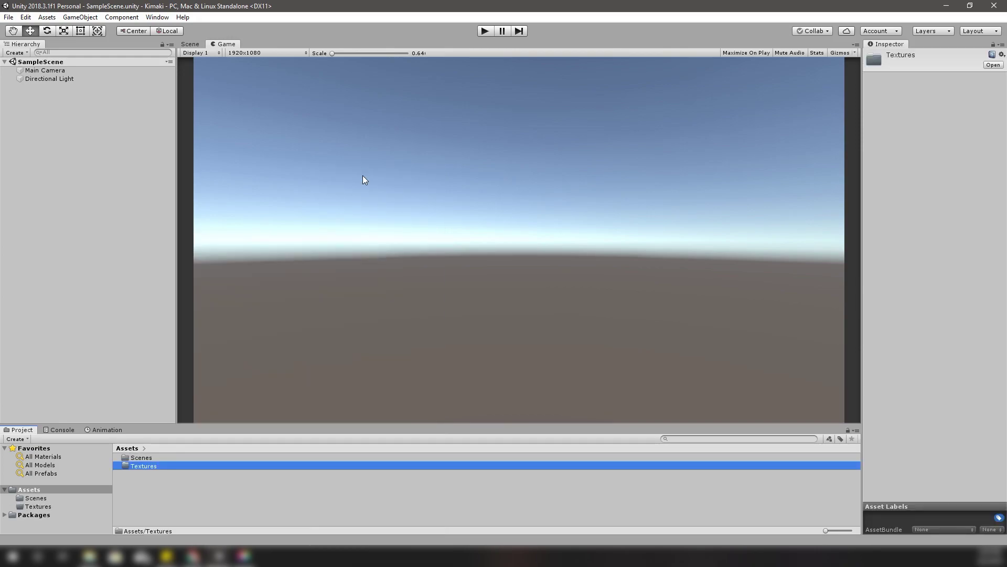
key(Return)
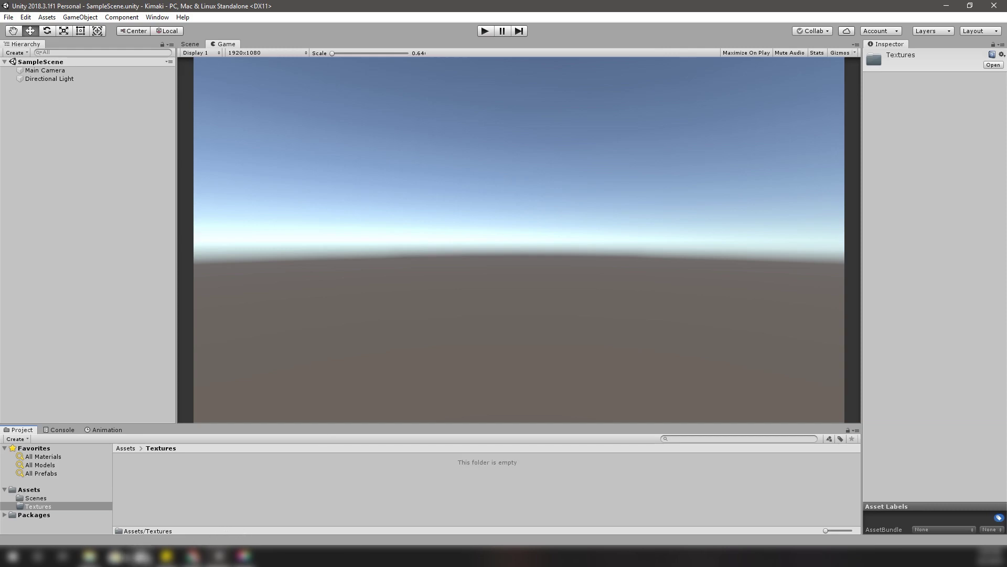
Step: Select pillar.psd, pillar_top_green.psd and pillar1.psd in Explorer and drag them toward Unity
mouse_move(89, 556)
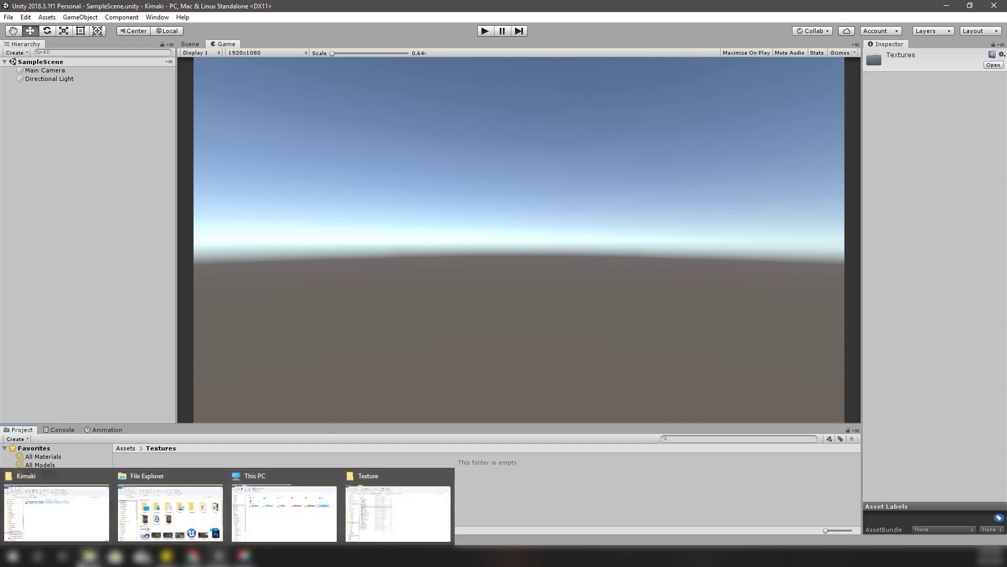
click(379, 497)
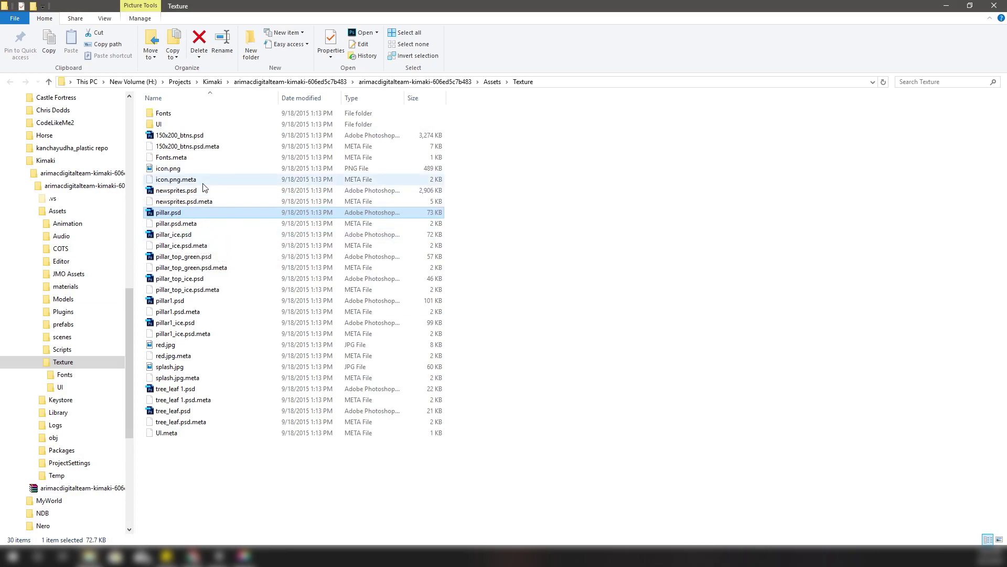
ctrl+click(211, 258)
ctrl+click(170, 301)
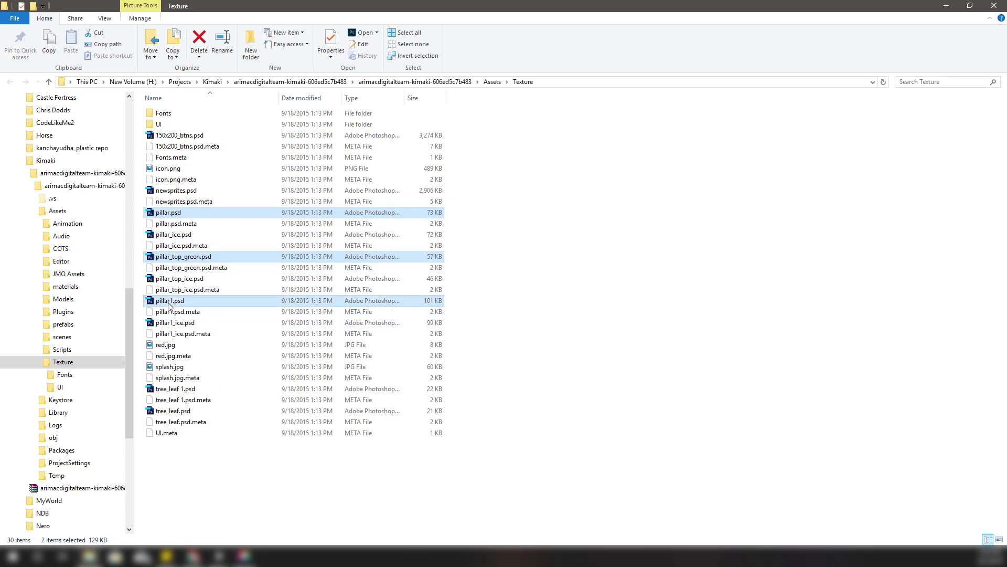
drag(167, 214, 791, 378)
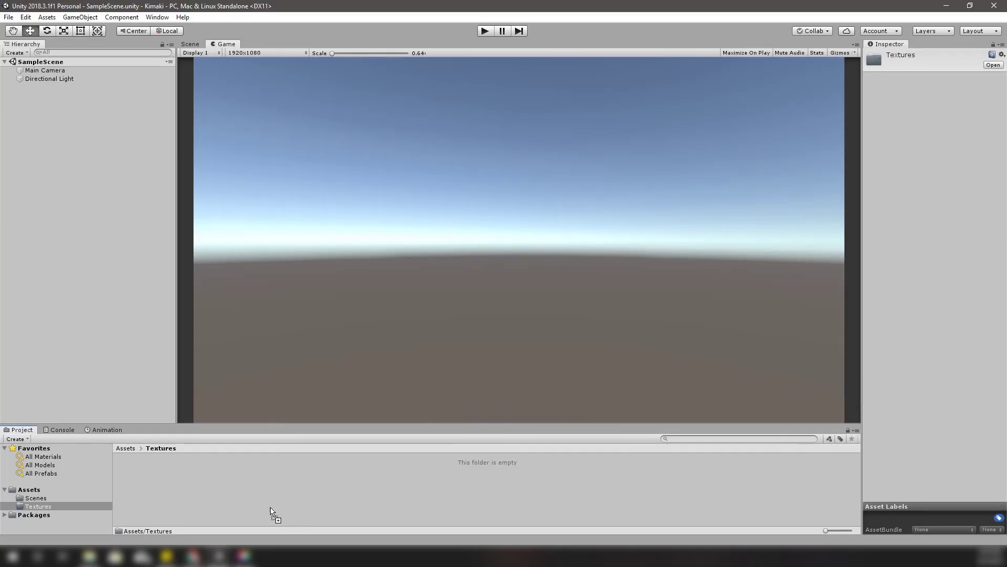
Step: Drop the PSDs into Textures, enlarge the project panel, and preview pillar1 larger
drag(271, 511, 269, 509)
drag(190, 424, 191, 350)
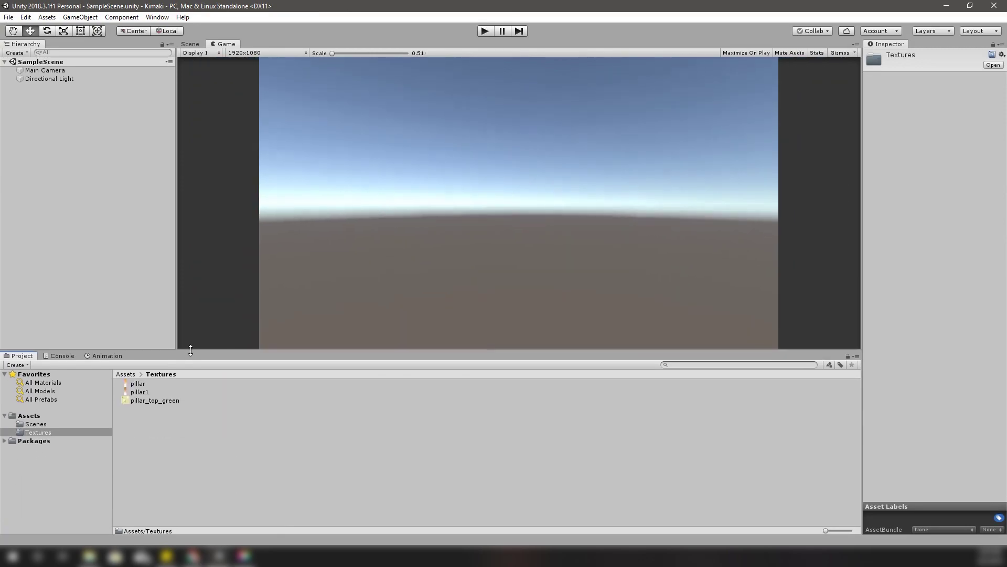
click(126, 392)
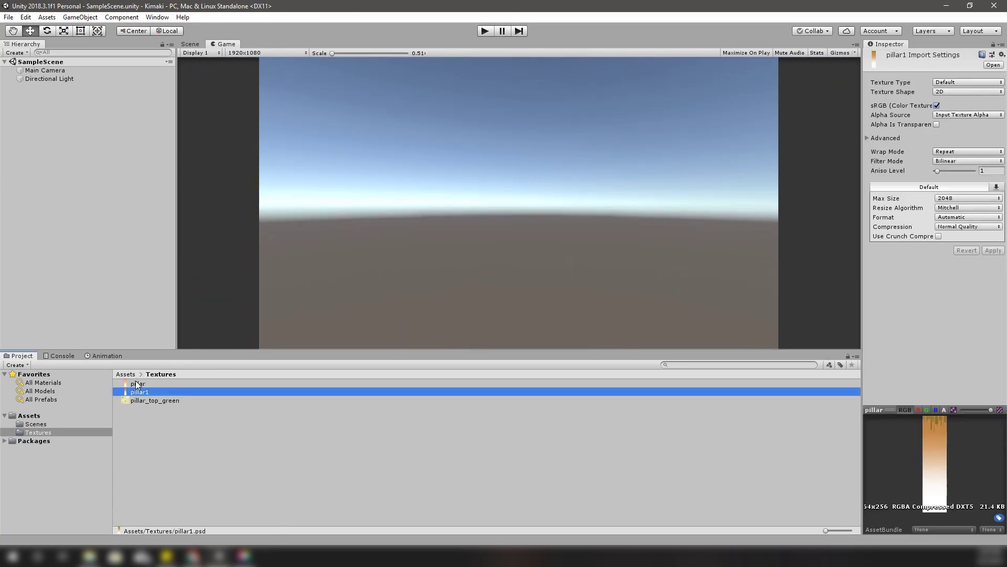
click(964, 405)
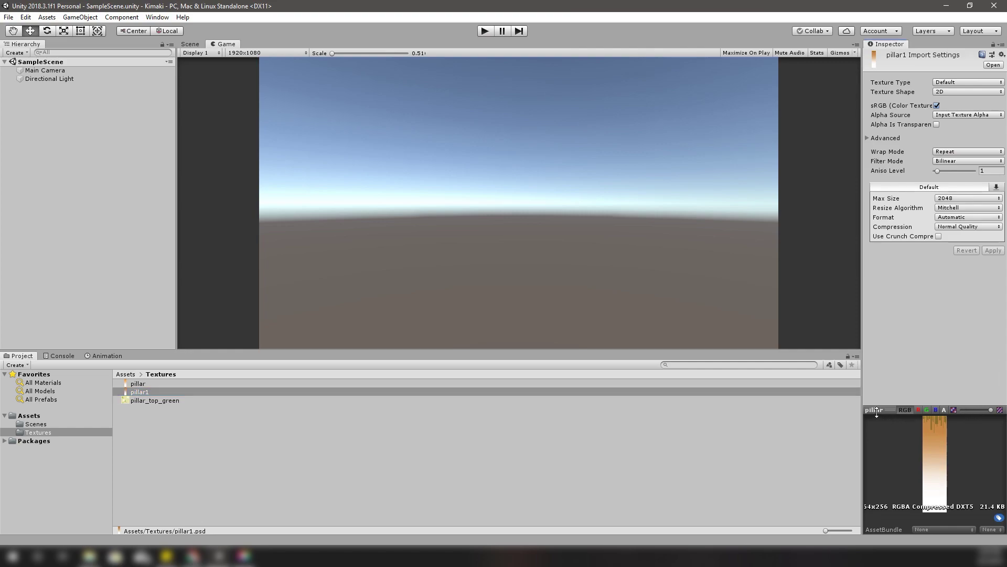
drag(894, 408, 894, 277)
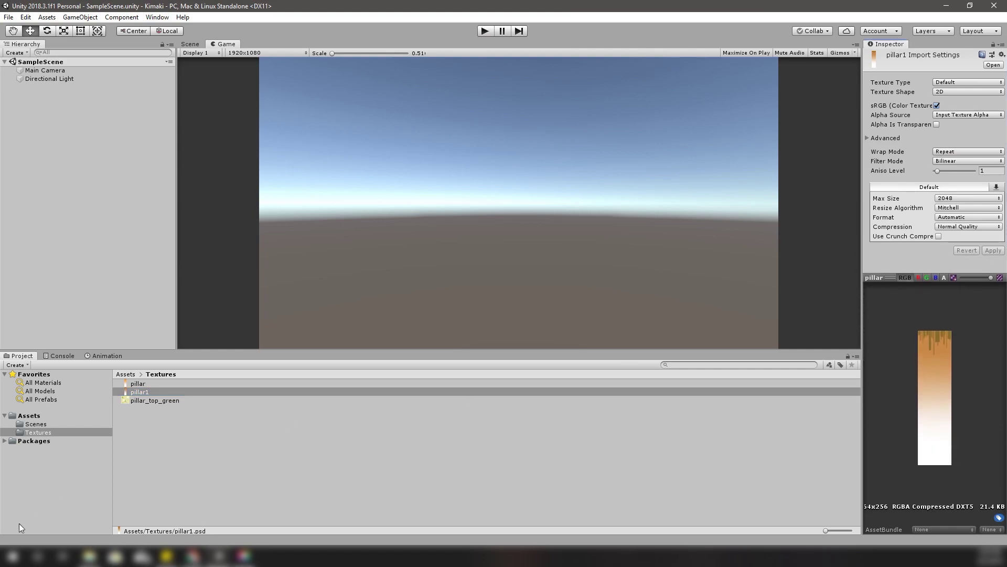
Step: Check the pillar and pillar_top_green textures, then clear the selection
click(153, 384)
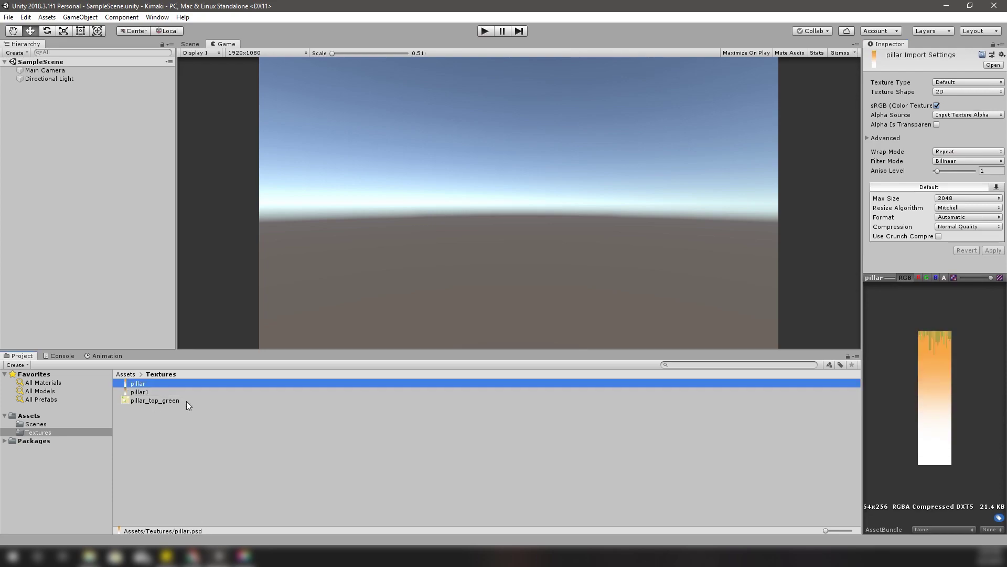
click(155, 401)
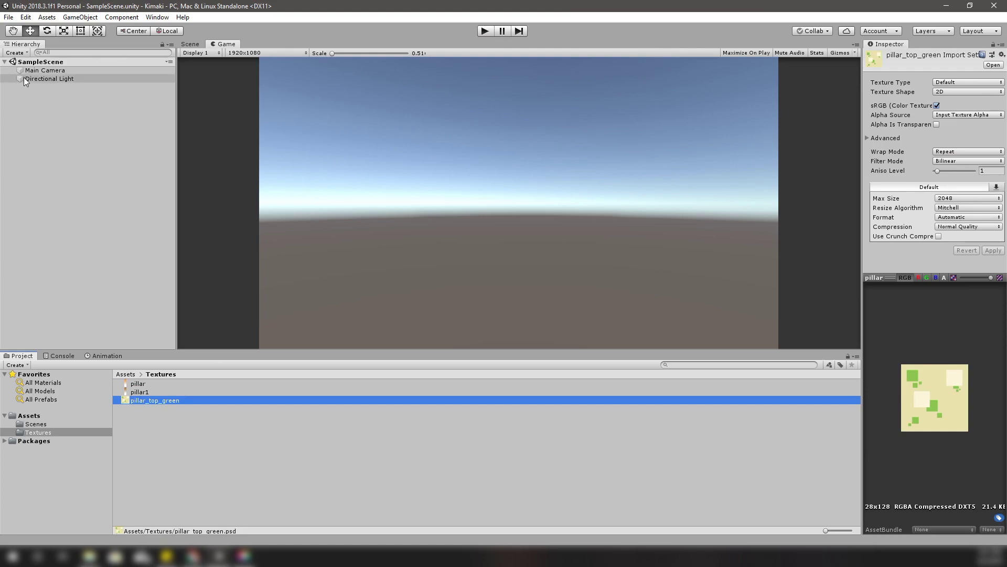
click(48, 127)
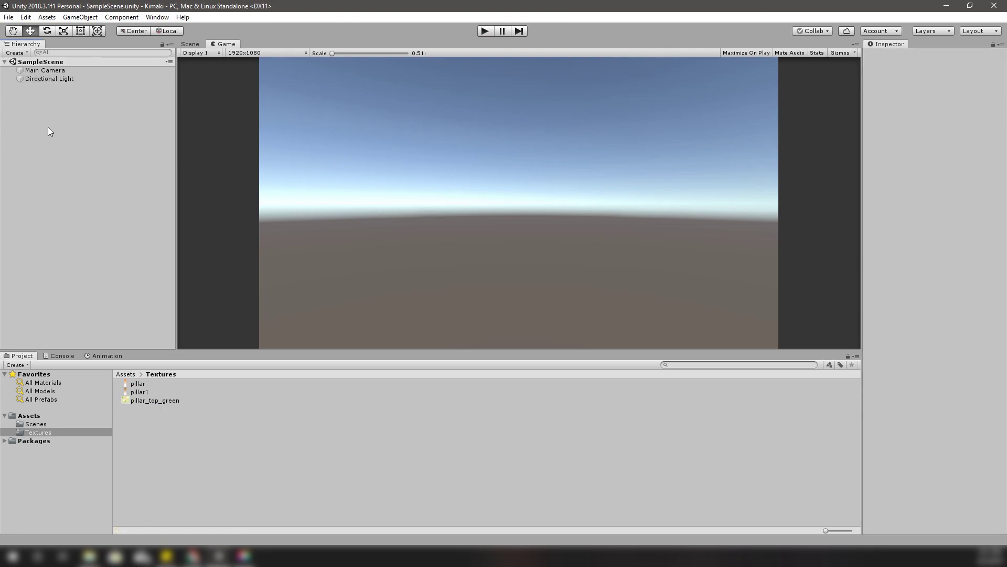
Step: Create an empty GameObject named Pillar in the Hierarchy
right_click(45, 110)
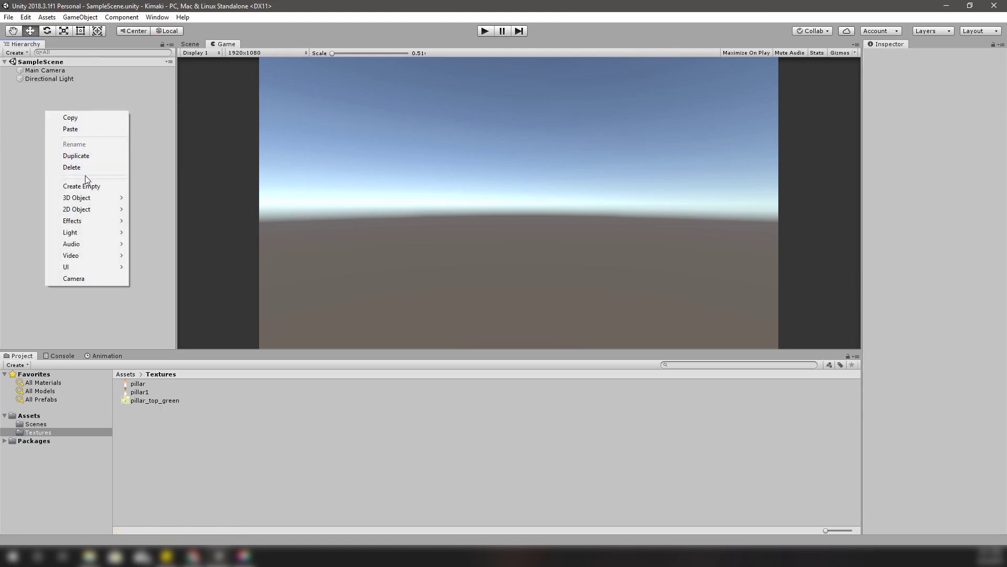
click(95, 193)
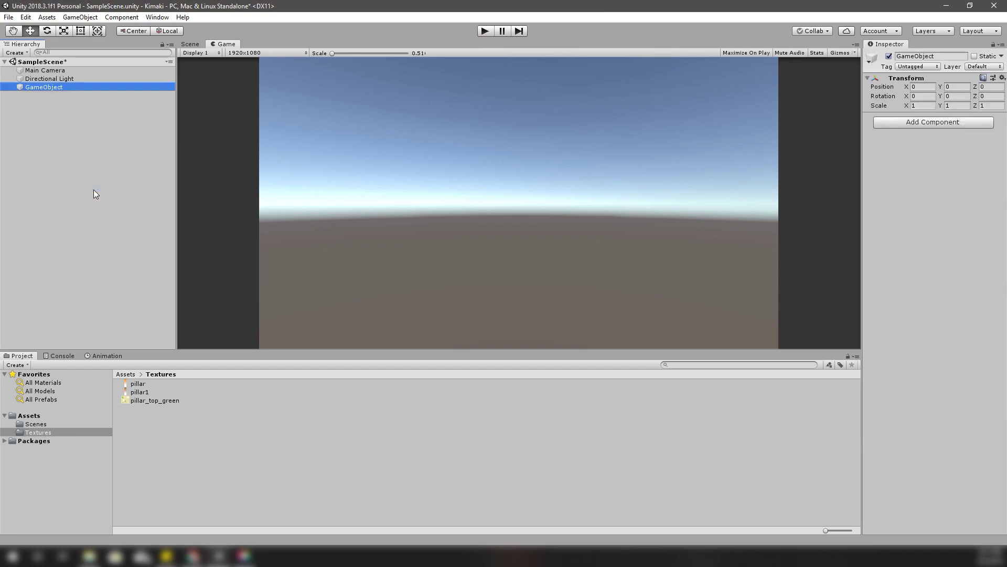
text(Pillar)
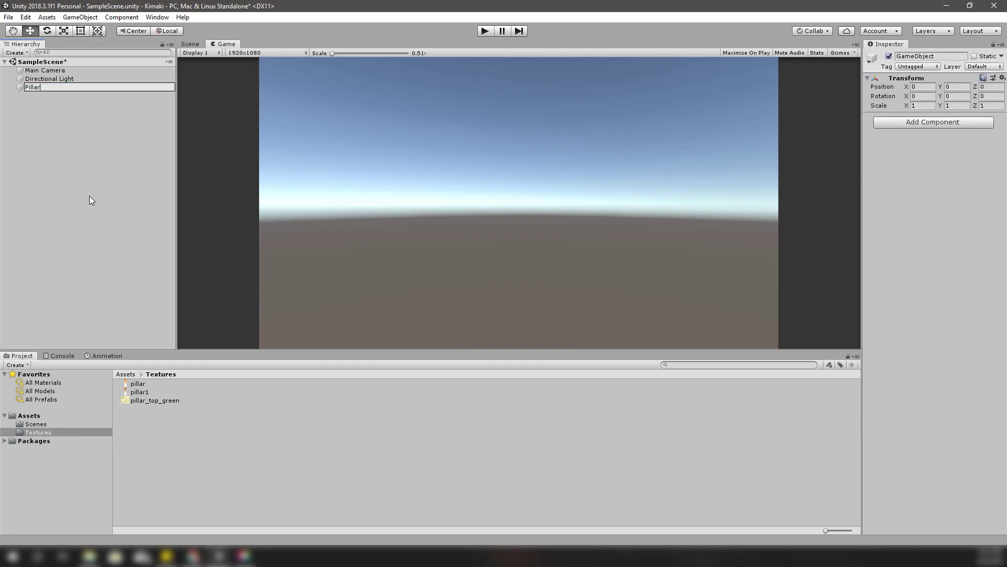
key(Return)
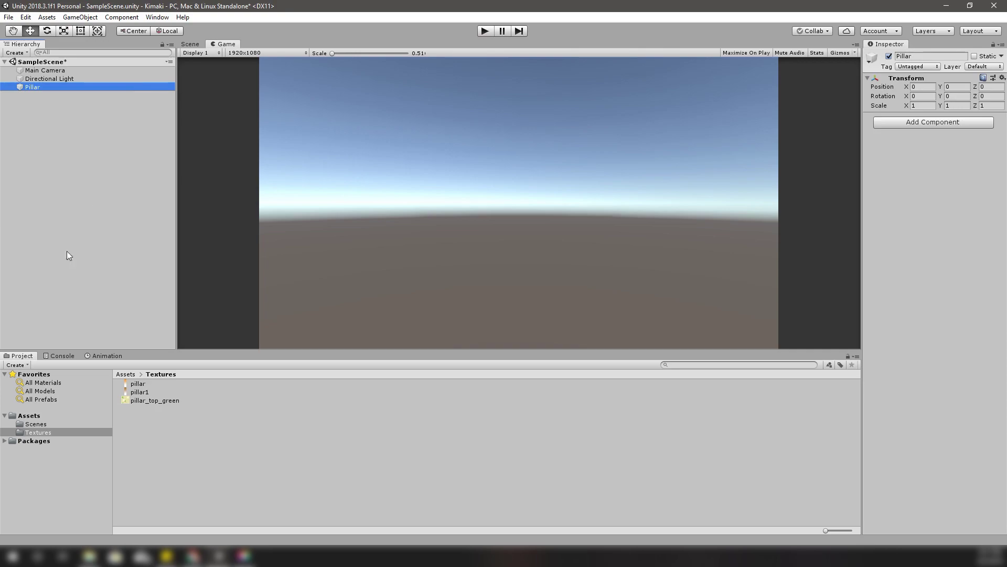
Step: Add a Quad as a child of Pillar and show the Scene view
right_click(25, 415)
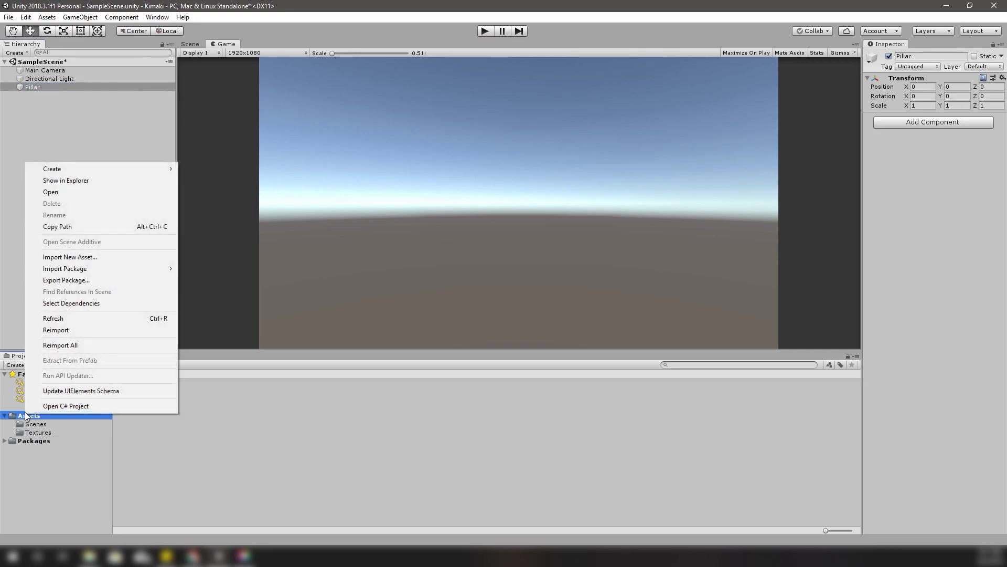
right_click(32, 87)
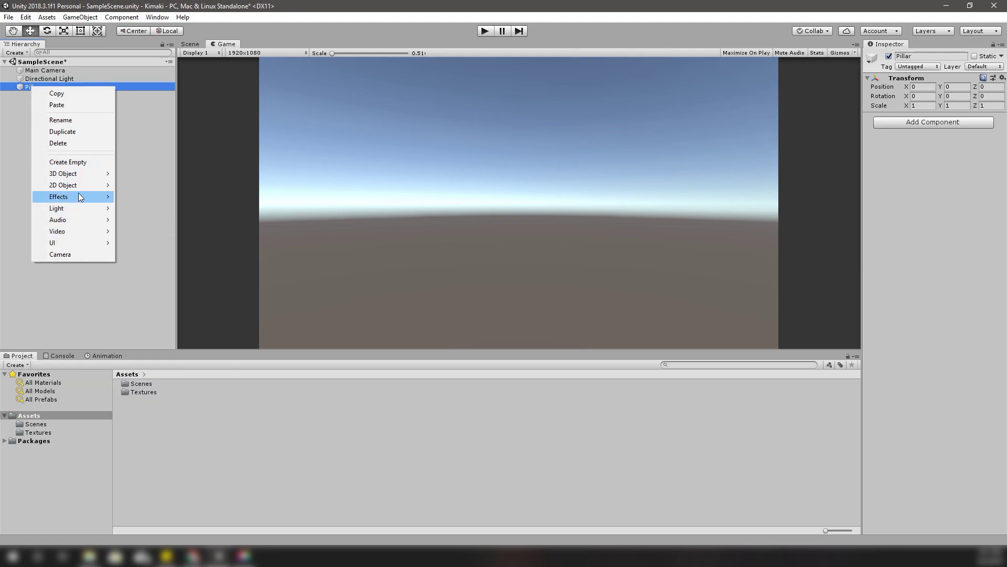
mouse_move(80, 187)
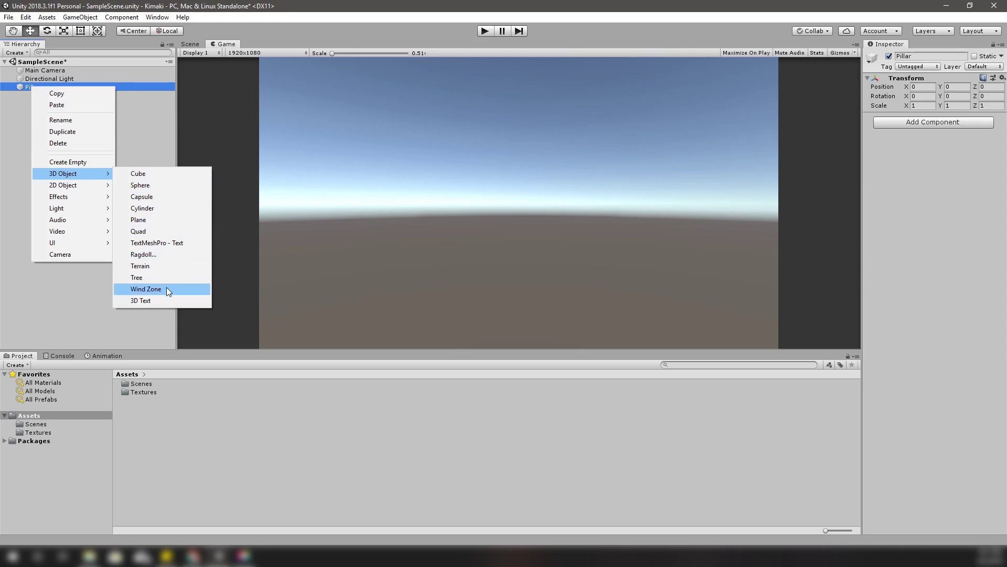
click(158, 229)
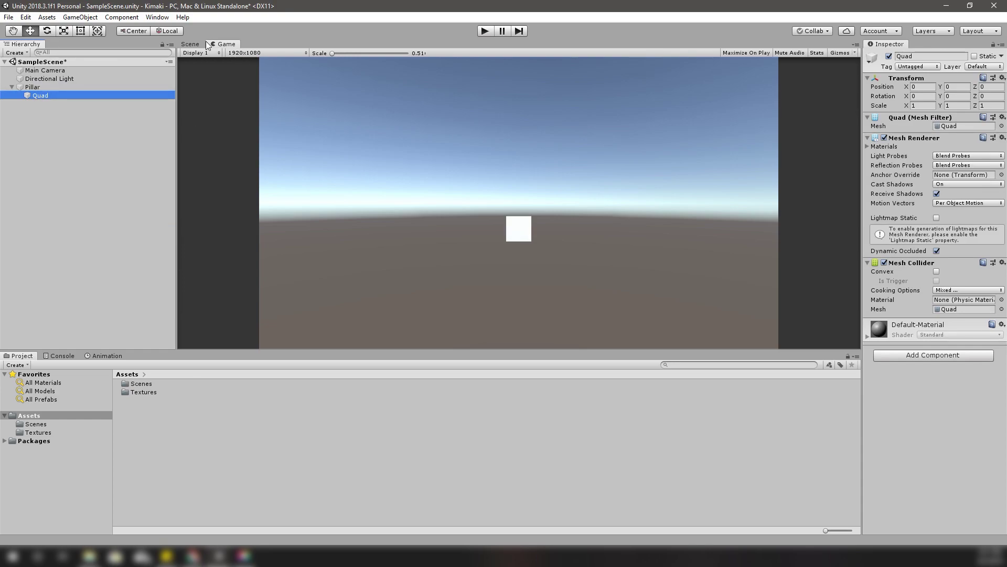
click(190, 45)
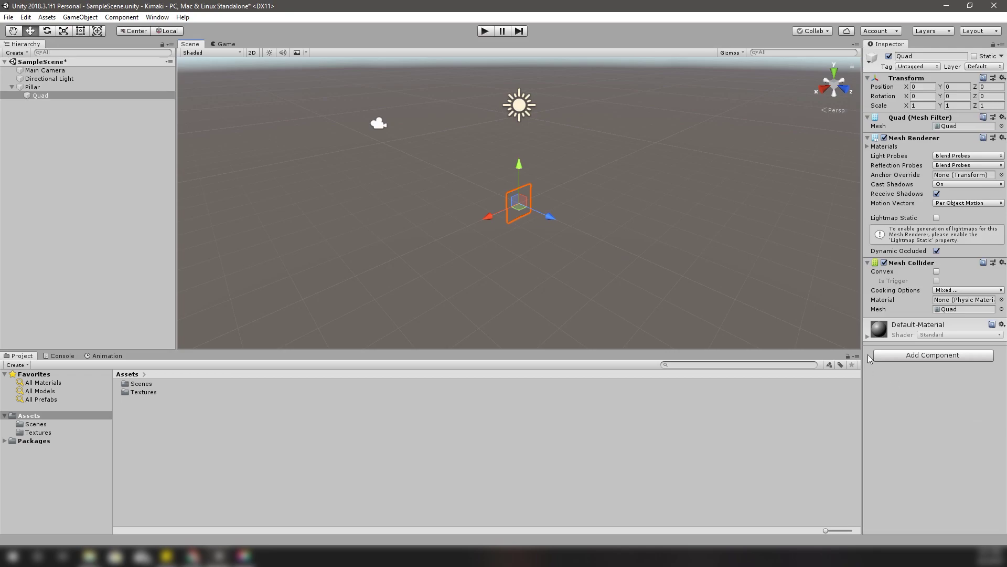
Step: Apply the pillar1 texture to the Quad from the Textures folder
double_click(142, 392)
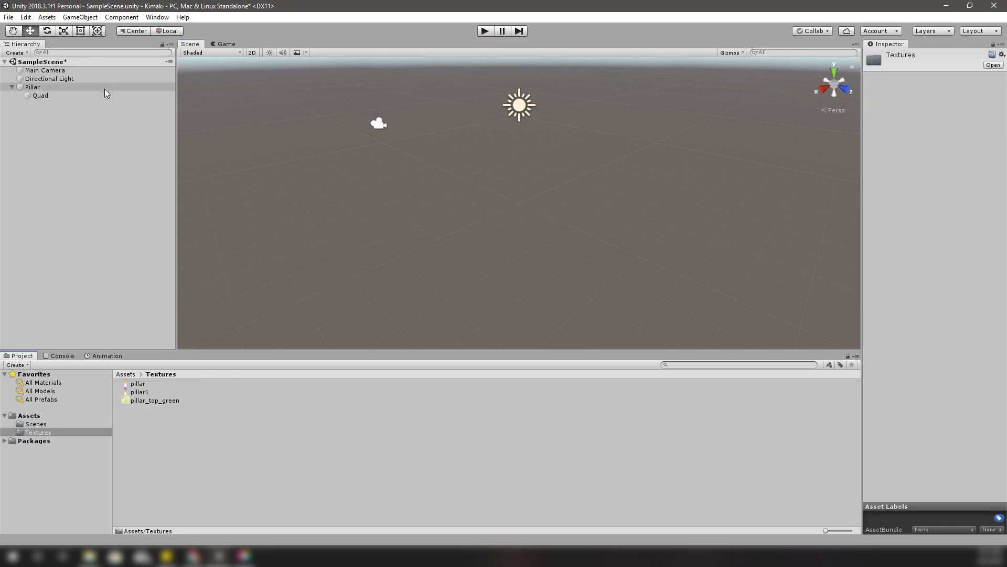
click(41, 95)
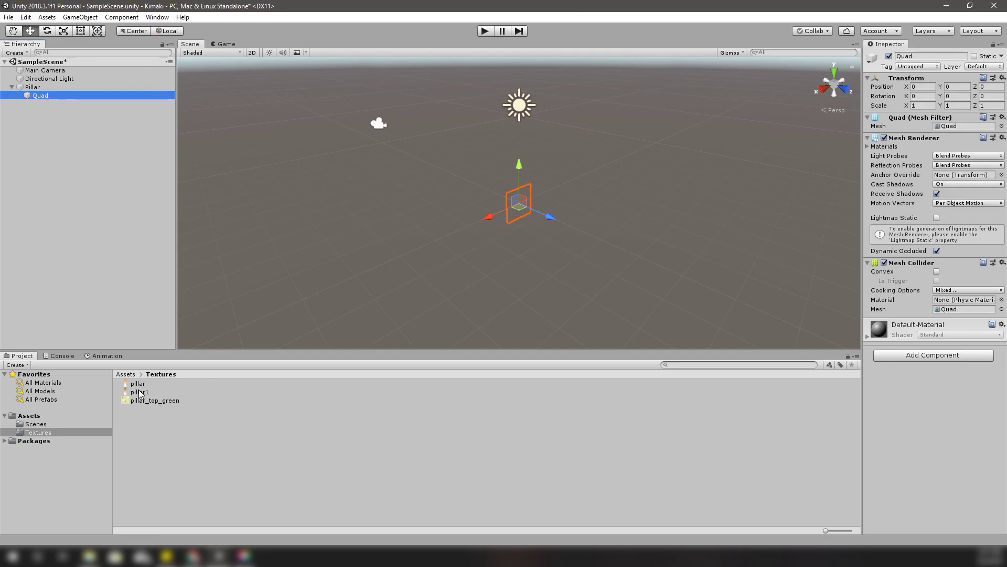
drag(141, 389, 516, 210)
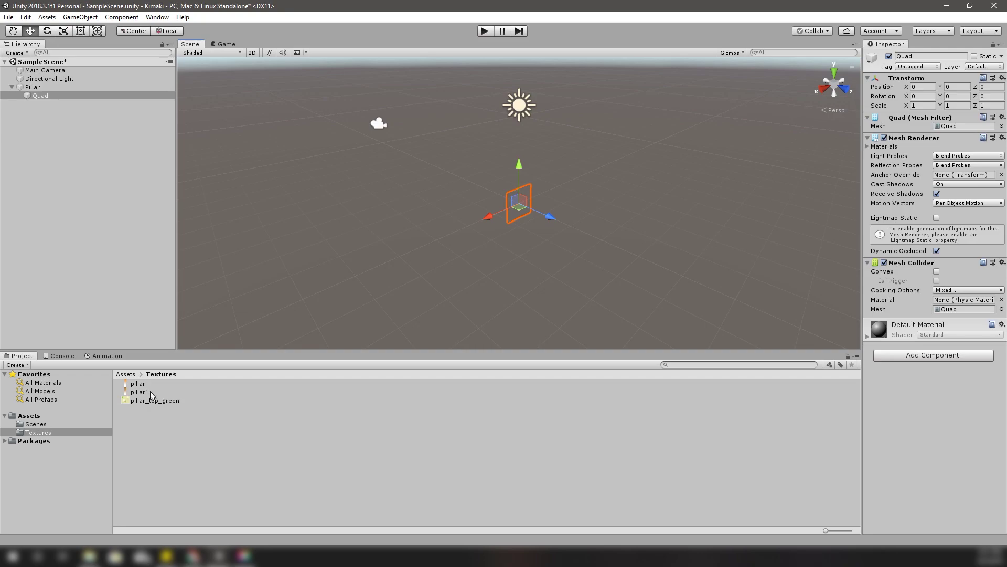
drag(151, 394, 45, 104)
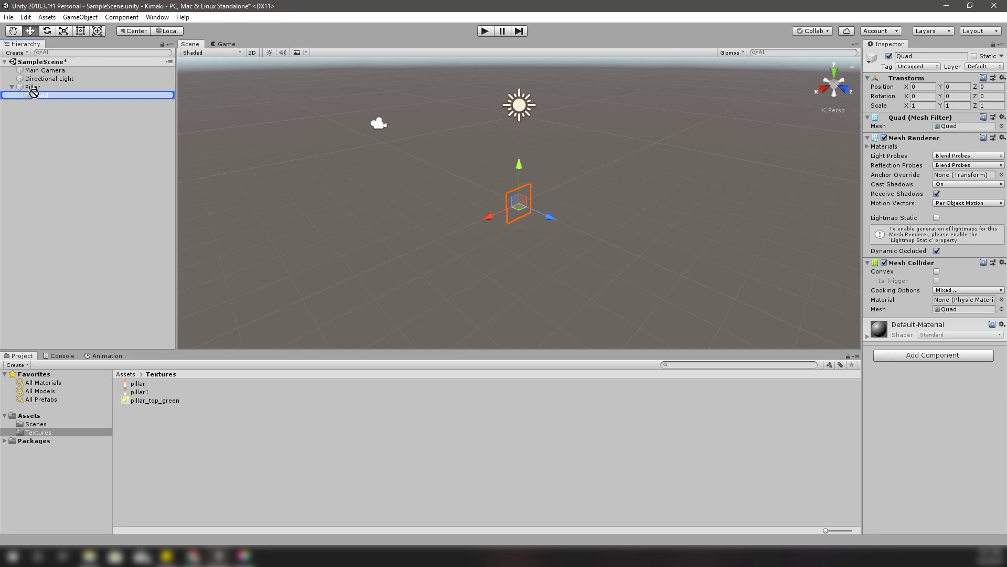
drag(33, 93, 41, 97)
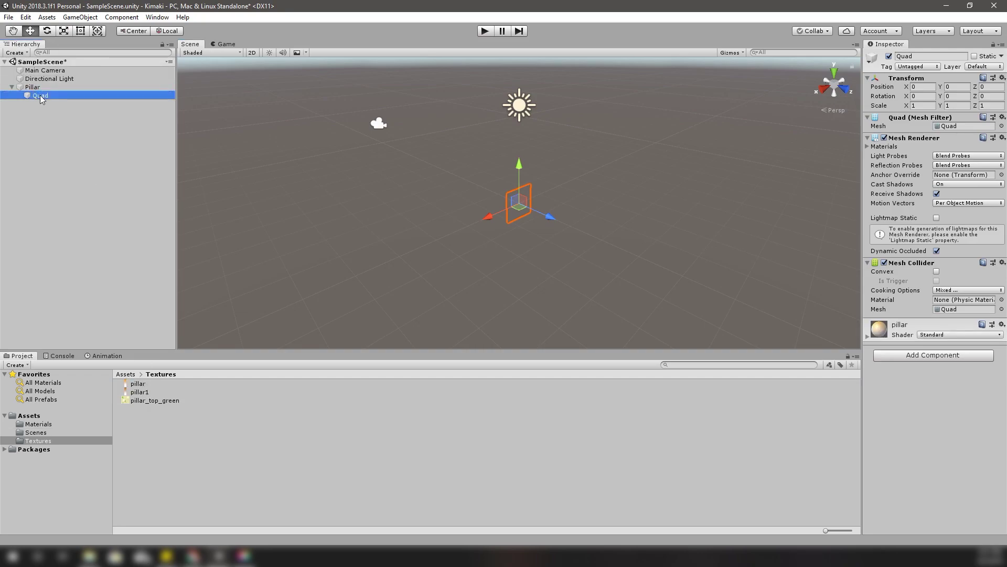
Step: Inspect the orange quad from several angles and expand the pillar material's settings
alt+drag(368, 198, 553, 182)
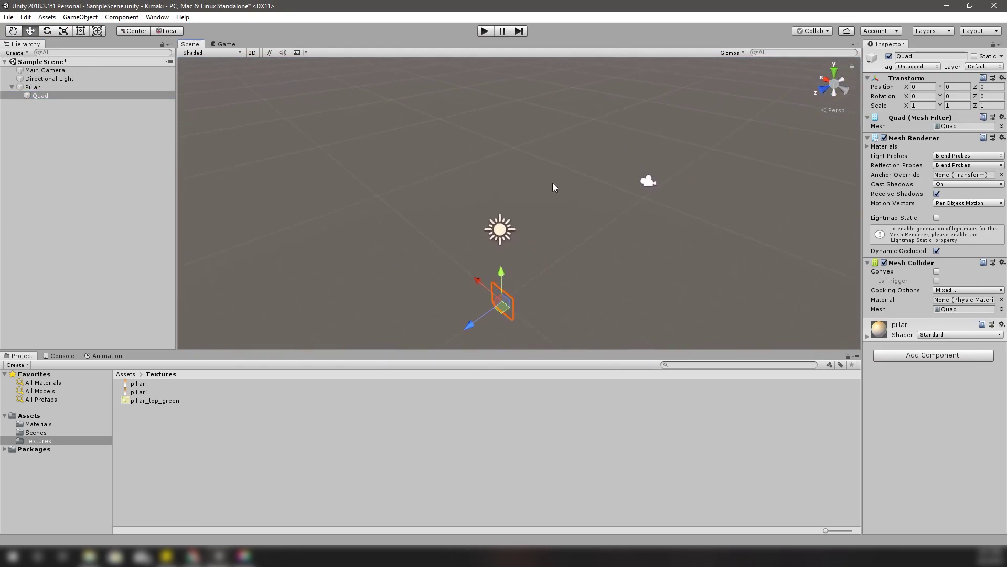
click(836, 87)
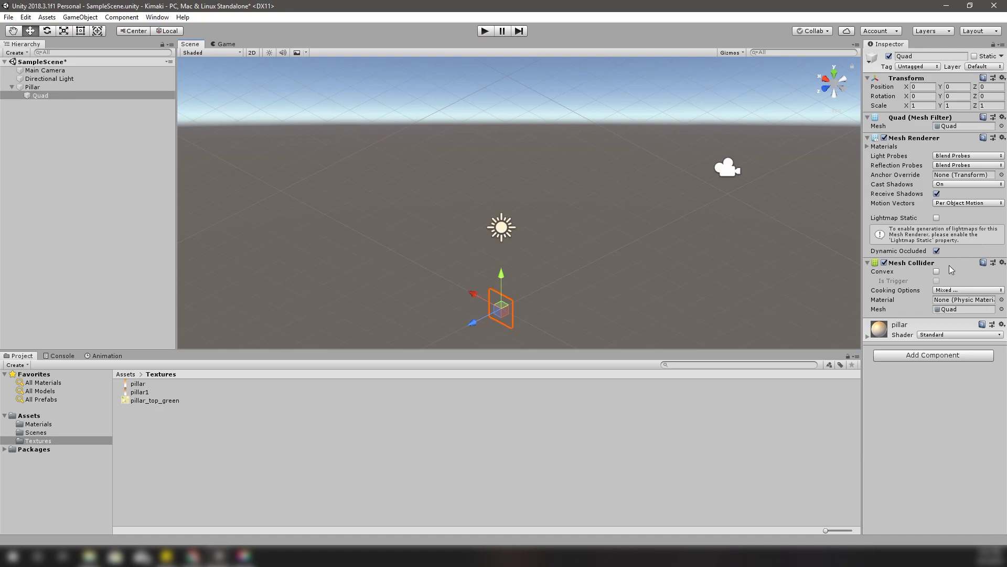
click(918, 333)
alt+drag(575, 268, 790, 266)
alt+drag(688, 261, 58, 176)
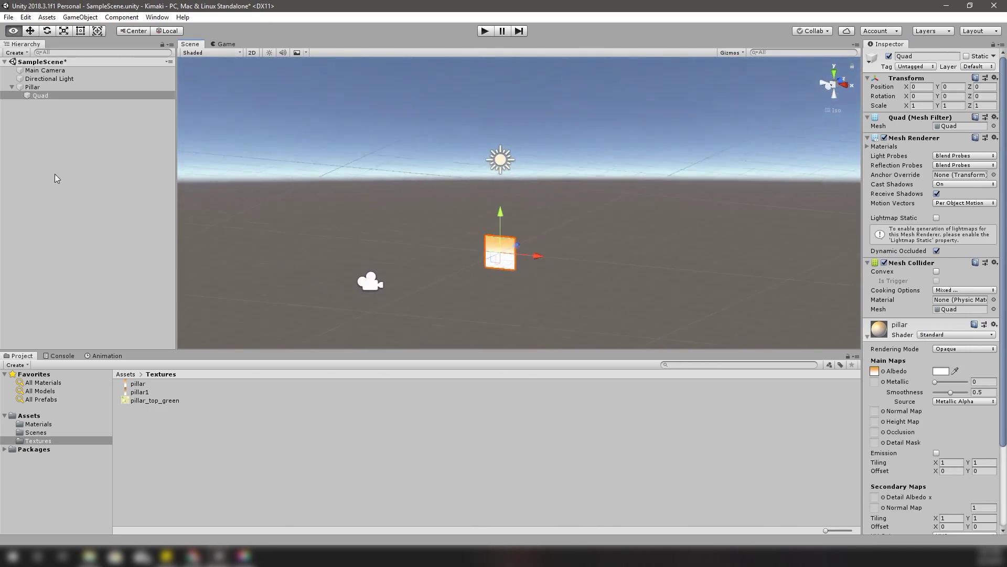
click(835, 112)
alt+drag(663, 262, 821, 124)
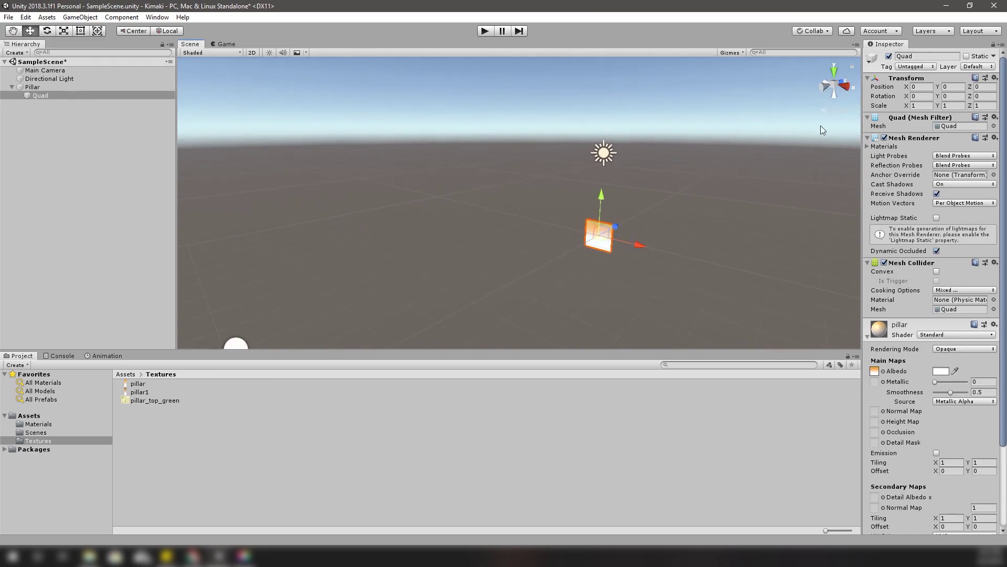
click(848, 87)
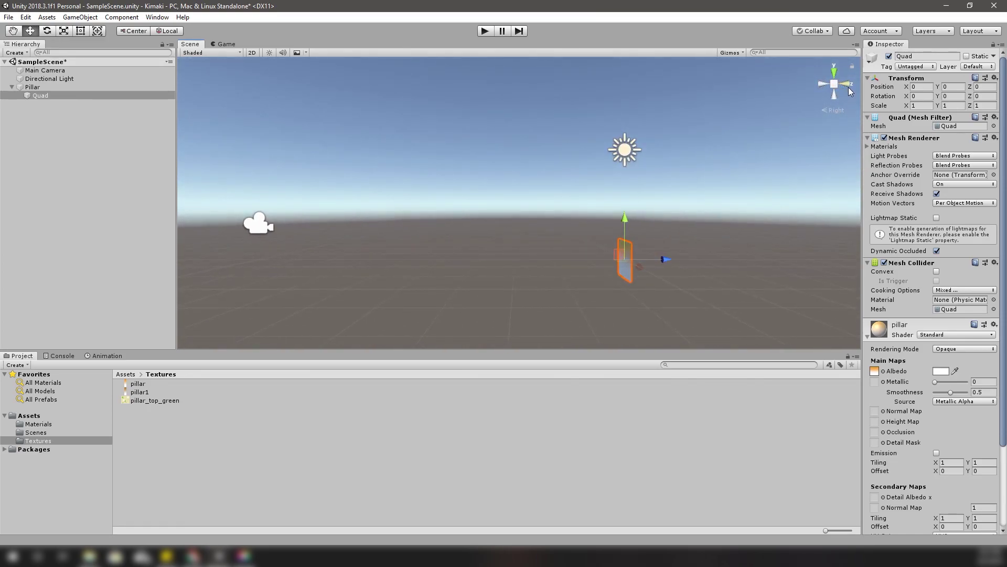
click(848, 87)
alt+drag(599, 236, 84, 217)
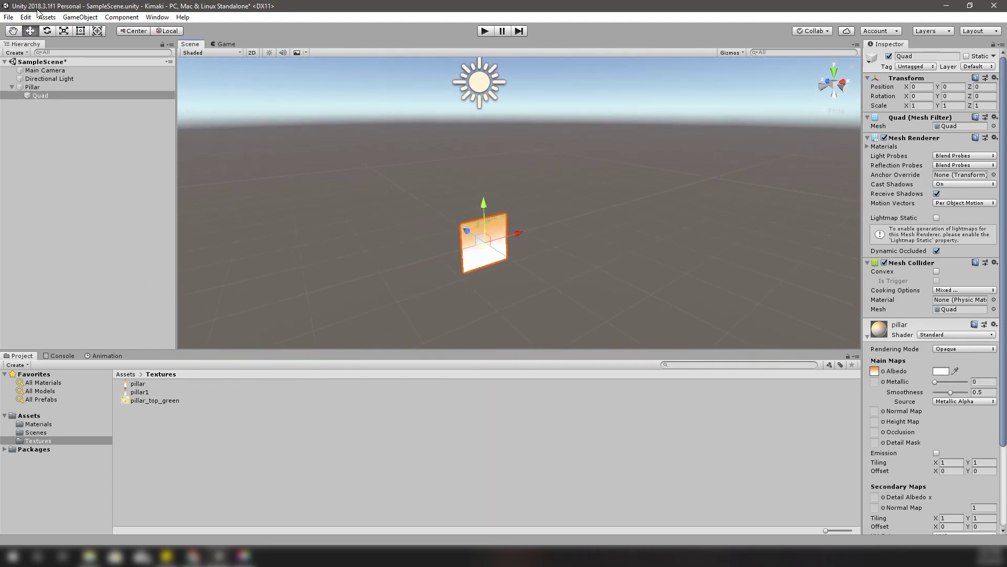
click(35, 423)
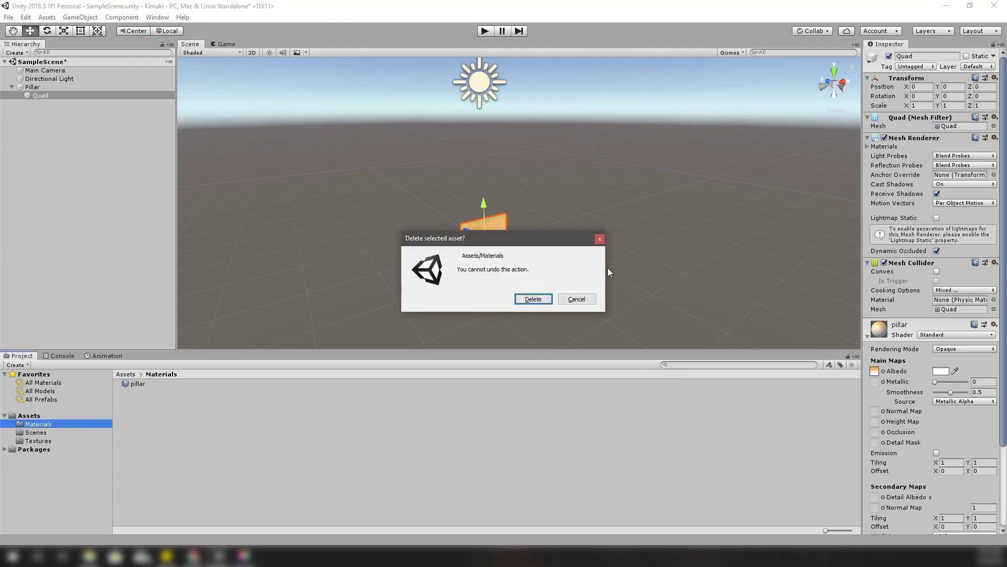
Step: Delete the auto-made Materials folder and create a fresh Materials folder in Assets
click(530, 295)
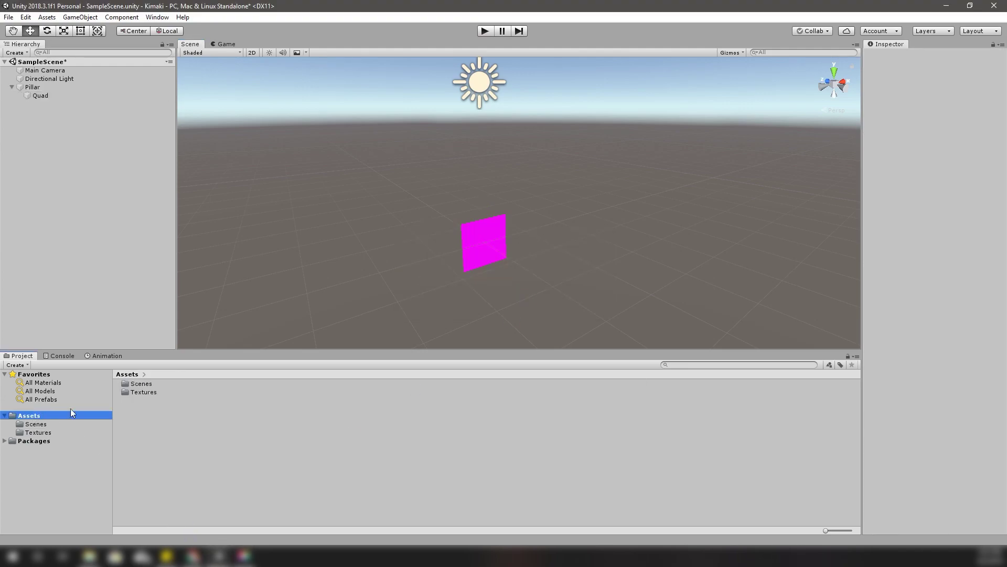
right_click(39, 414)
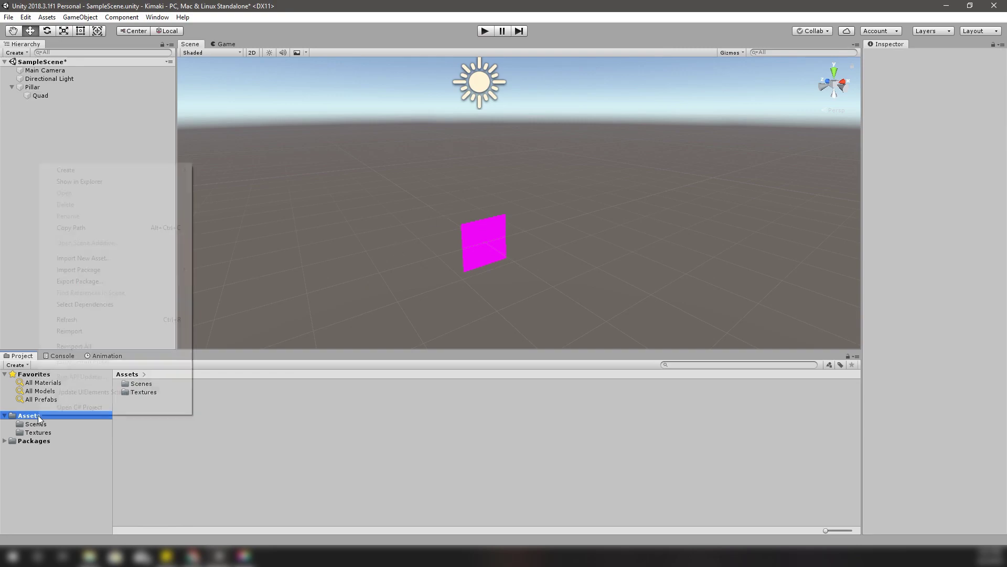
mouse_move(130, 170)
click(251, 167)
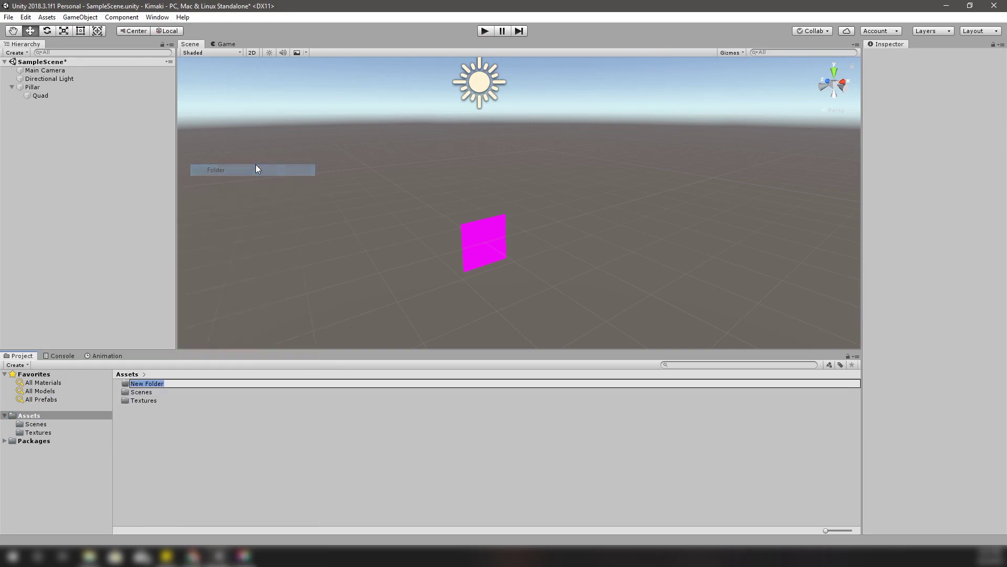
text(Material)
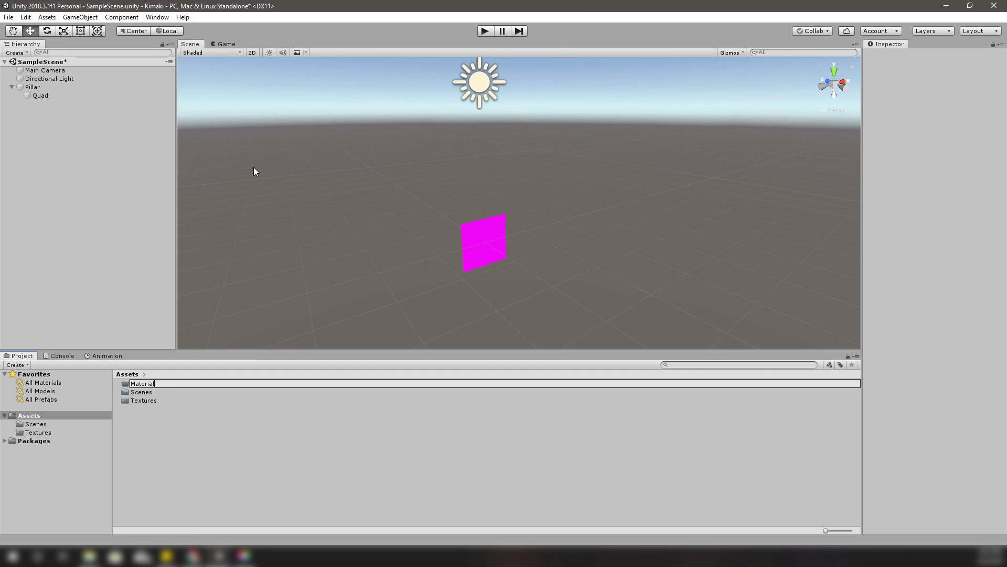
text(s)
key(Return)
key(Return)
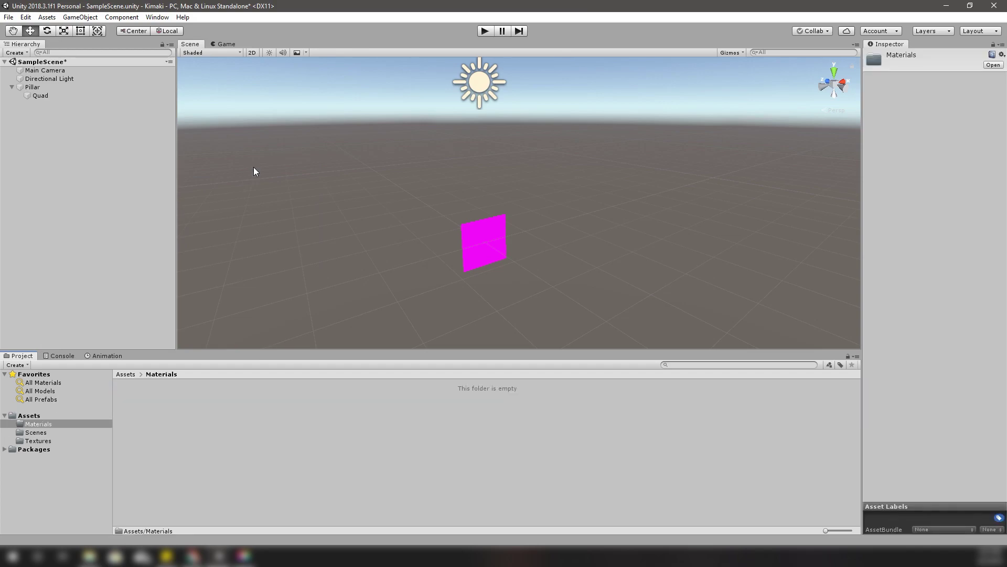
Step: Create a new material named M_Pillar1 inside Materials
right_click(260, 484)
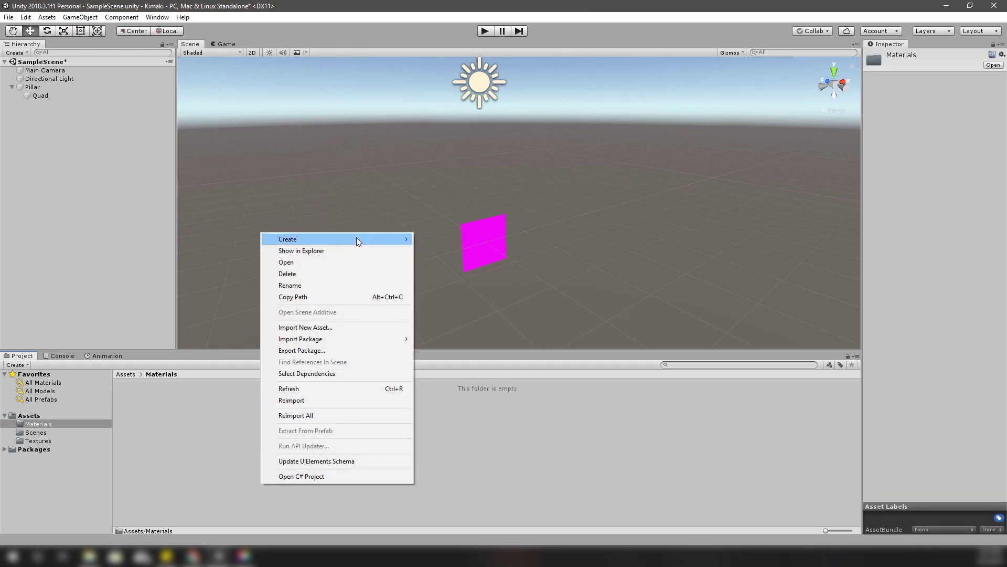
mouse_move(356, 238)
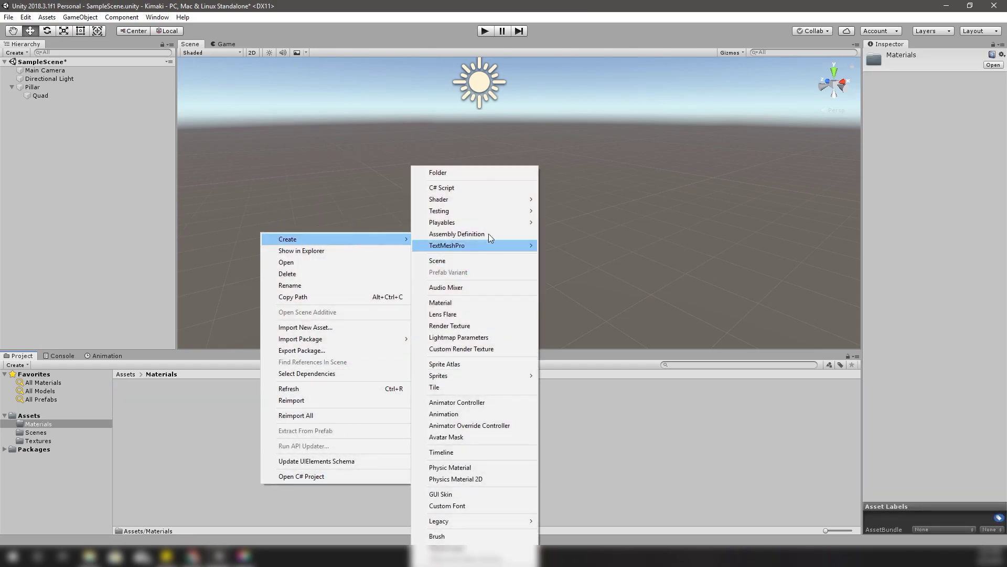
click(464, 302)
text(NM)
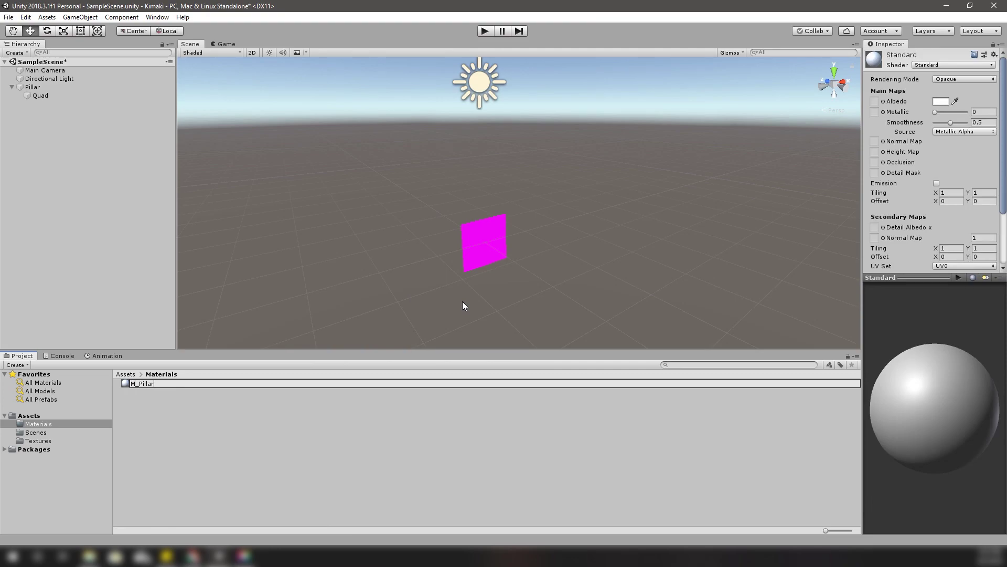
text(Pillar1)
key(Return)
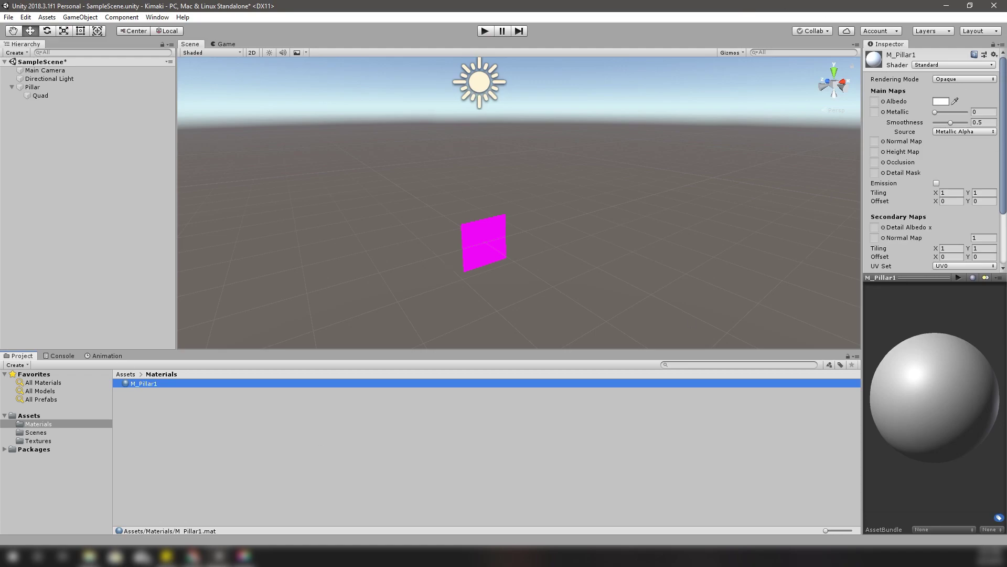
Step: Switch M_Pillar1 to the Unlit/Texture shader with the pillar texture as Base (RGB)
click(30, 439)
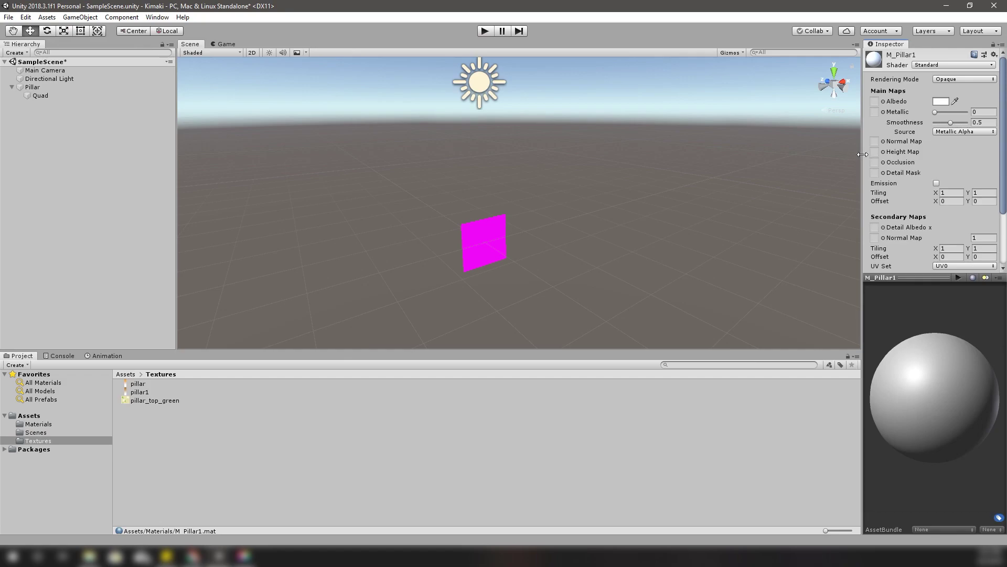
drag(865, 155, 790, 155)
click(887, 66)
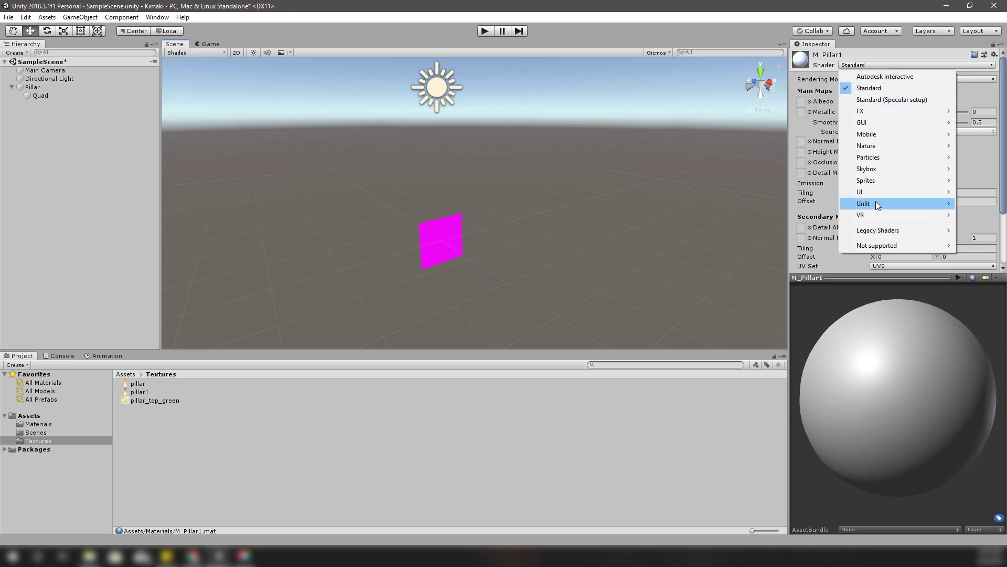
mouse_move(876, 202)
click(796, 215)
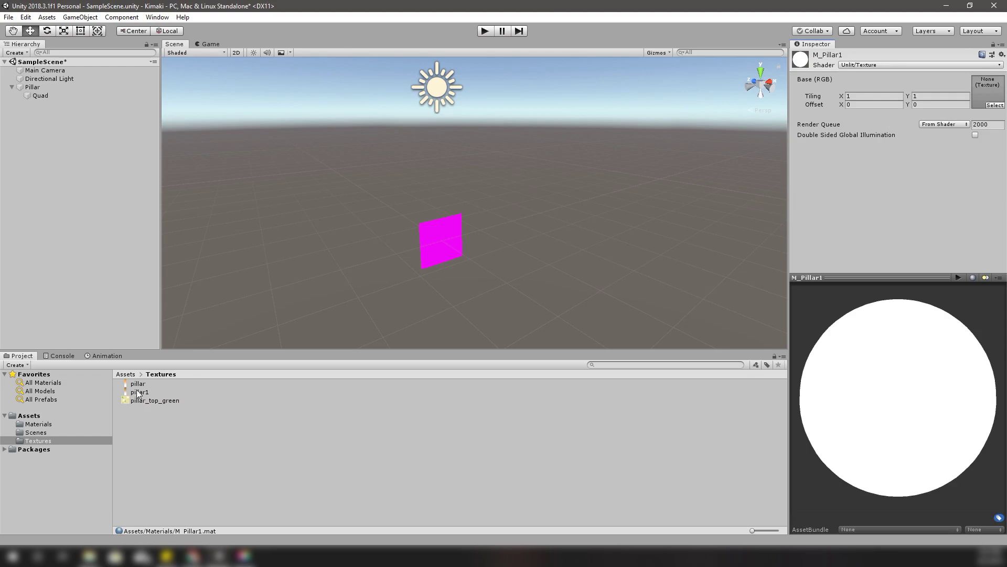
drag(138, 384, 993, 95)
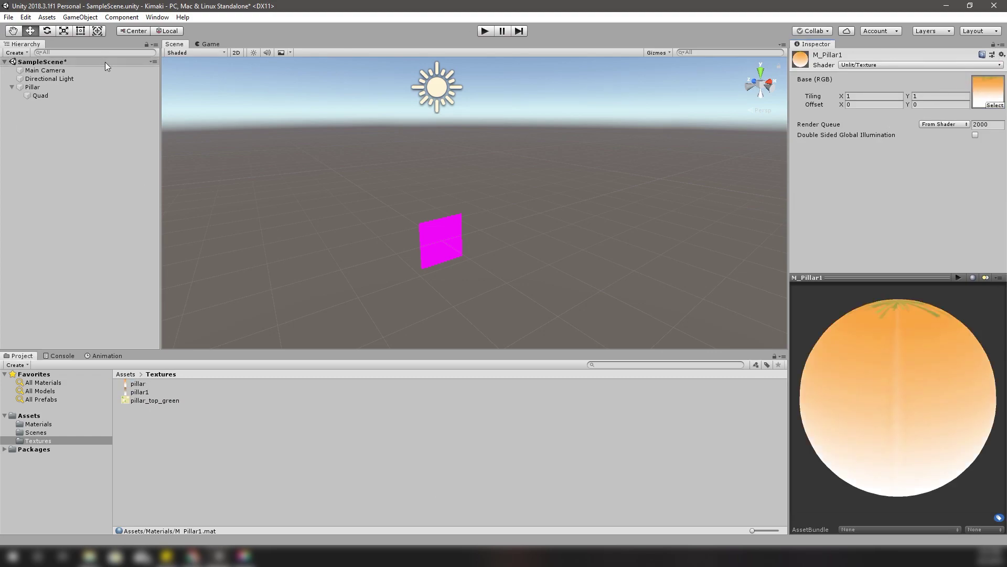
click(37, 96)
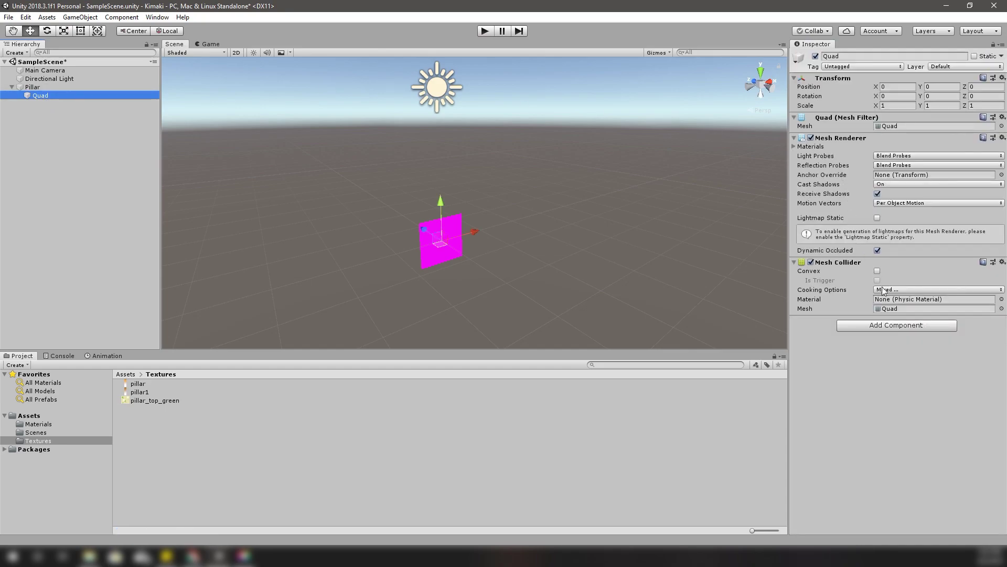
click(37, 424)
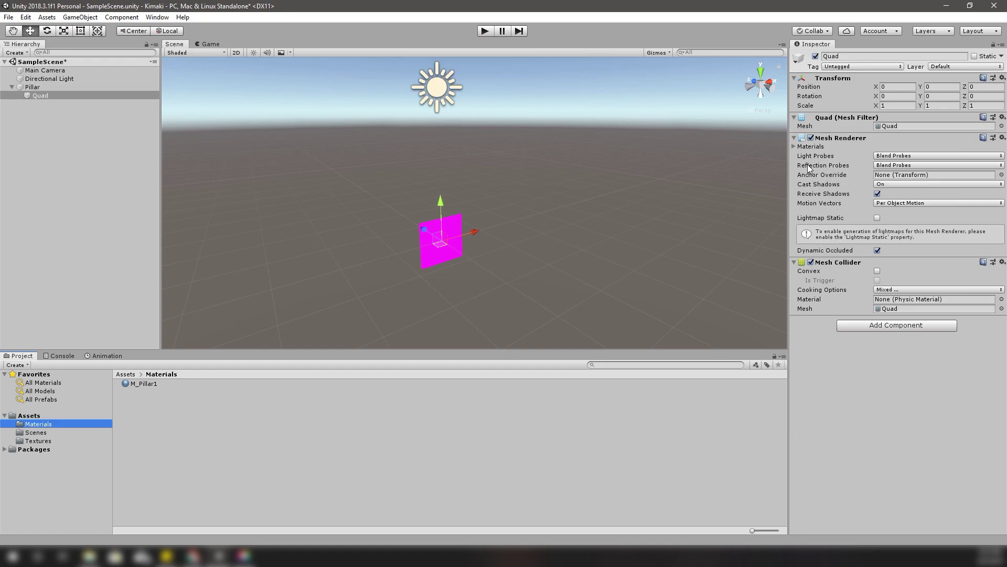
Step: Assign M_Pillar1 to the Quad's Element 0 material slot and view the scene from the back
click(796, 147)
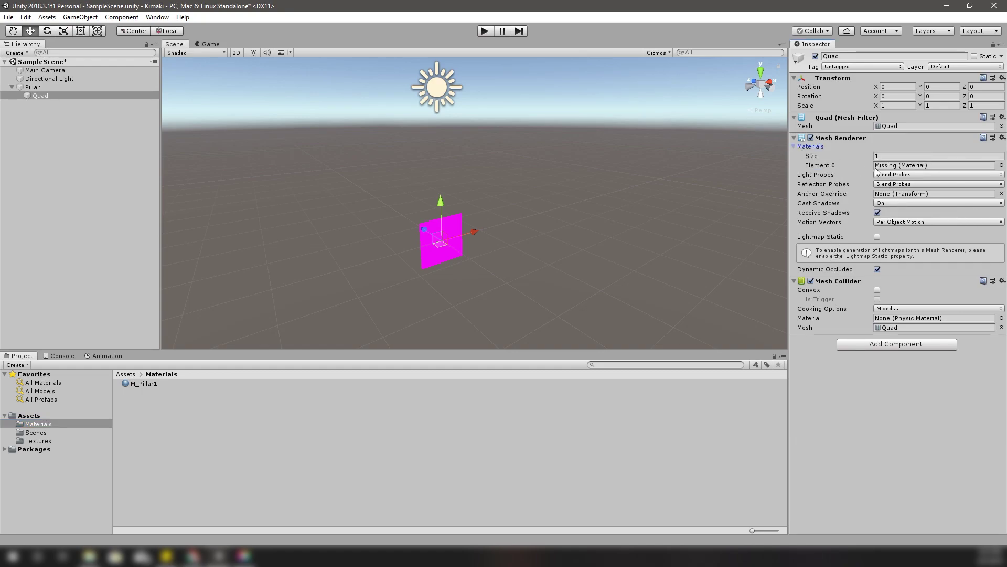
drag(134, 385, 899, 166)
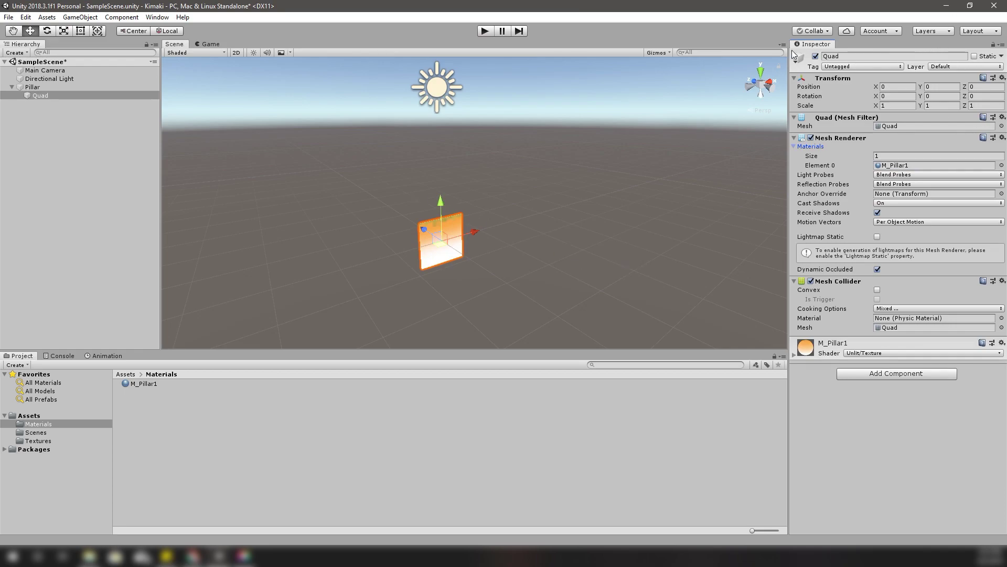
click(770, 89)
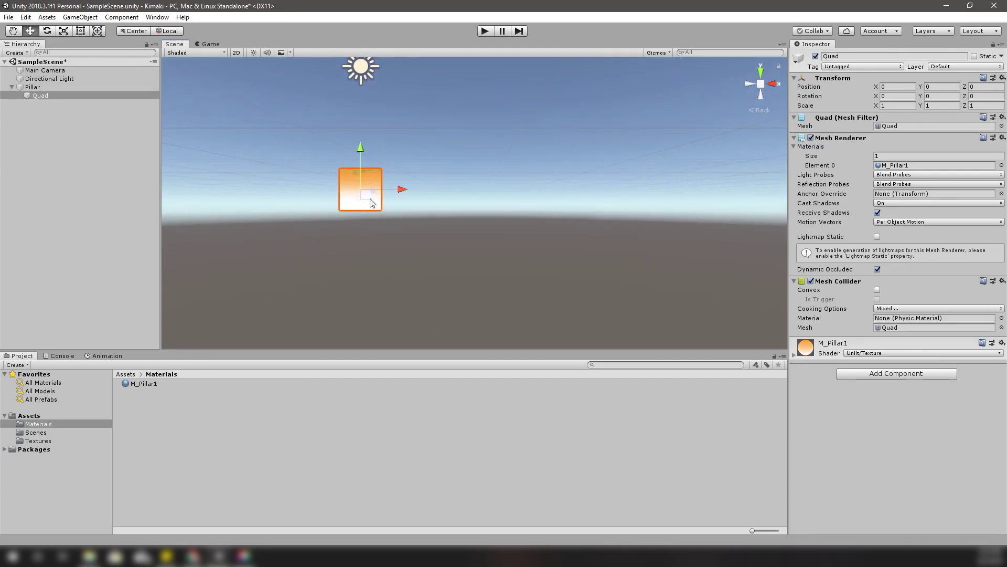
click(48, 80)
Step: Select the Quad and set its Transform Scale Y to 10
click(52, 87)
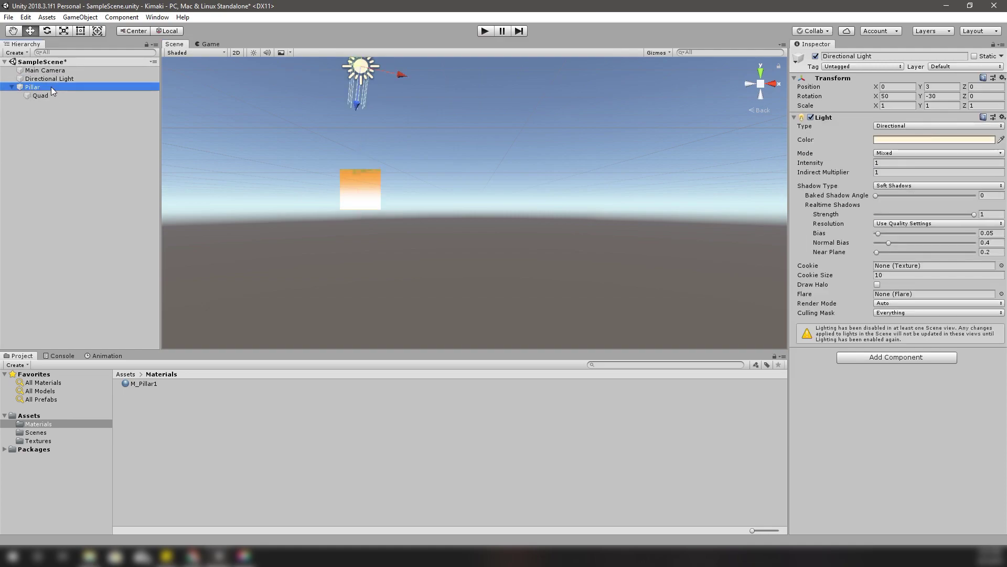
click(41, 94)
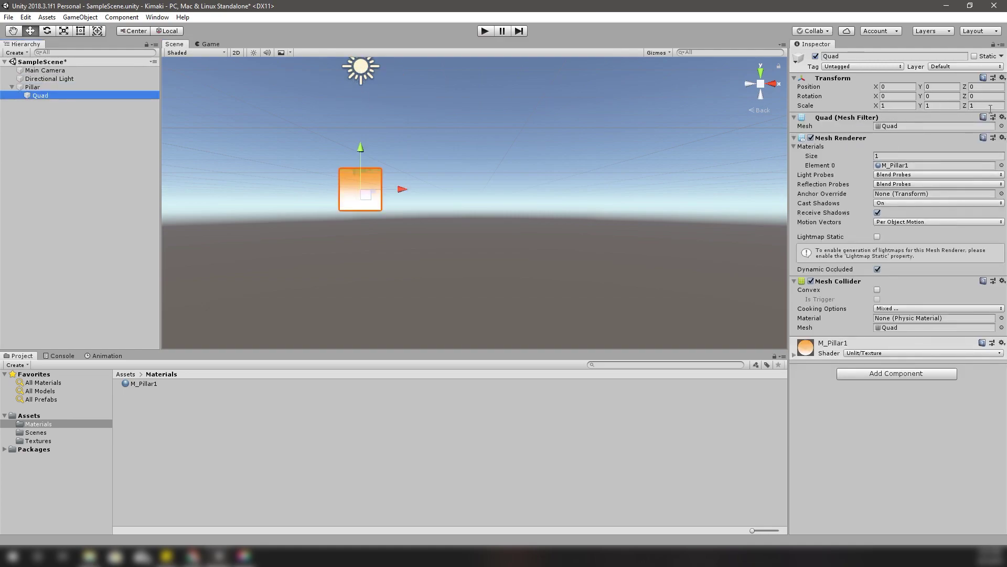
click(944, 106)
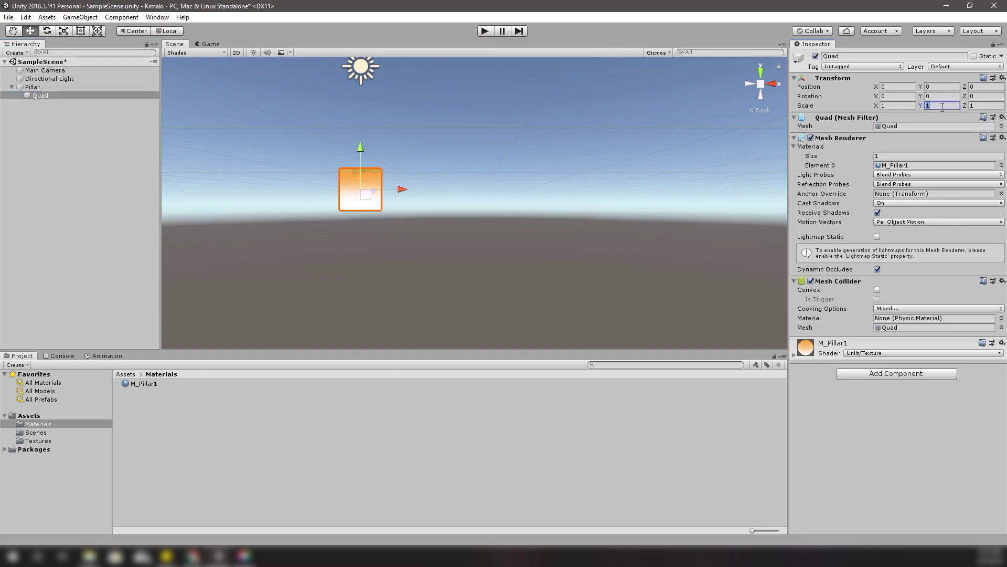
text(10)
scroll(496, 335, down, 3)
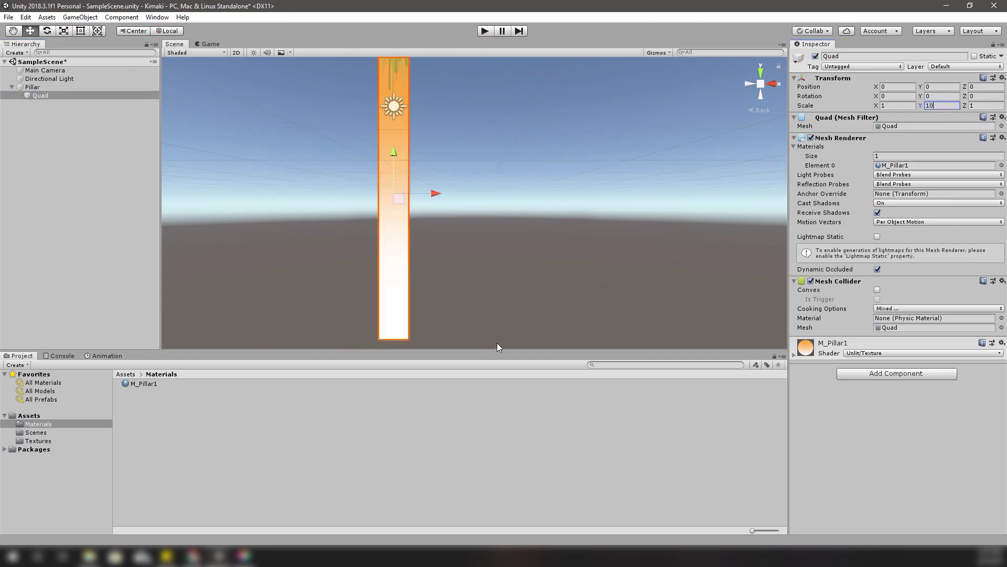
Step: Check the tall pillar in the Game view, then orbit around it in the Scene view
right_drag(499, 138, 314, 108)
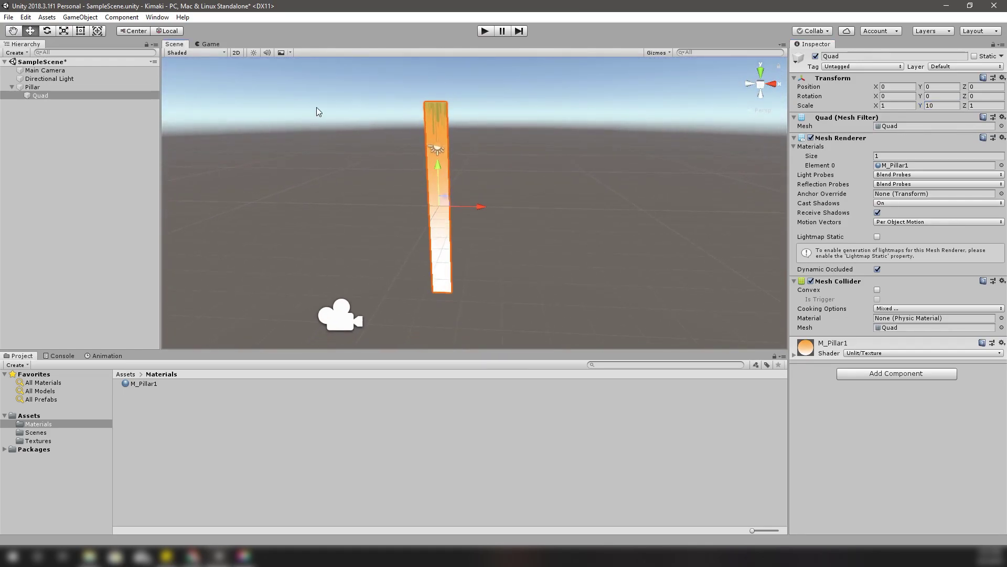
click(208, 43)
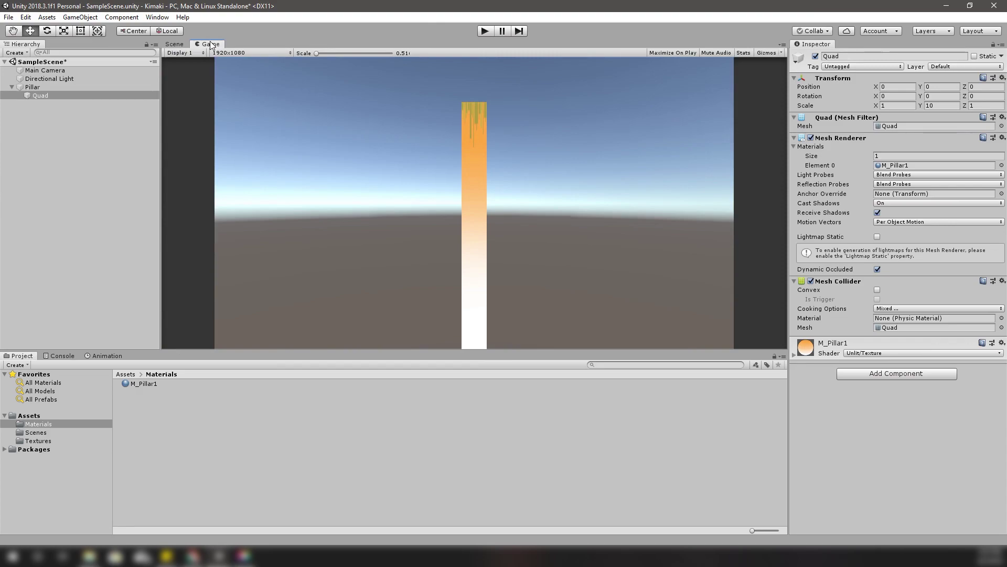
click(177, 44)
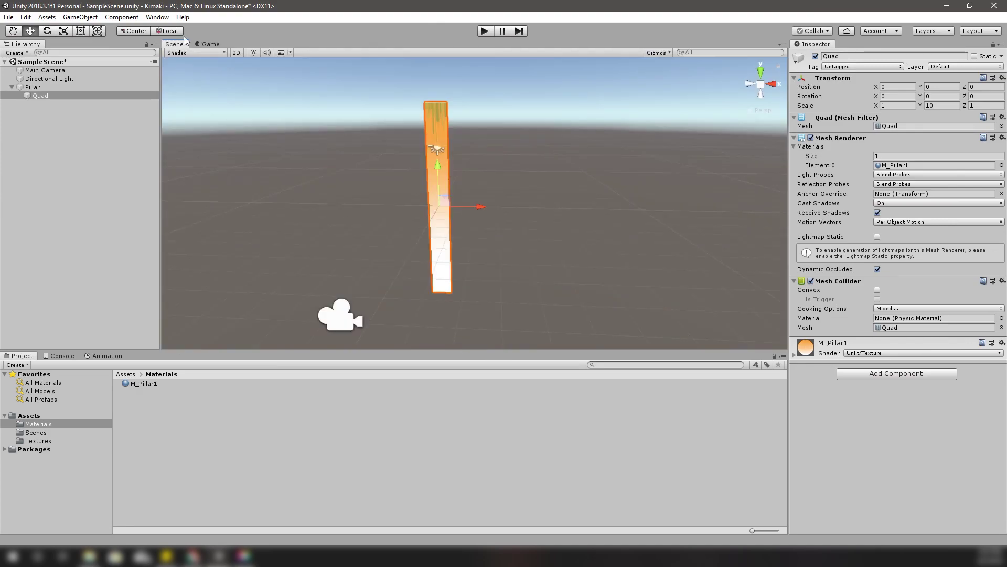
right_drag(421, 193, 347, 244)
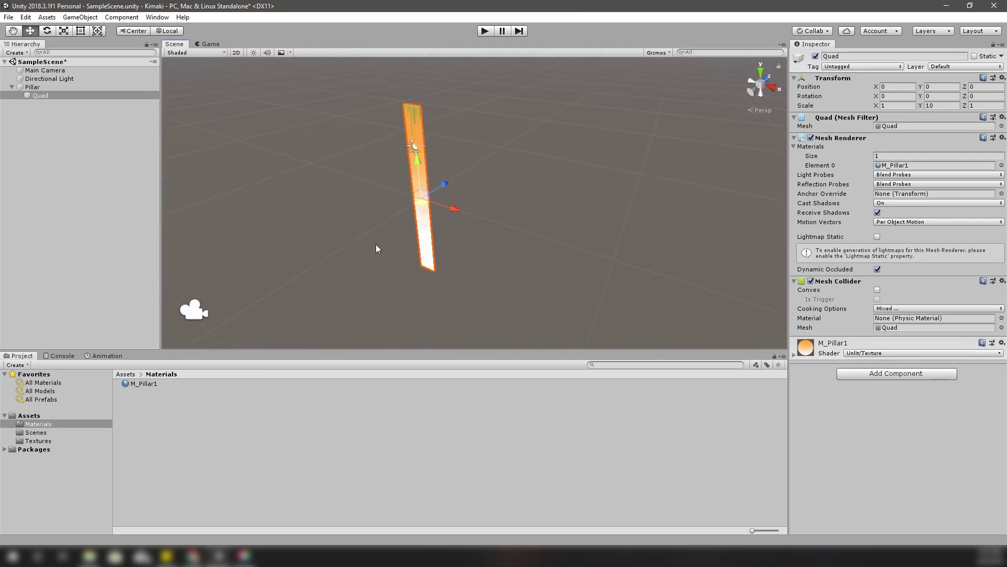
click(89, 87)
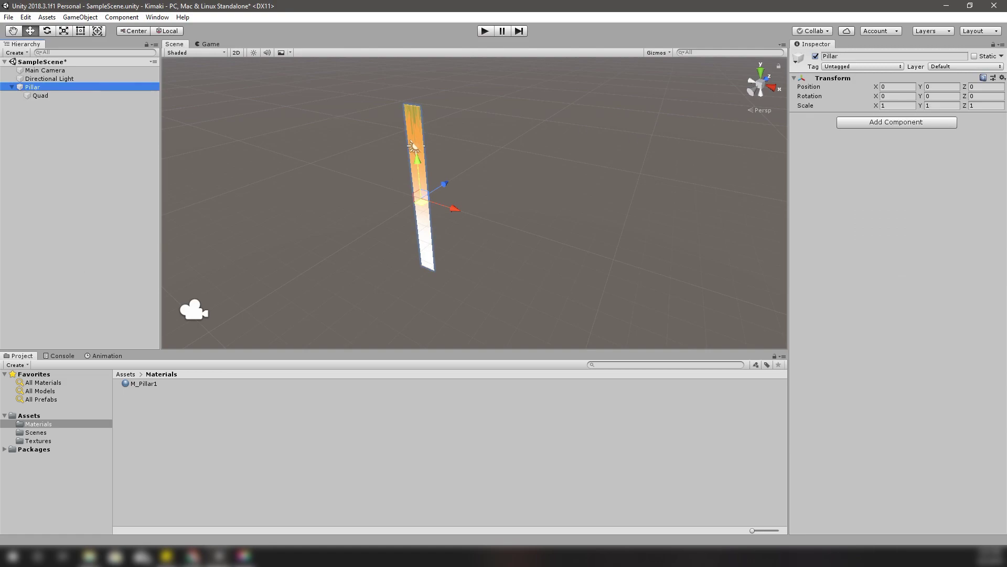
click(49, 96)
Step: Rename the Quad to 'Left'
click(46, 97)
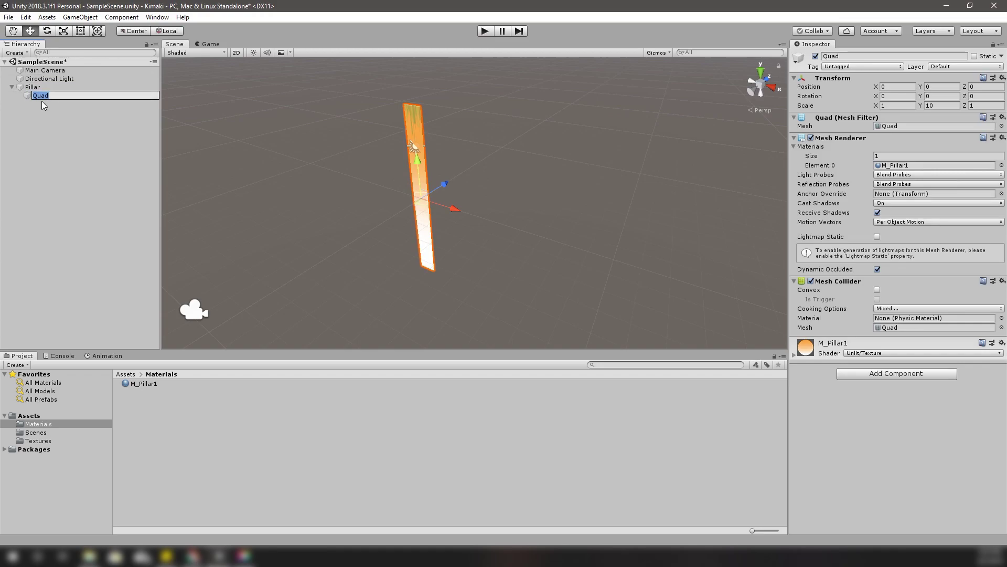
text(Right)
key(Return)
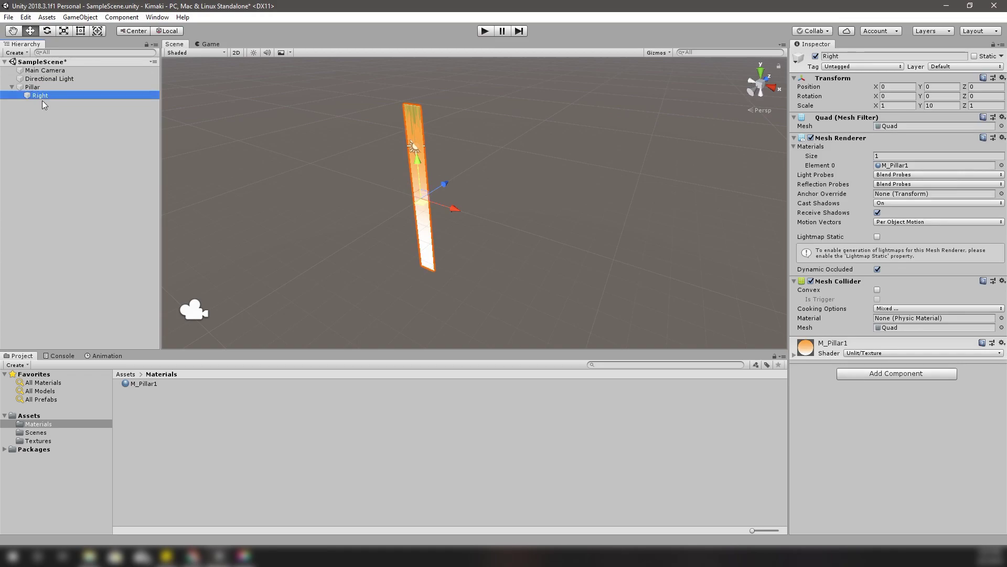
alt+drag(454, 226, 390, 245)
click(56, 98)
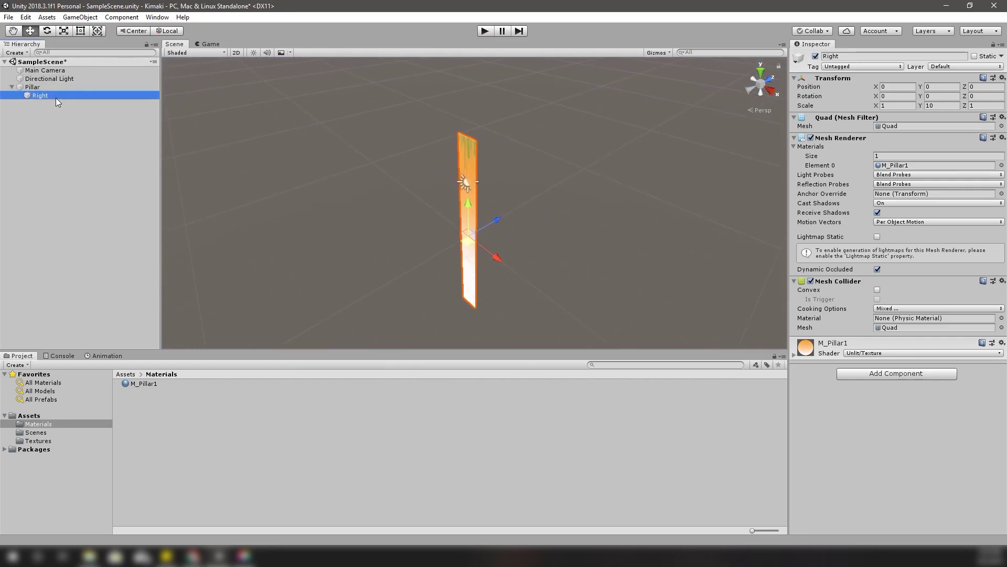
text(Left)
key(Return)
Step: Duplicate M_Pillar1 as M_Pillar2 and give it the pillar1 texture as its base
click(140, 384)
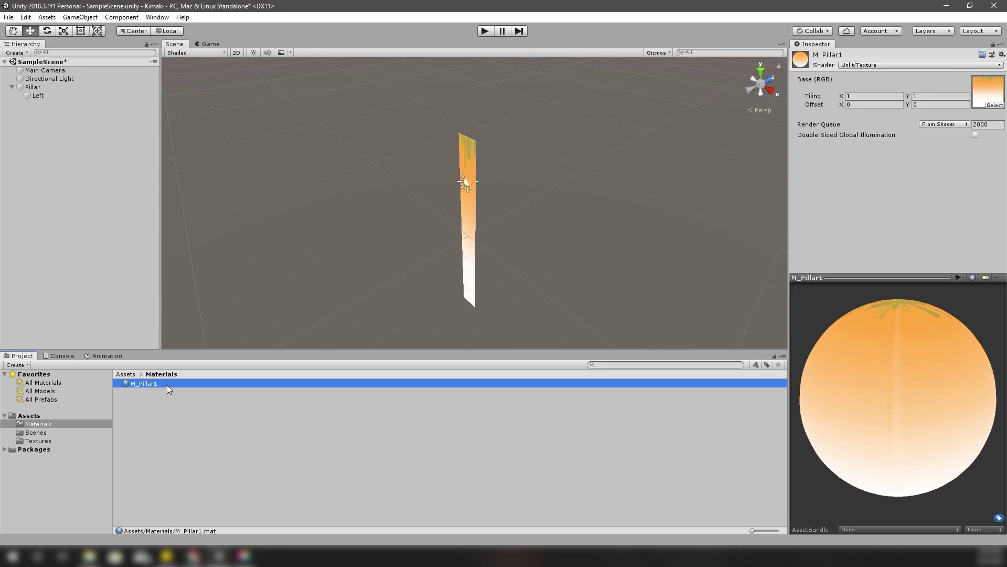
key(ctrl+d)
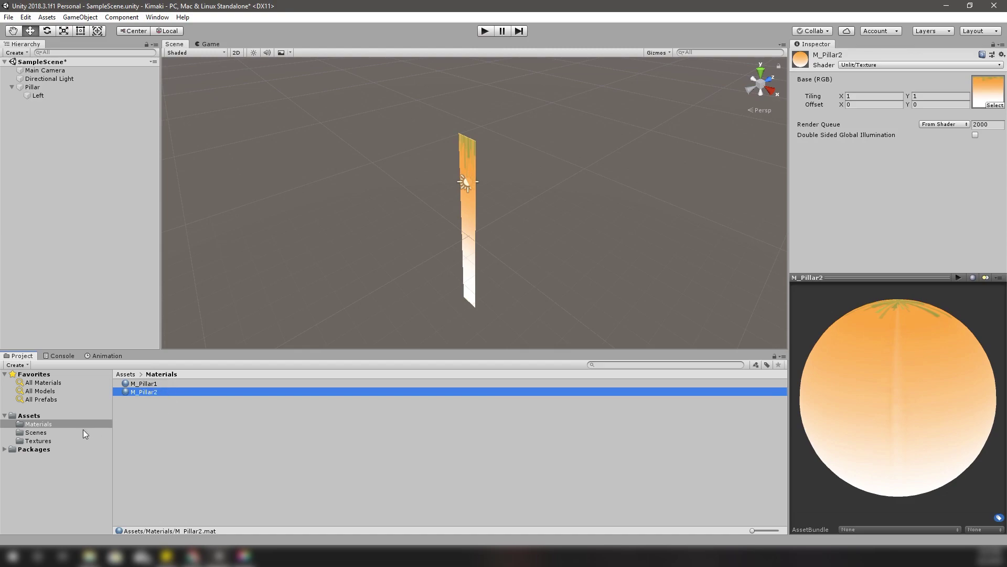
click(56, 440)
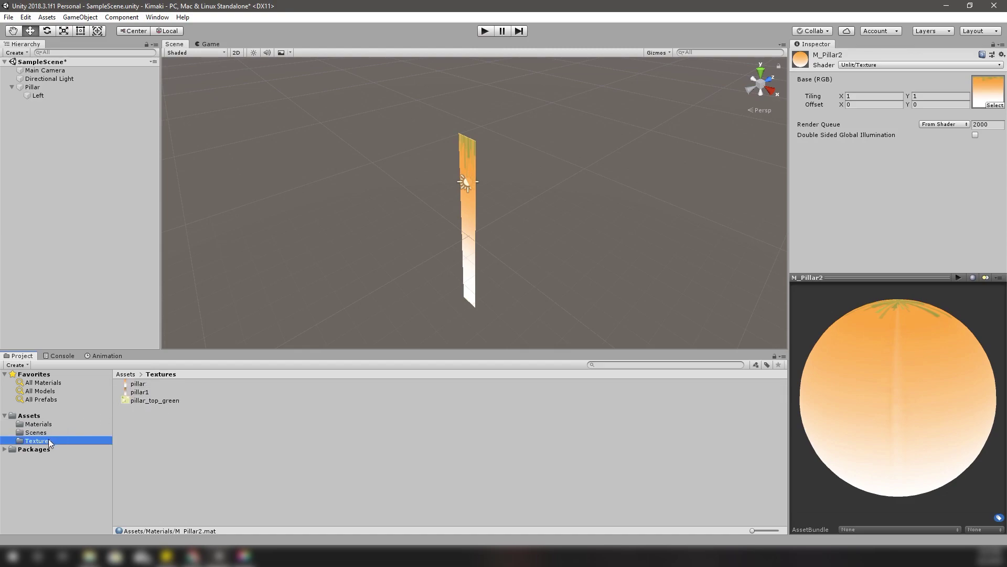
click(44, 424)
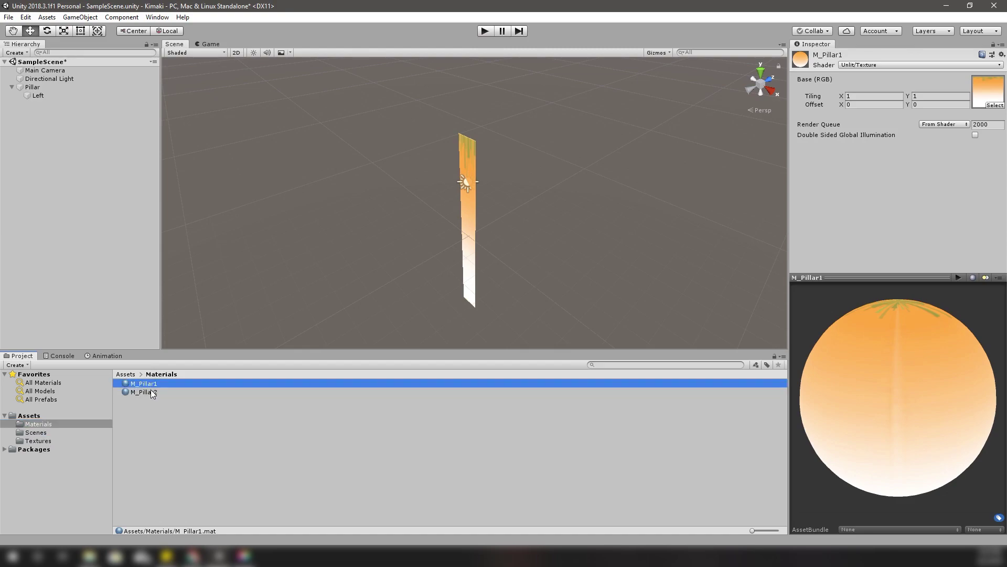
click(42, 441)
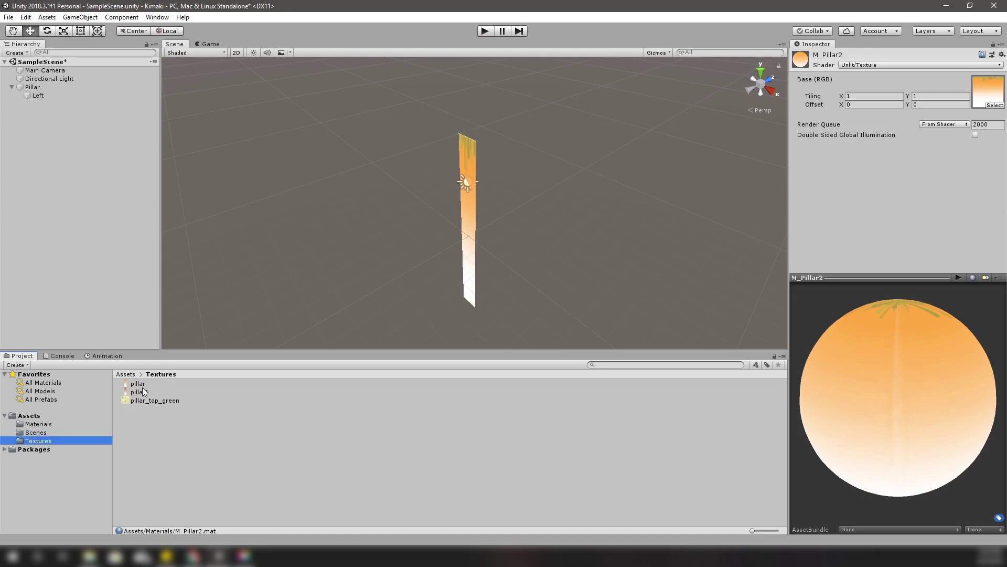
drag(139, 391, 993, 99)
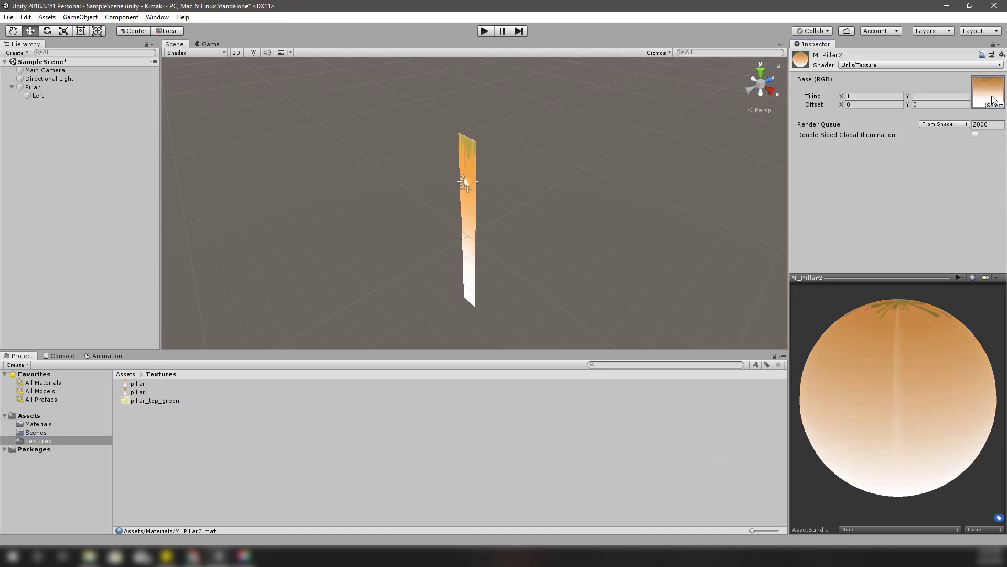
Step: Duplicate the Left quad and name the copy 'Right'
click(37, 96)
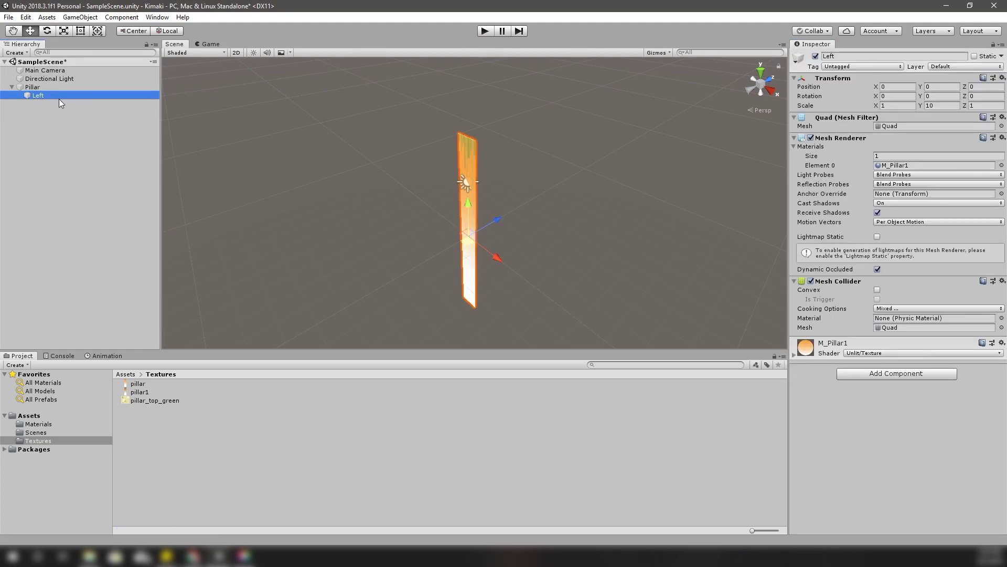
key(ctrl+d)
click(57, 103)
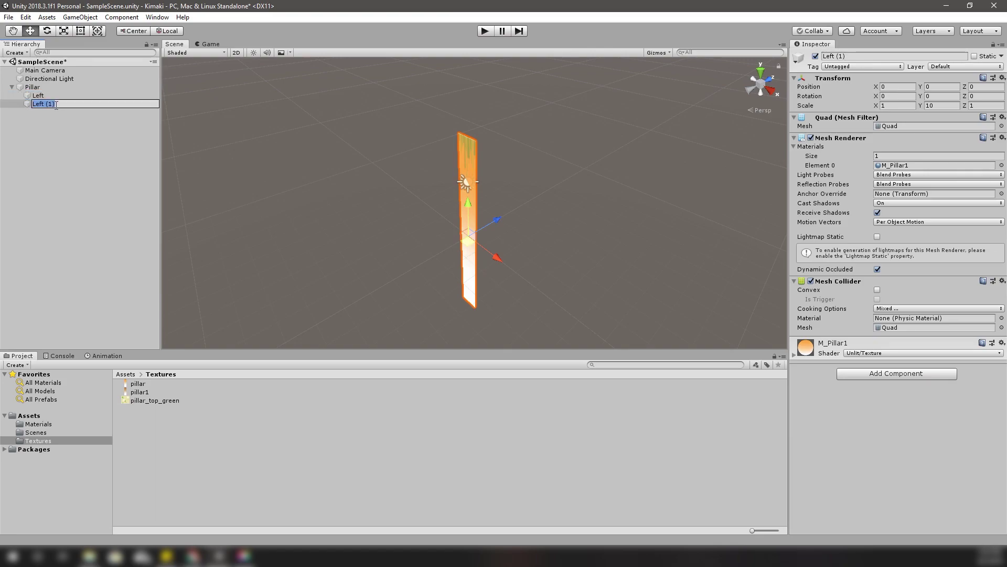
text(Right)
key(Return)
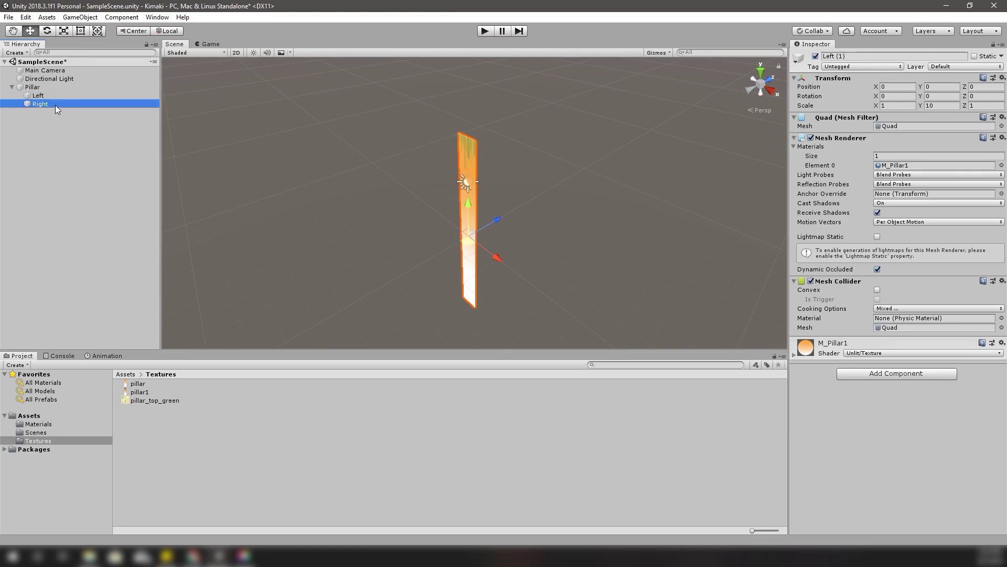
click(944, 97)
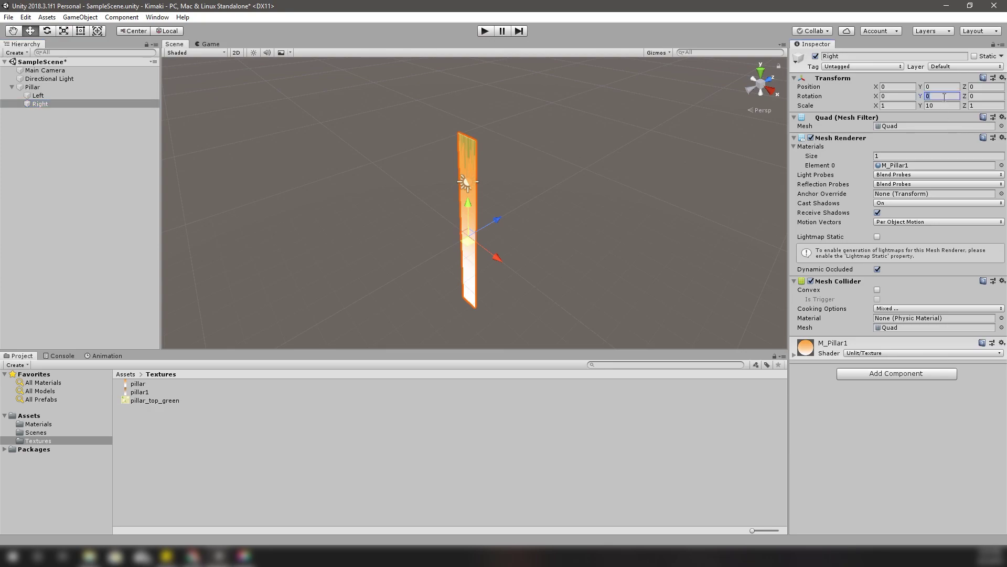
Step: Rotate the Right quad to -90 on Y
text(90)
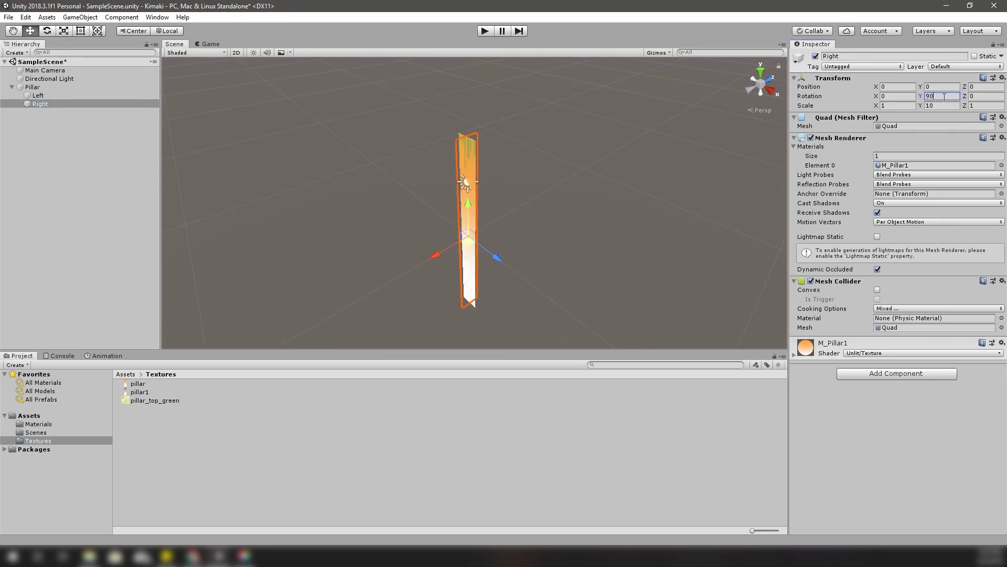
text(-)
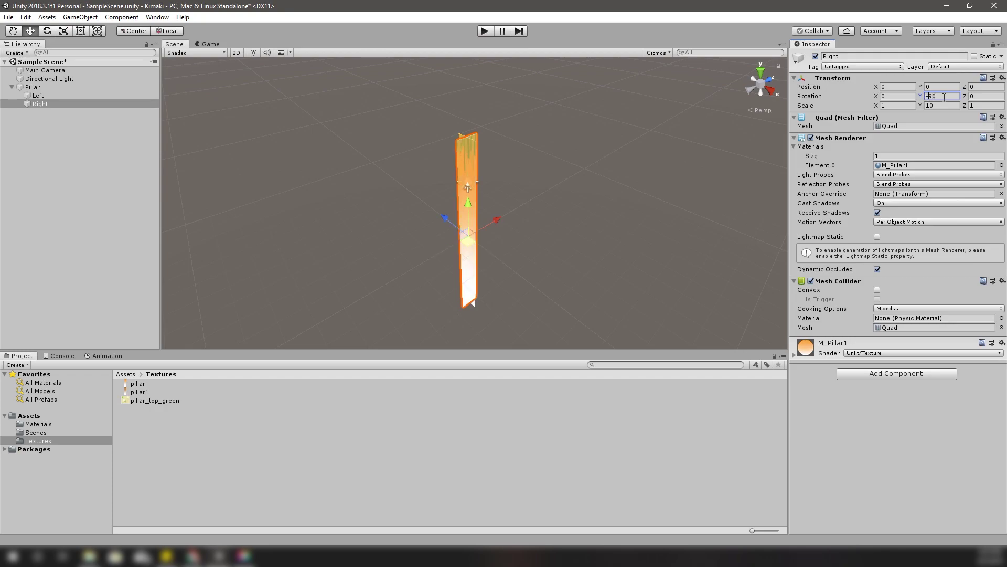
alt+drag(536, 230, 507, 332)
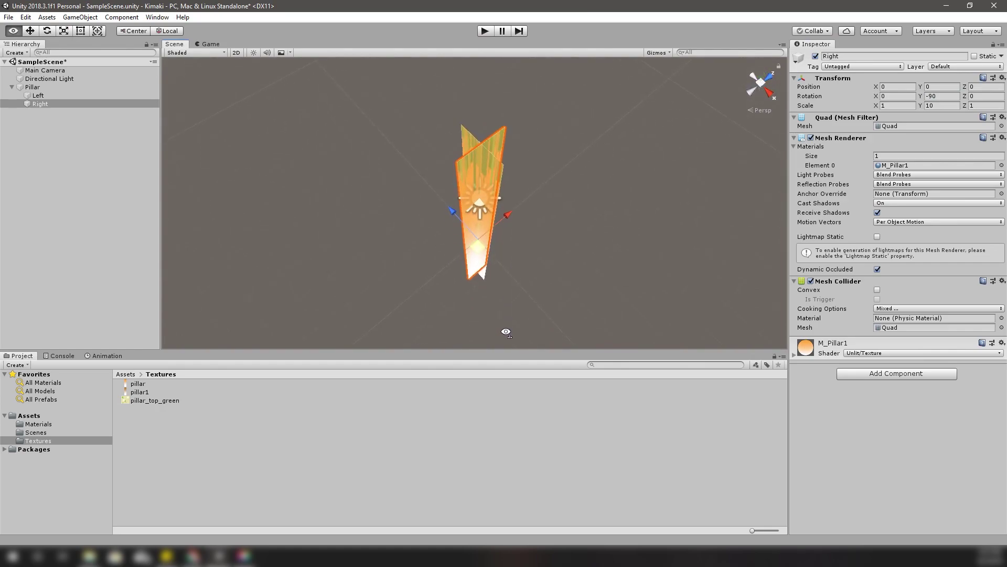
drag(479, 253, 502, 254)
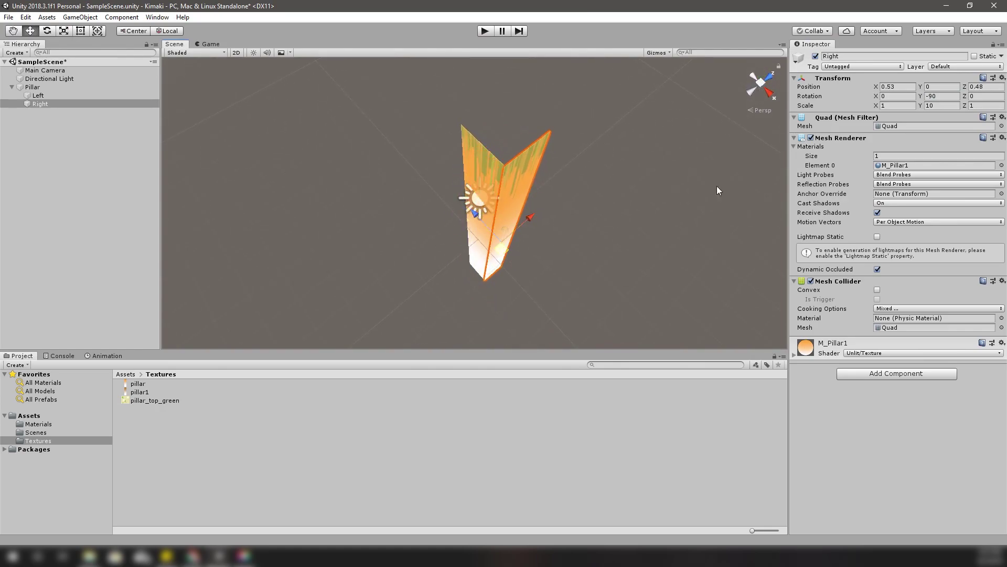
Step: Position the Right quad at X 0.5, Z 0.5 so it meets Left in a corner
click(906, 86)
text(0.5)
key(Tab)
key(Tab)
key(BackSpace)
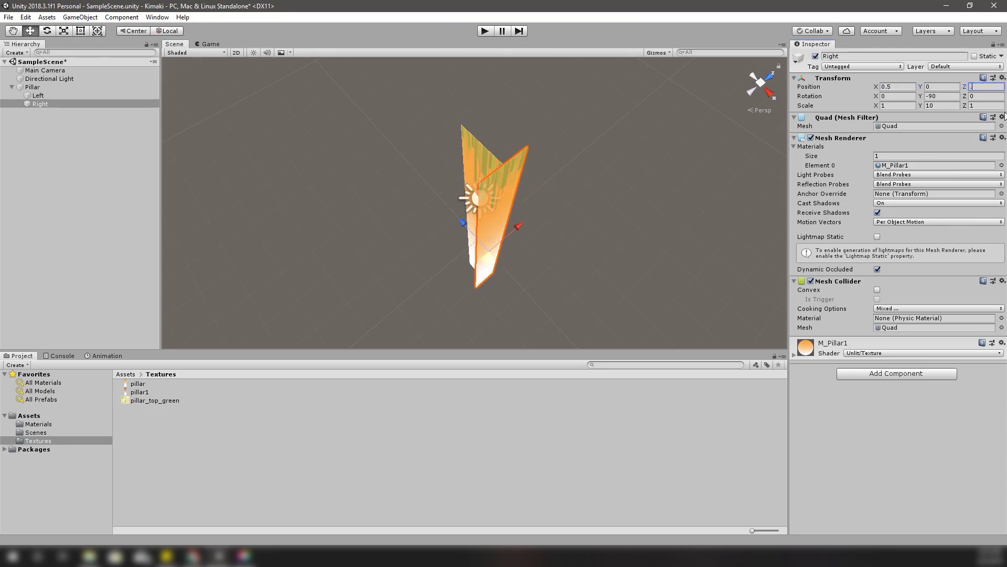
text(.5)
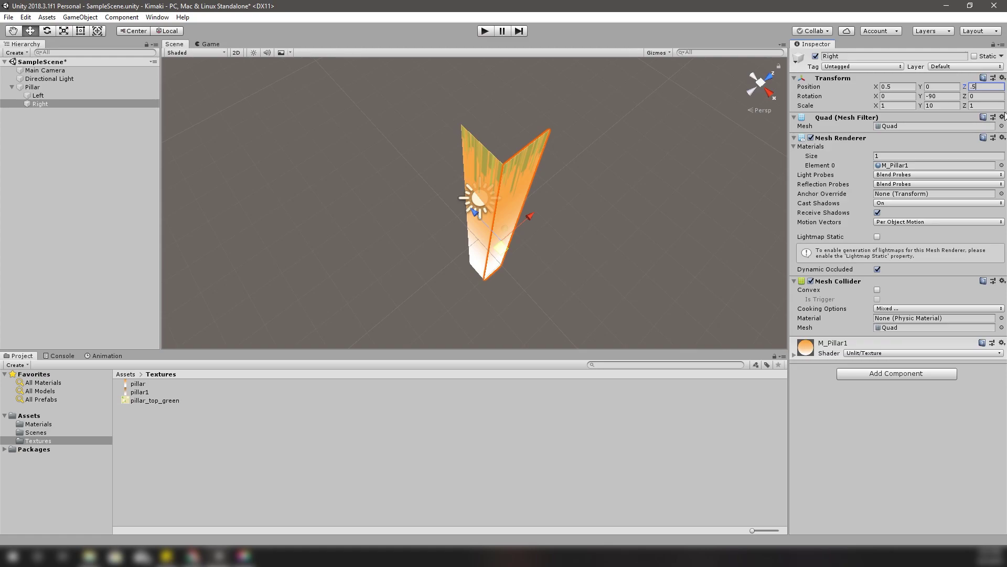
click(208, 44)
alt+drag(425, 209, 408, 102)
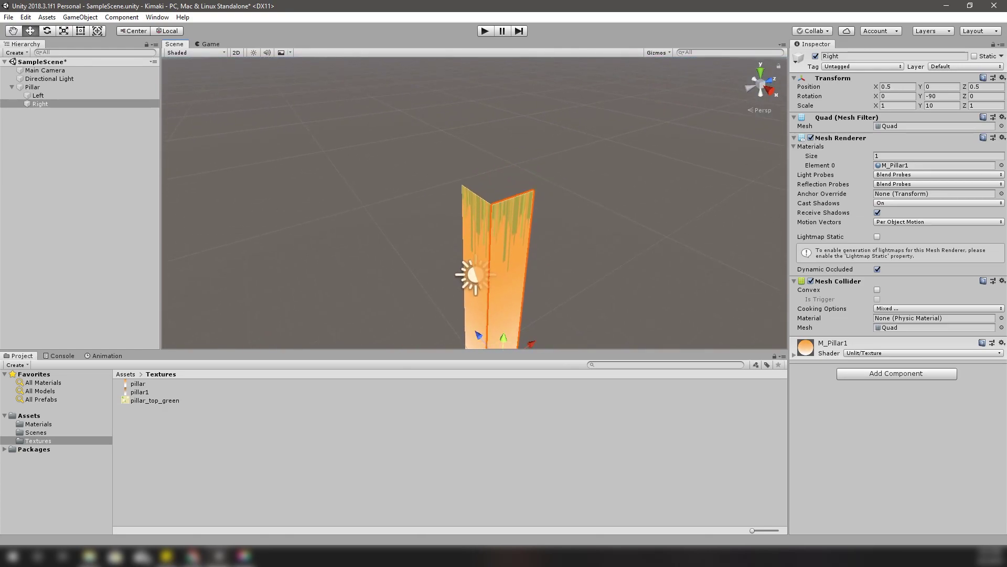
Step: Add a new Quad as a child of Pillar
right_click(35, 87)
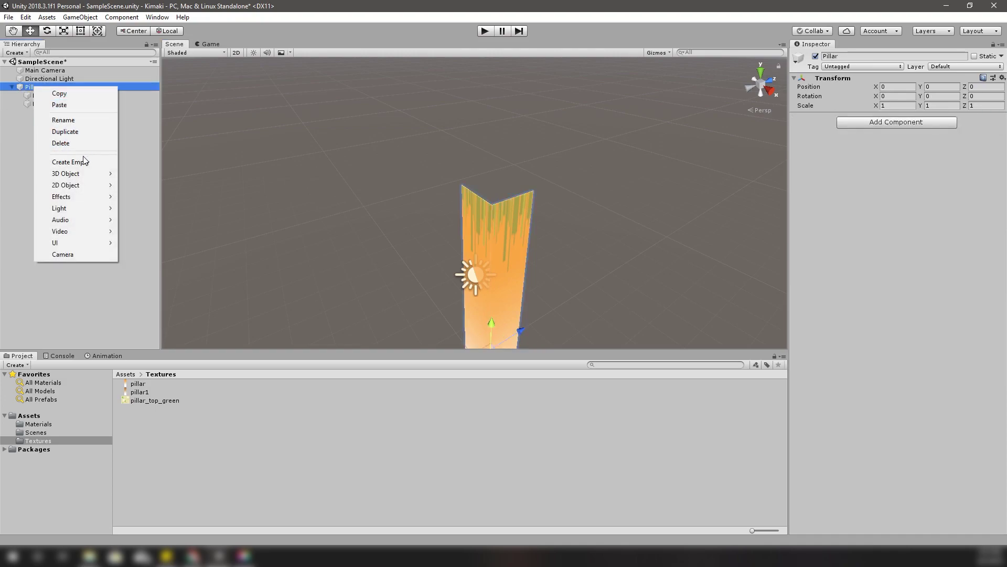
mouse_move(72, 174)
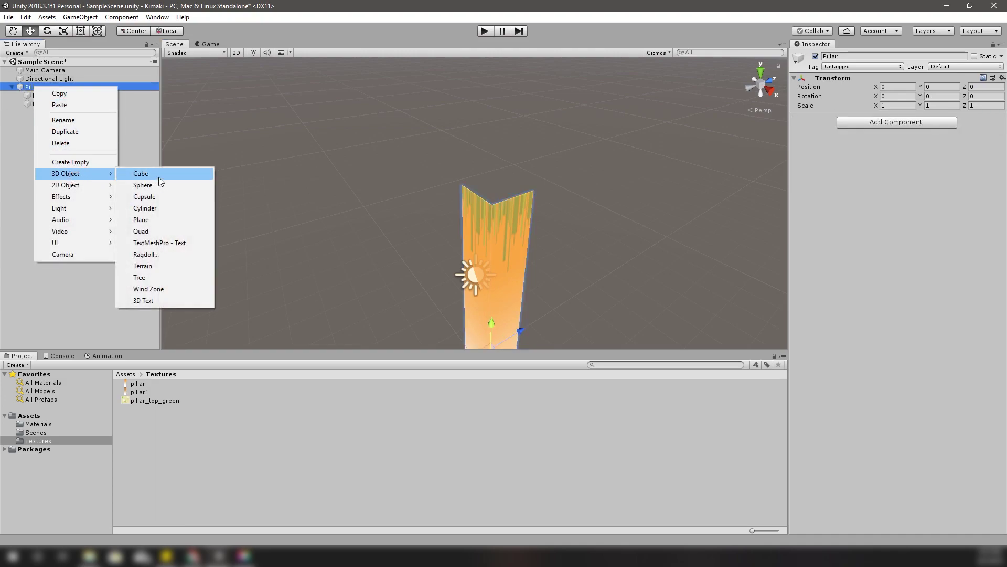
click(156, 231)
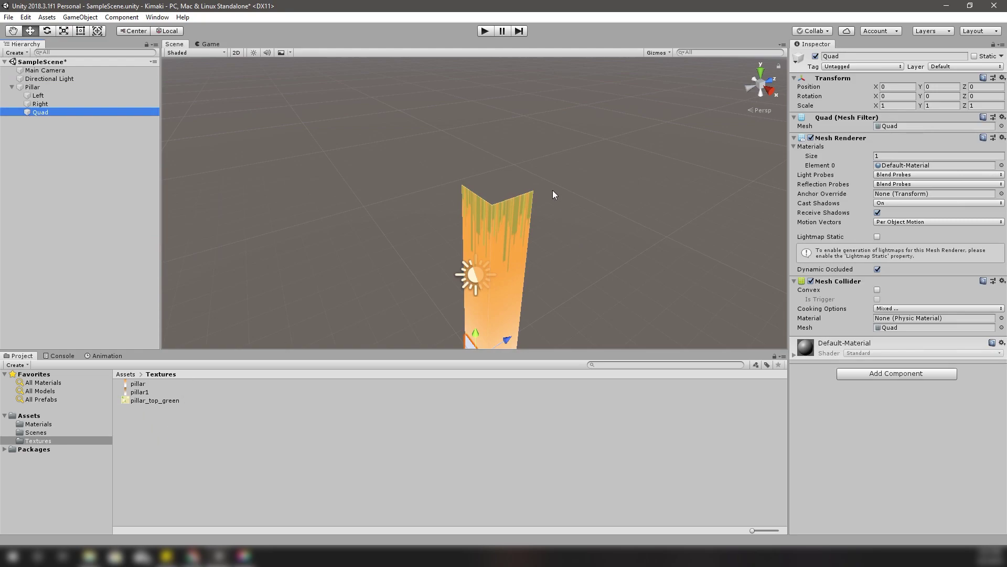
alt+drag(553, 193, 513, 216)
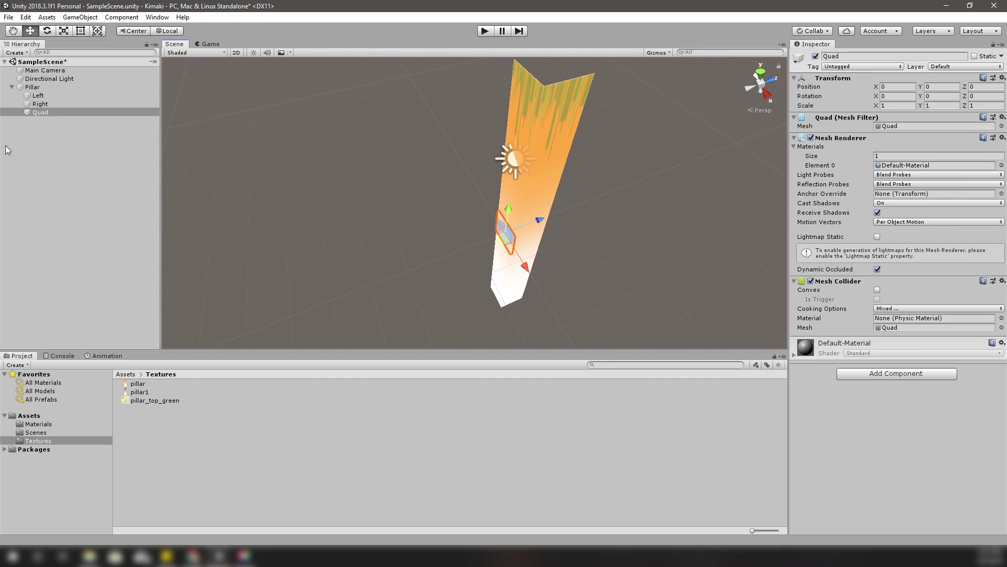
Step: Duplicate the M_Pillar2 material and name the copy M_Pillar_top
click(42, 424)
click(146, 392)
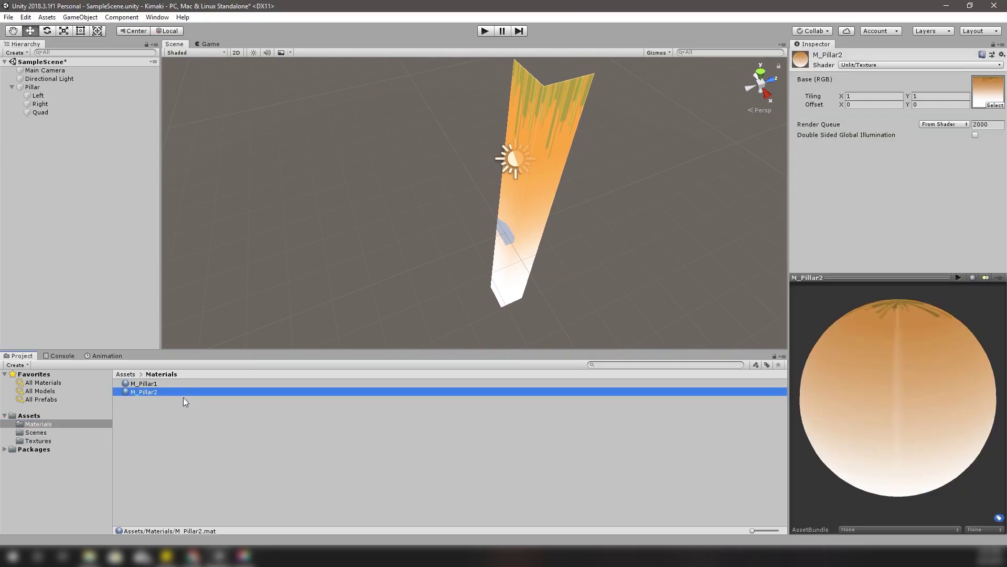
key(ctrl+d)
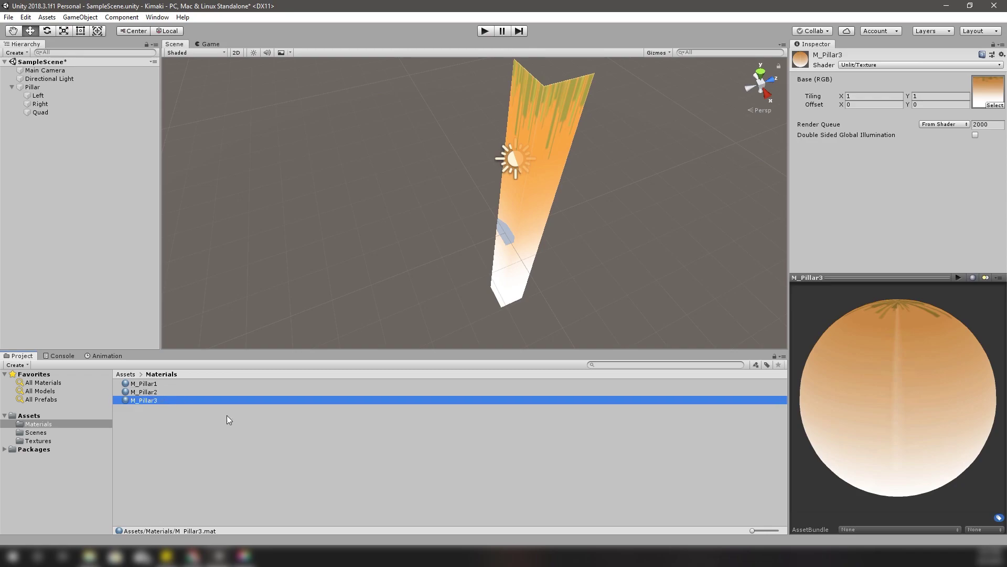
key(F2)
key(End)
key(BackSpace)
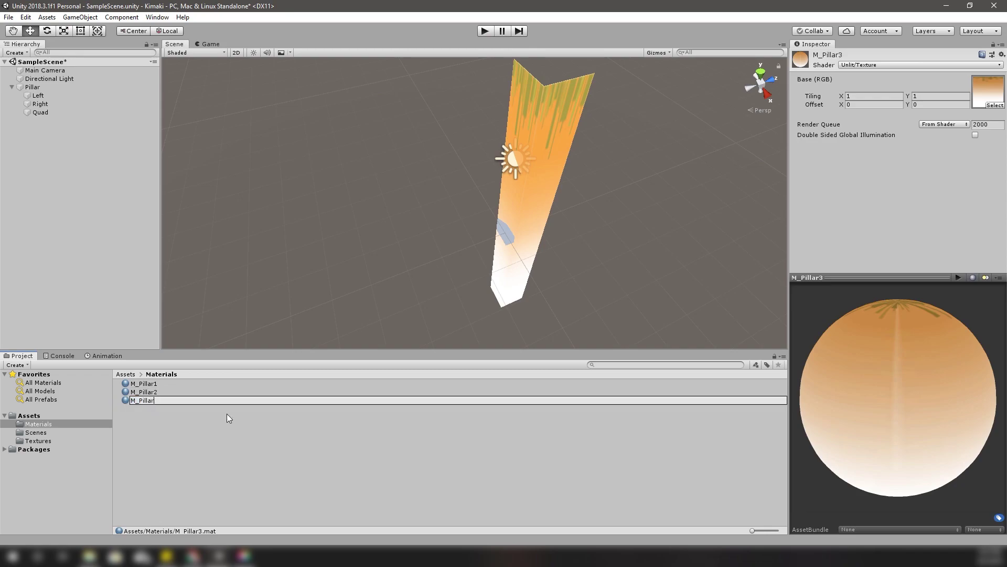
text(_top)
key(Return)
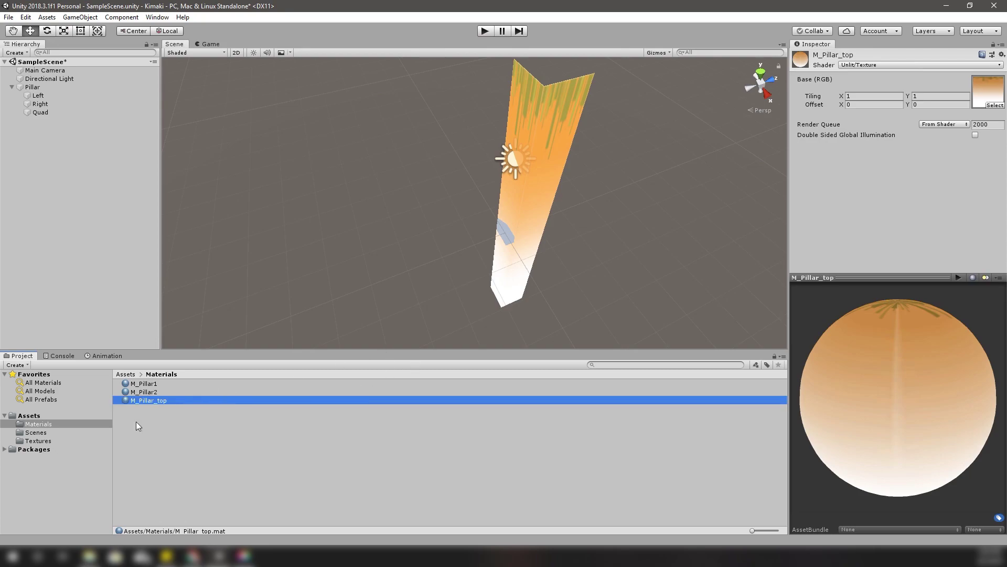
Step: Use the pillar_top_green texture as M_Pillar_top's base map
click(39, 447)
click(45, 439)
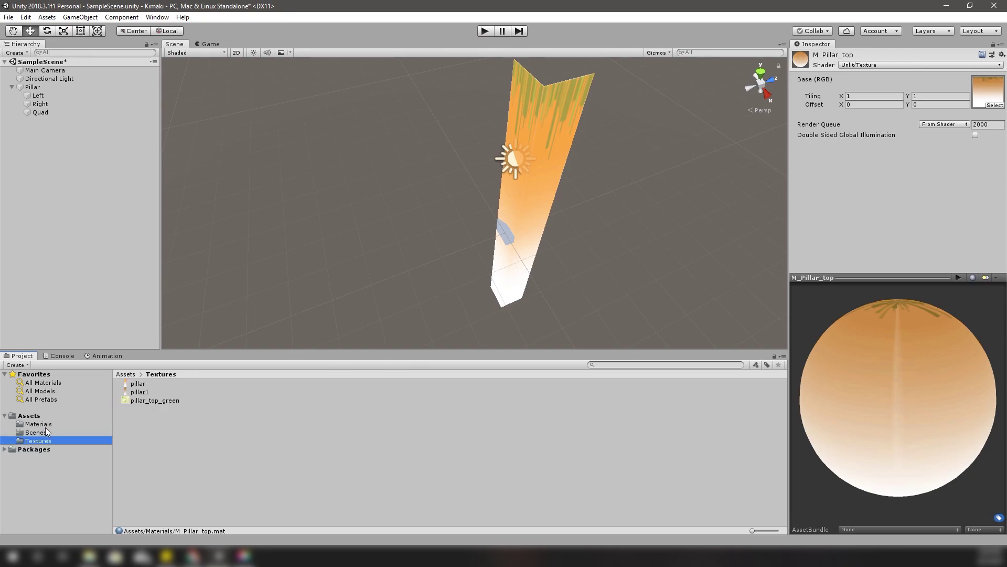
click(45, 426)
click(45, 441)
drag(150, 400, 990, 95)
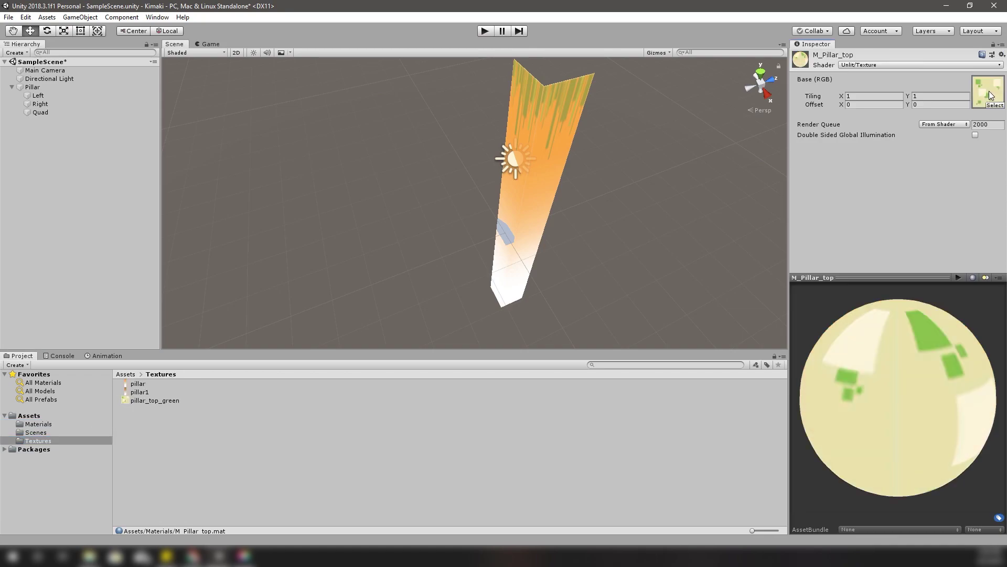
Step: Rename the new Quad to 'top'
click(41, 112)
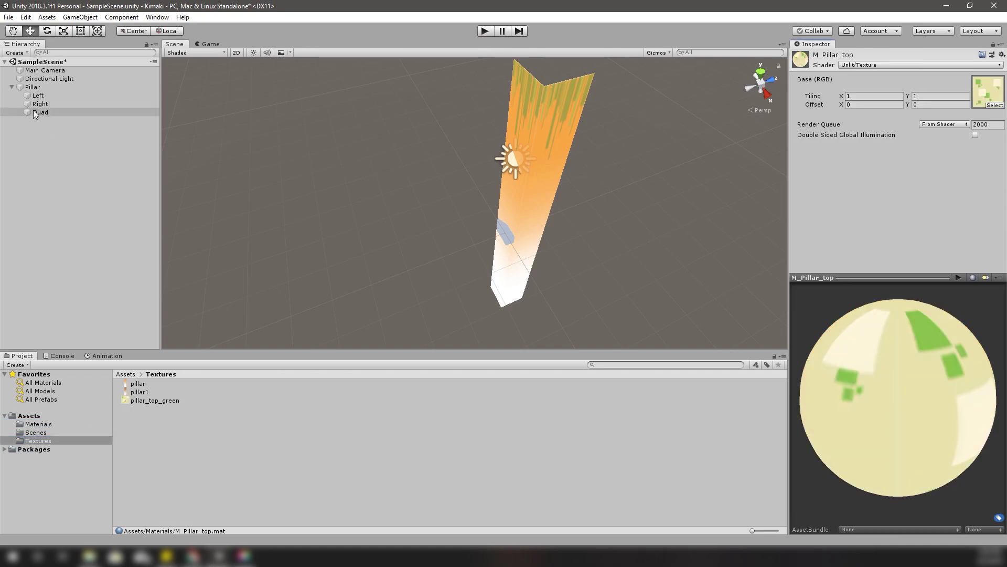
click(40, 112)
text(t)
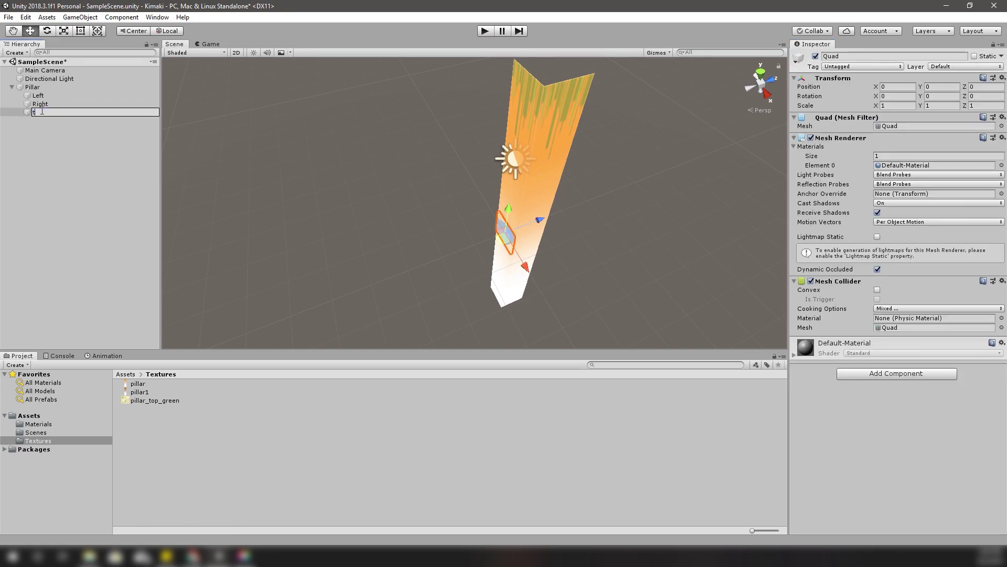
text(op)
key(Return)
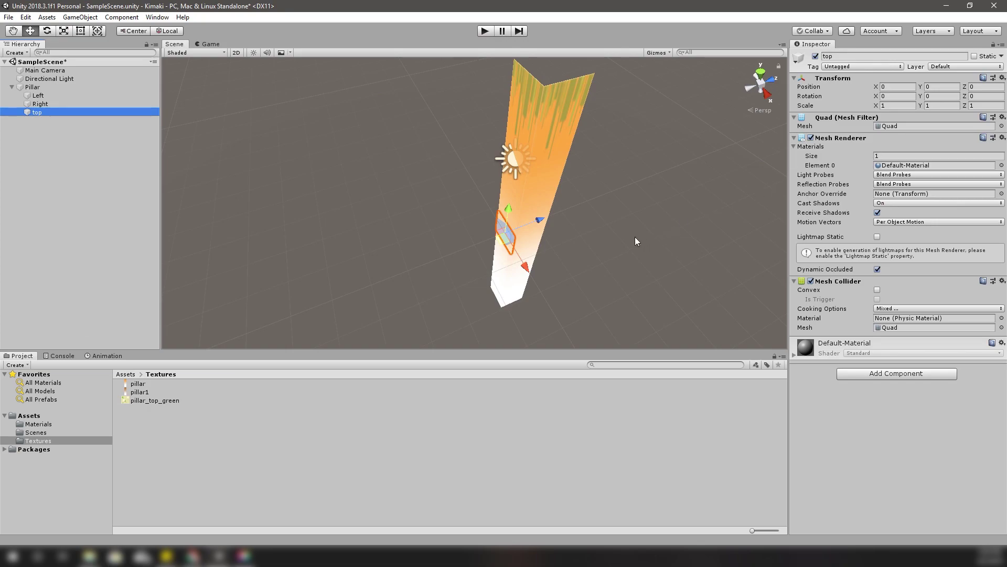
alt+drag(501, 260, 580, 240)
Step: Lay the top quad flat with rotation 90, 0, 0
scroll(580, 241, up, 6)
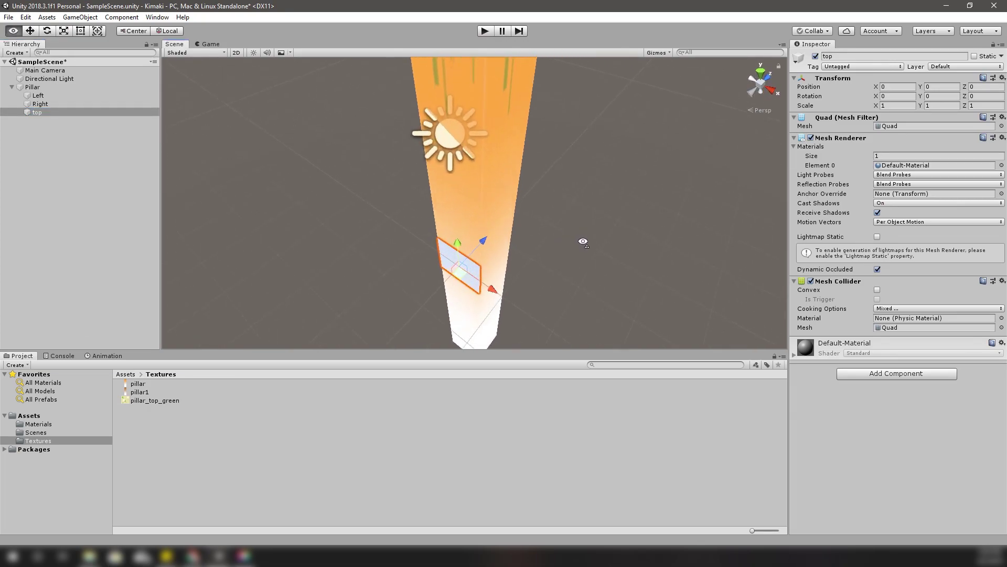
key(e)
drag(436, 278, 602, 172)
click(909, 96)
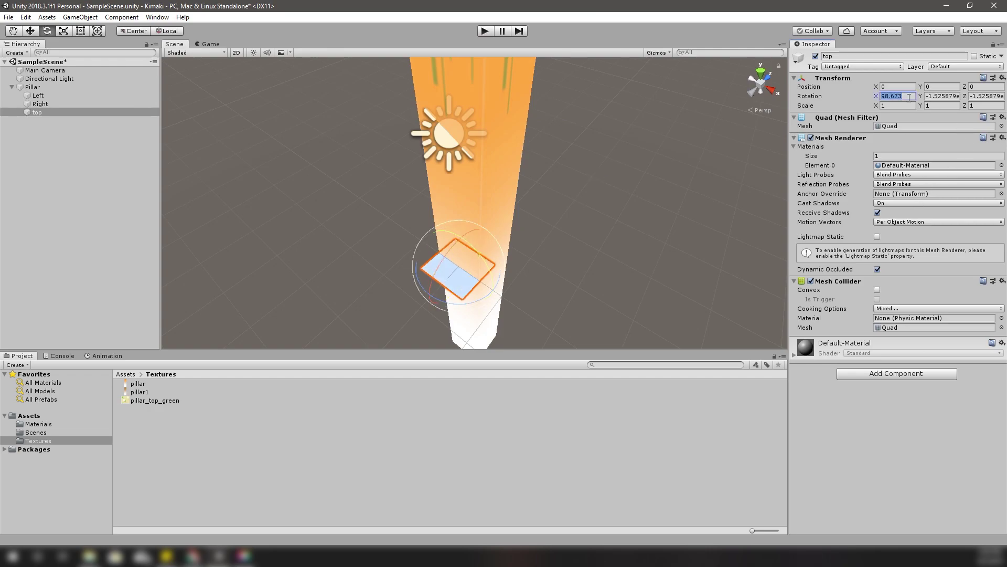
text(90)
key(Tab)
text(0)
key(Tab)
text(0)
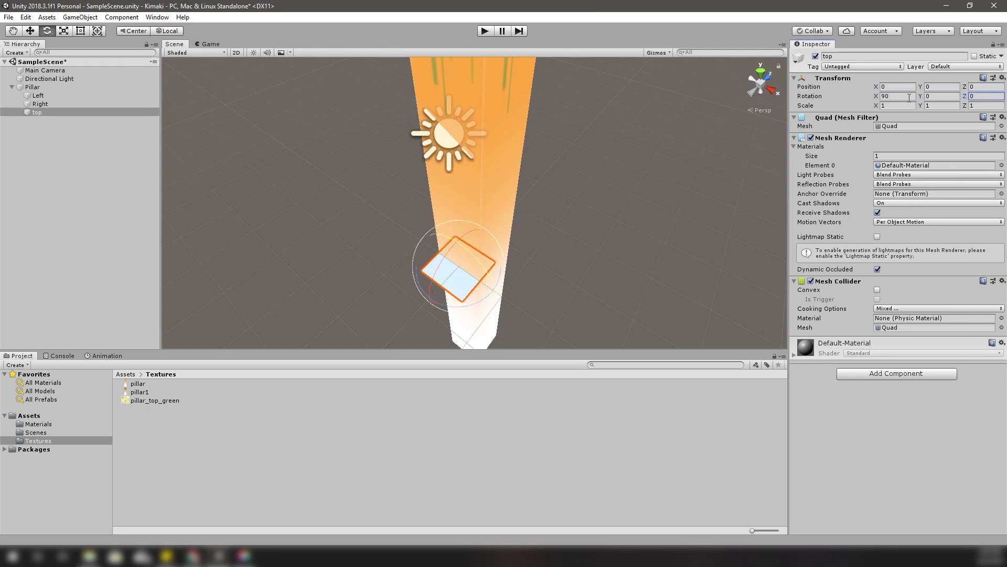
text(w)
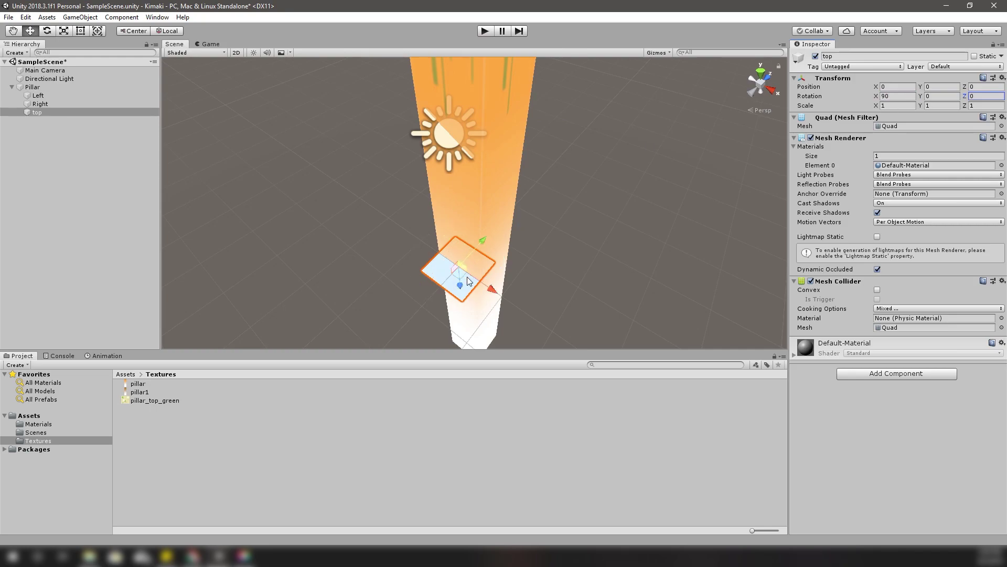
click(907, 86)
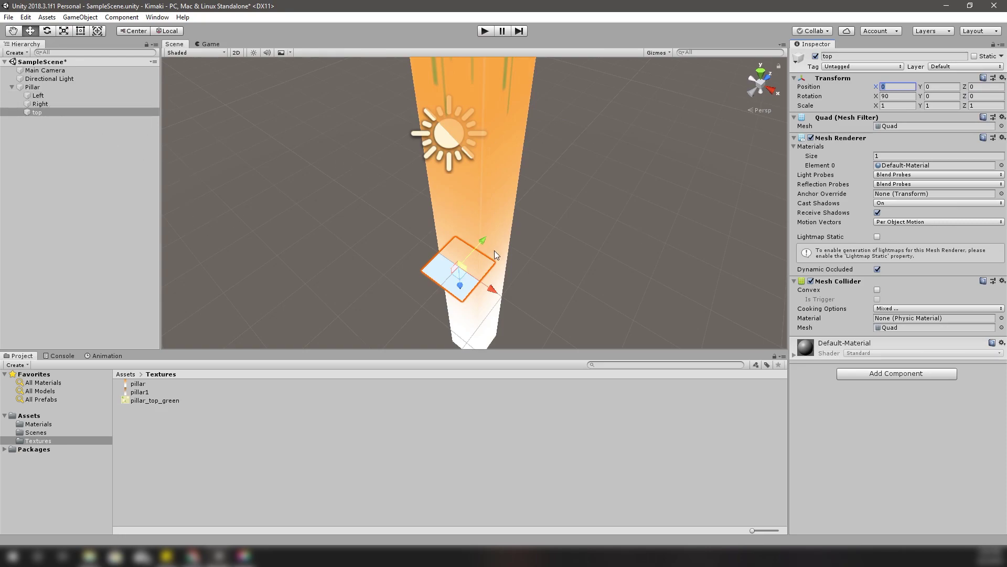
Step: Select the Left and Right quads and frame them in the view
click(47, 96)
shift+click(48, 102)
key(f)
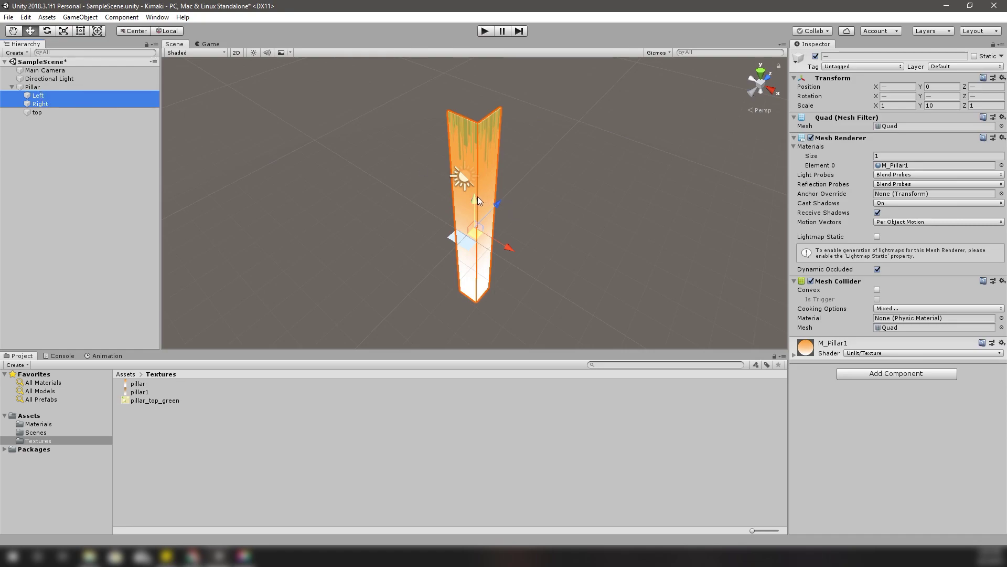
Step: Lower the Left and Right quads together in the scene
drag(476, 197, 480, 274)
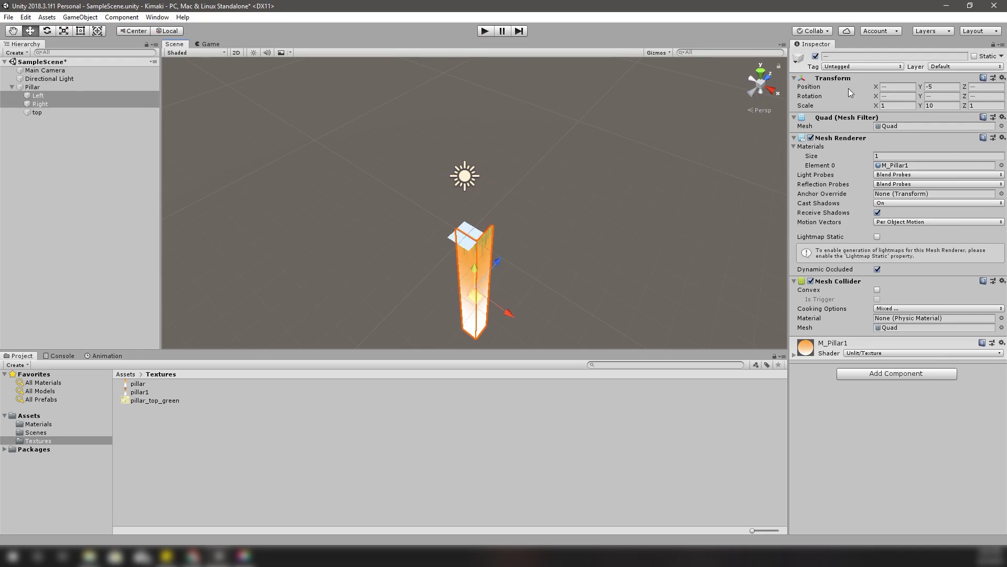
click(51, 96)
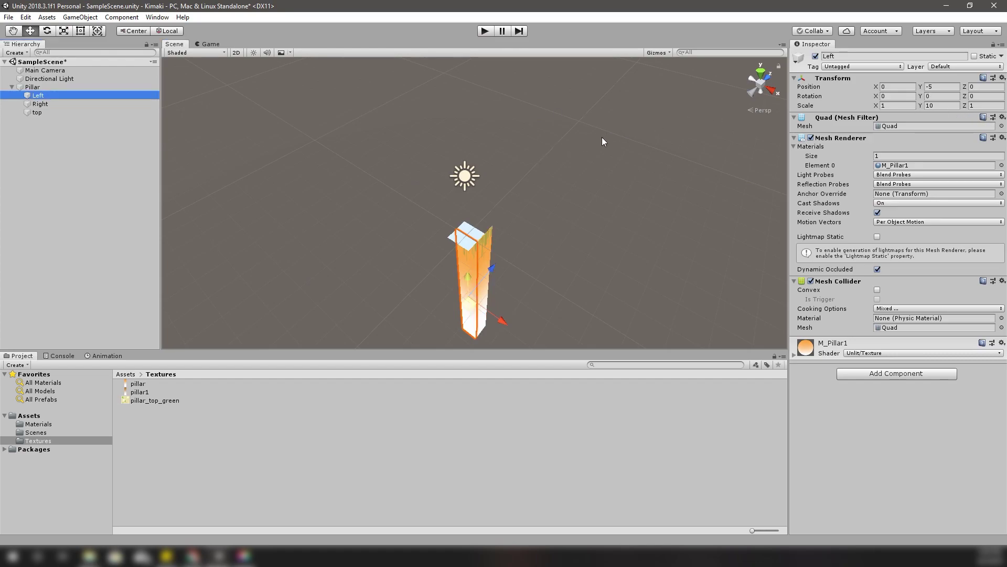
click(46, 105)
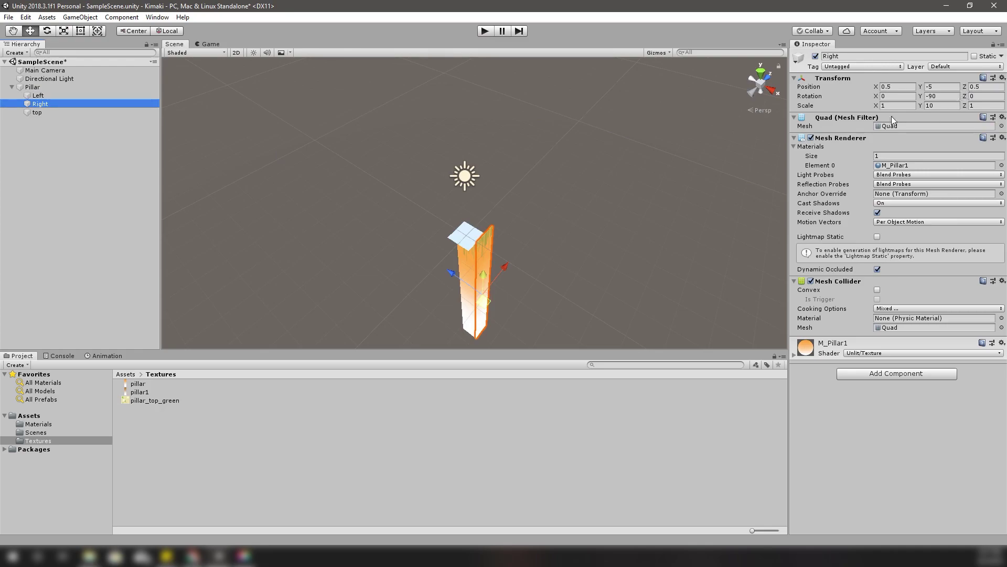
scroll(459, 241, up, 5)
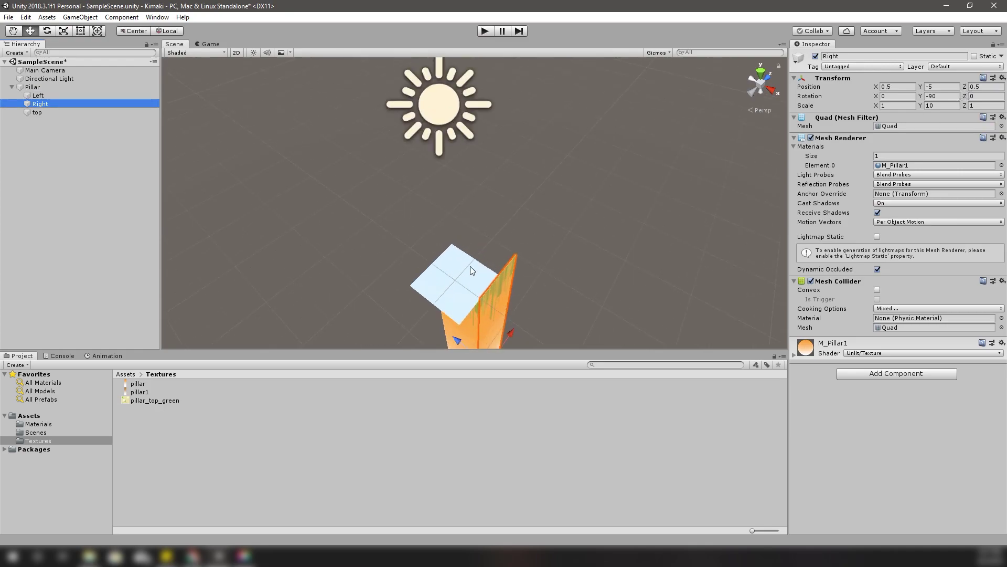
Step: Apply the M_Pillar_top material to the top quad
click(442, 284)
scroll(443, 284, down, 3)
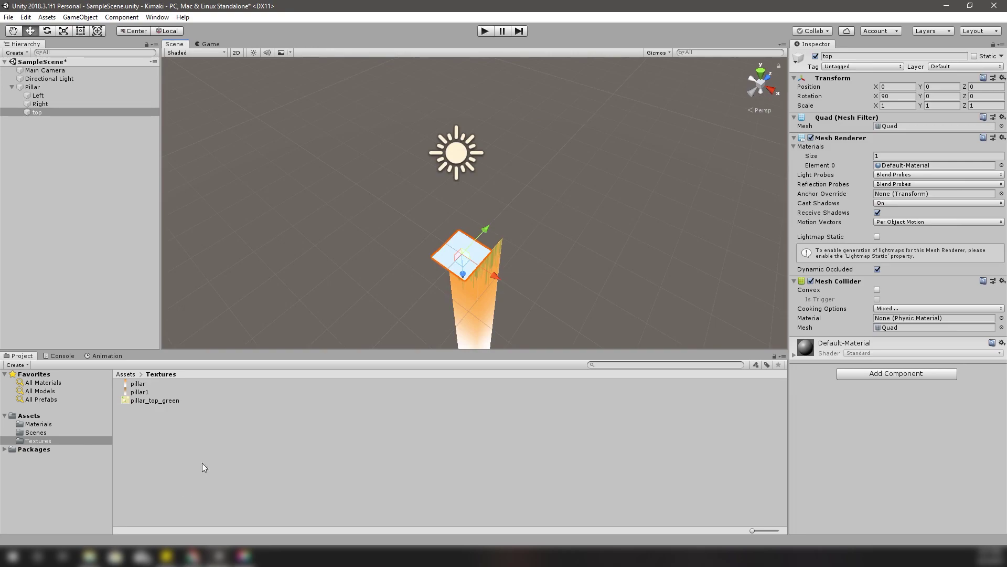
click(49, 425)
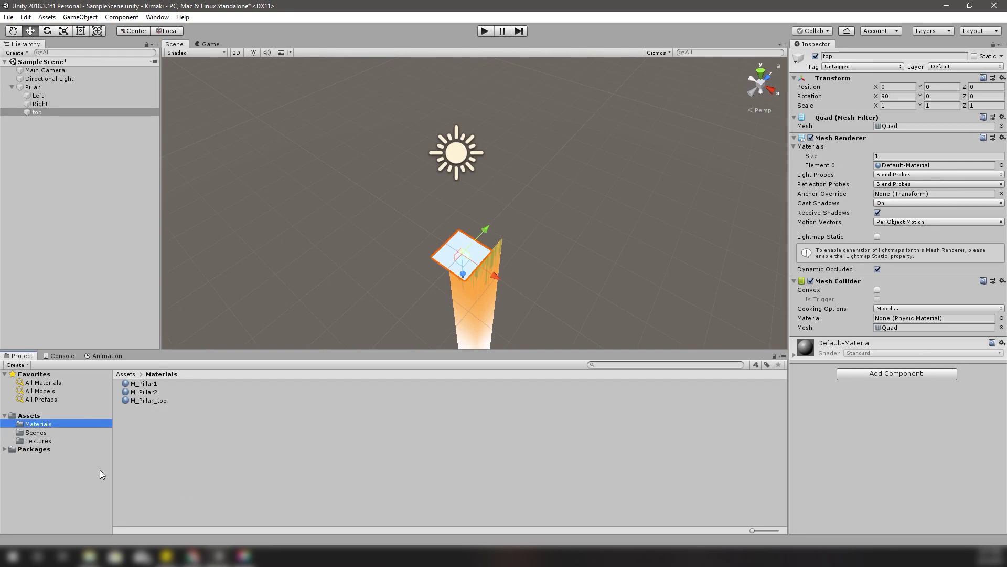
drag(168, 400, 897, 167)
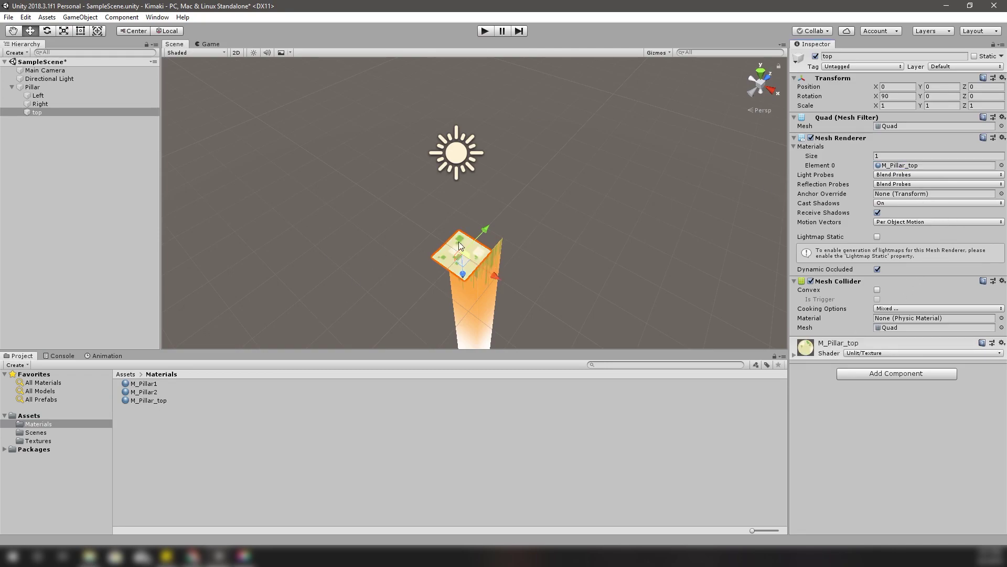
Step: Place the top quad at X 0, Z 0.5 to cap the pillar
drag(470, 262, 476, 243)
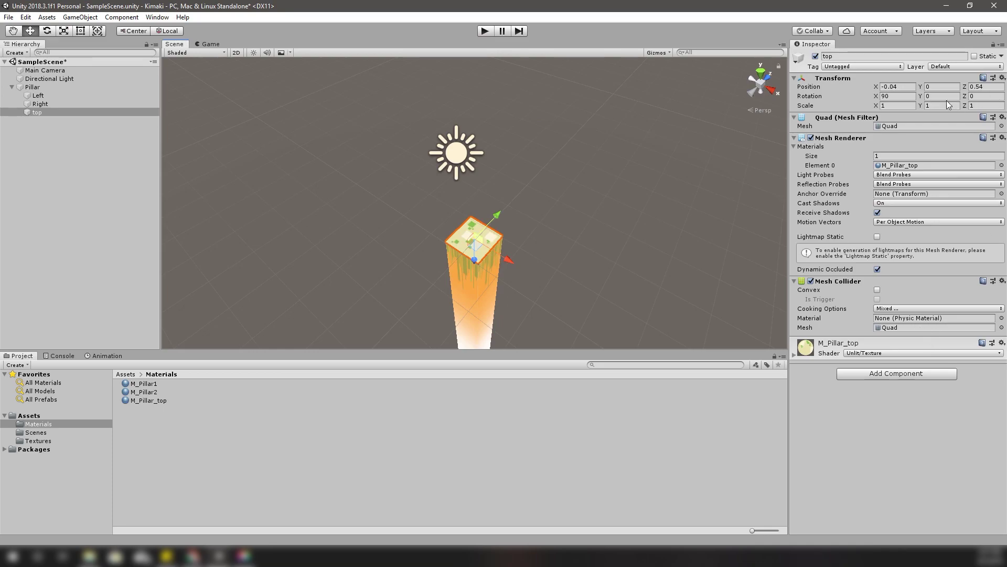
click(906, 86)
text(0)
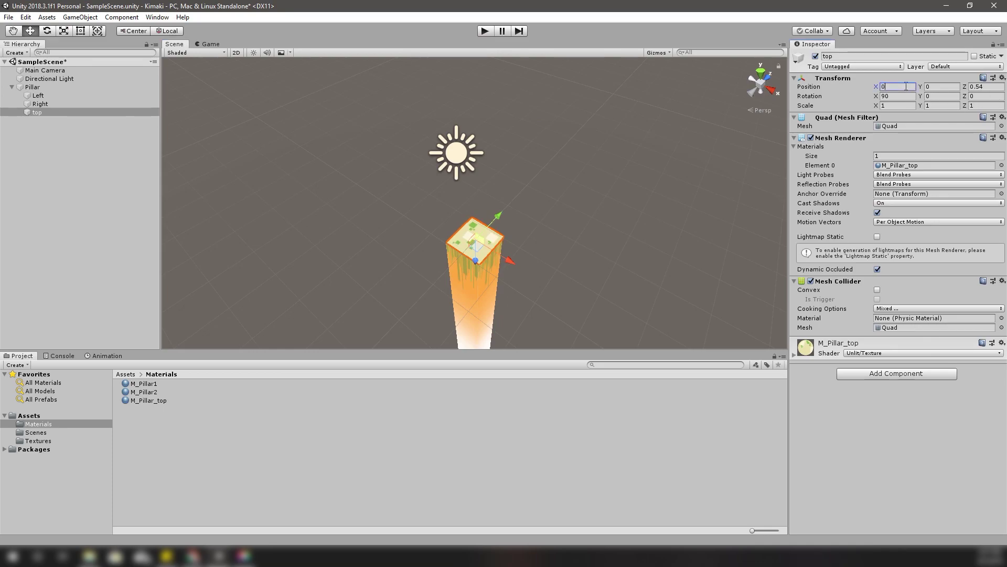
key(Return)
key(Tab)
key(Tab)
text(0.5)
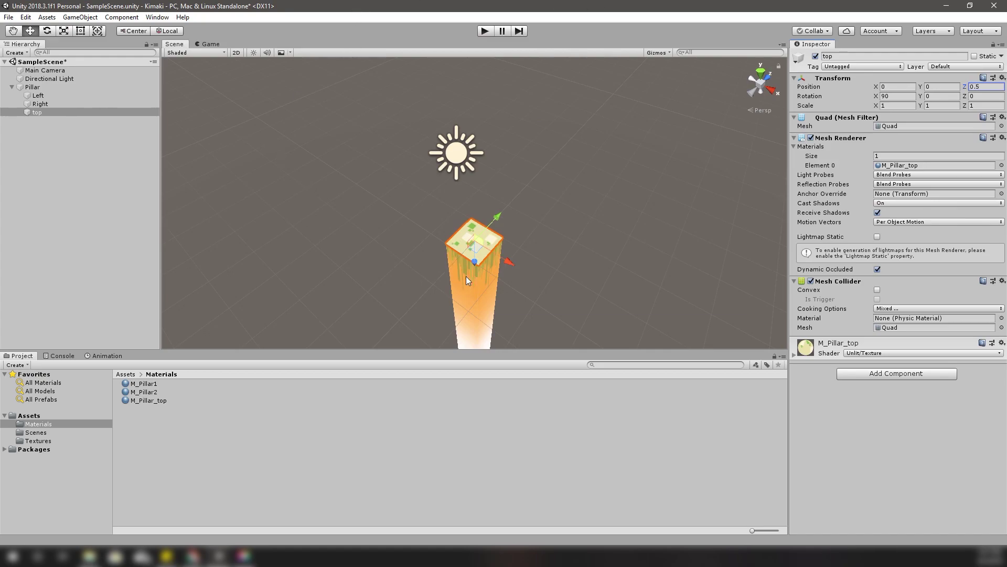
scroll(440, 268, down, 8)
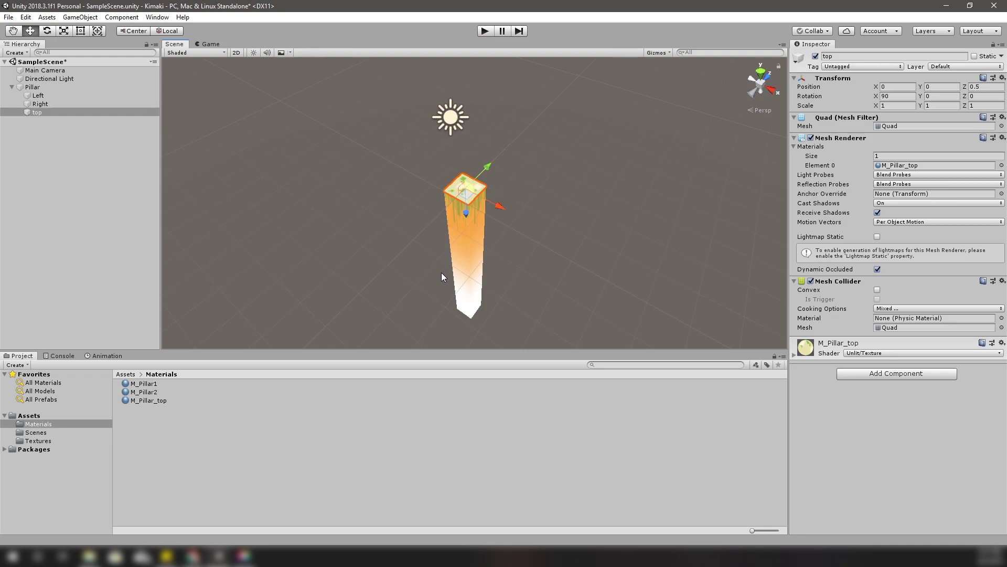
Step: Select Pillar and view the textured pillar through the Game camera
click(56, 88)
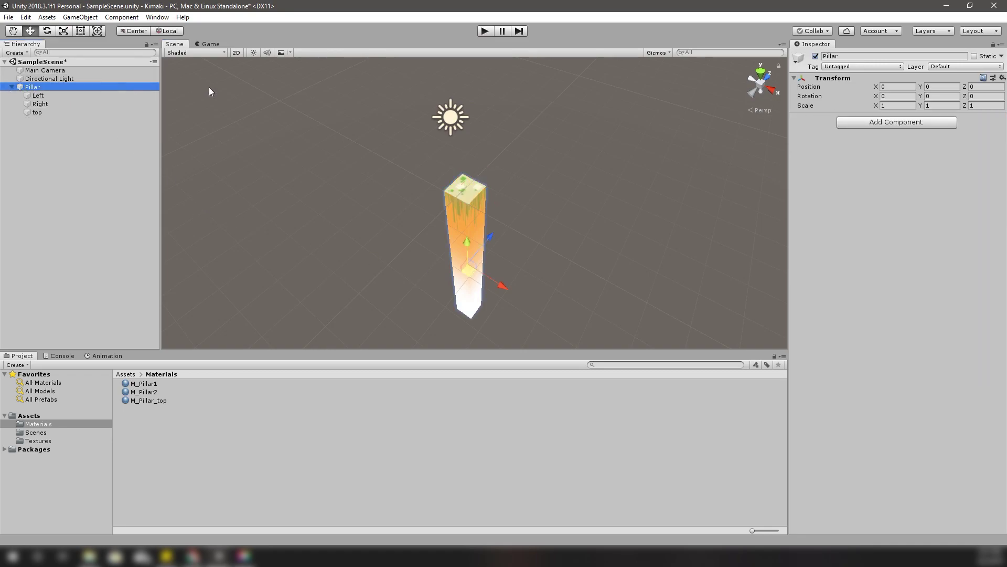
click(210, 45)
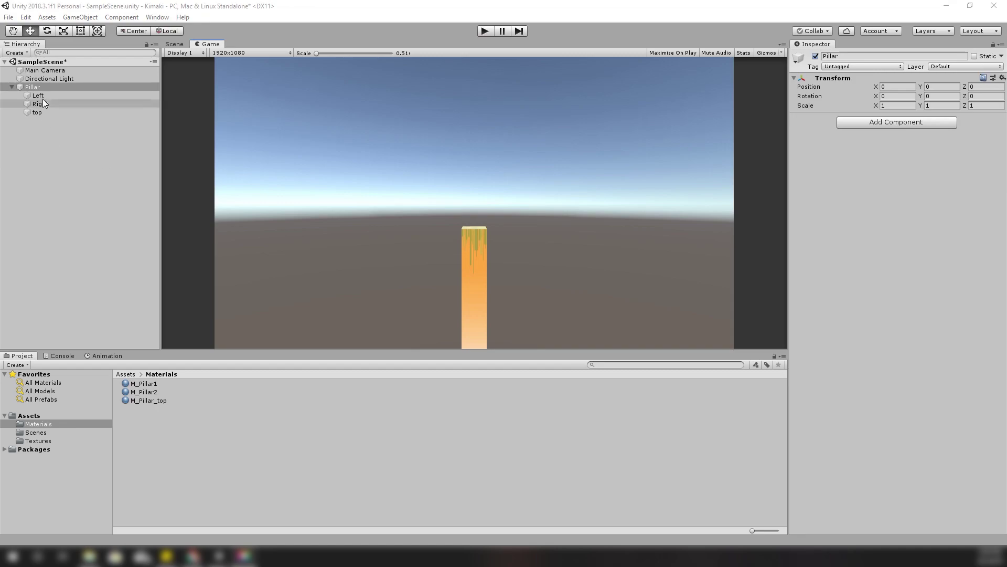
click(42, 71)
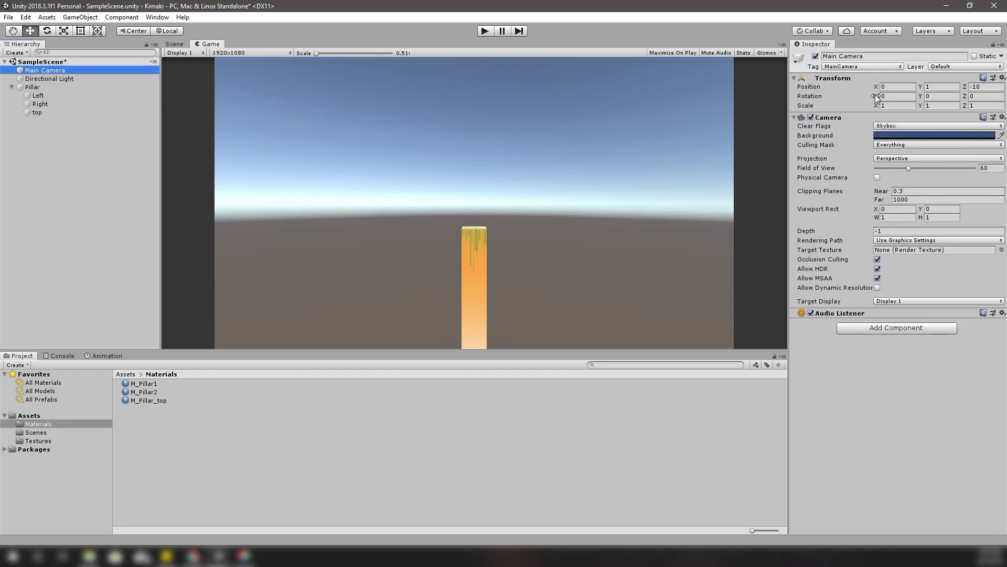
Step: Rotate the Main Camera to X 30 and Y about 5.1 to look down at the pillar
drag(876, 96, 500, 98)
click(907, 96)
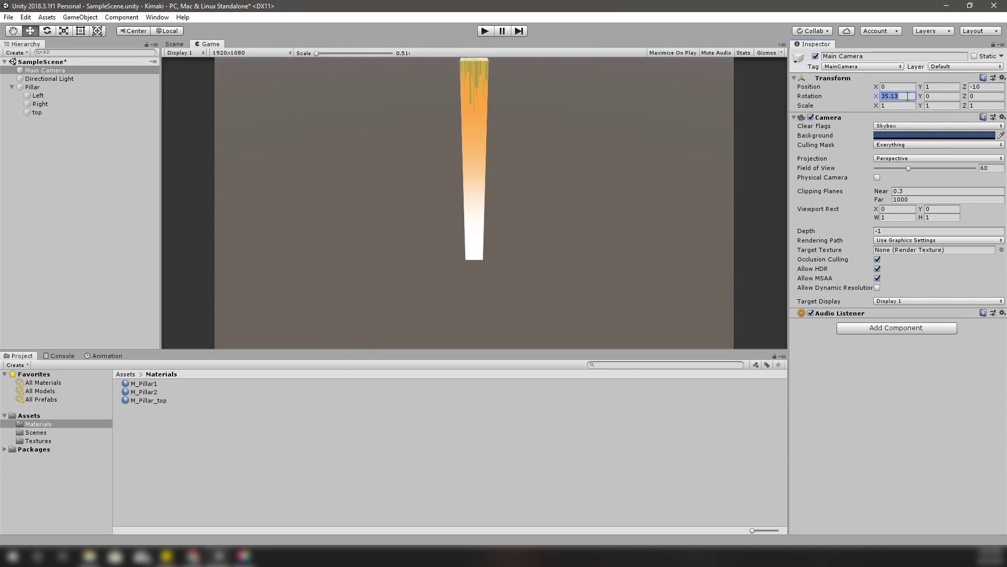
text(30)
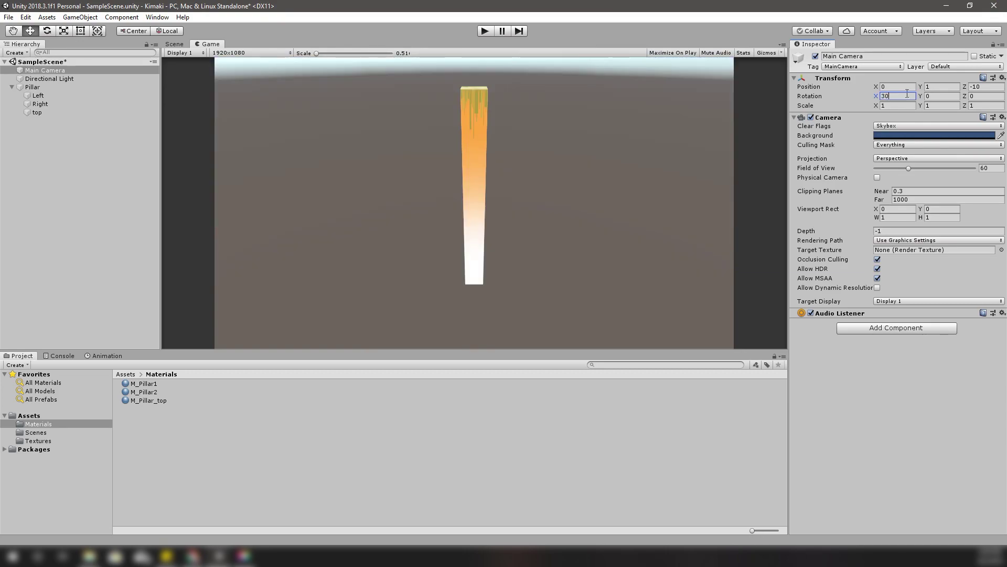
drag(920, 96, 15, 83)
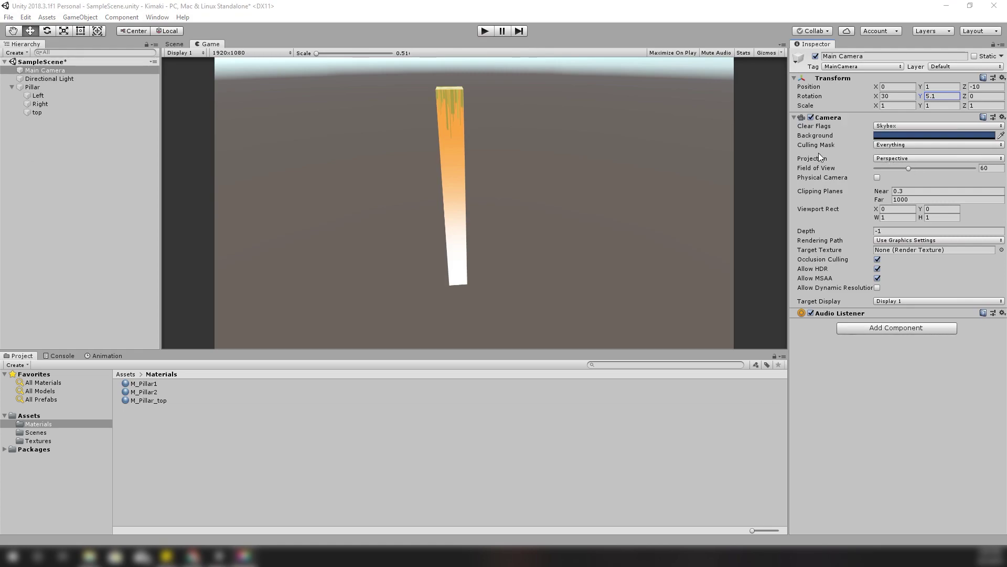
click(914, 158)
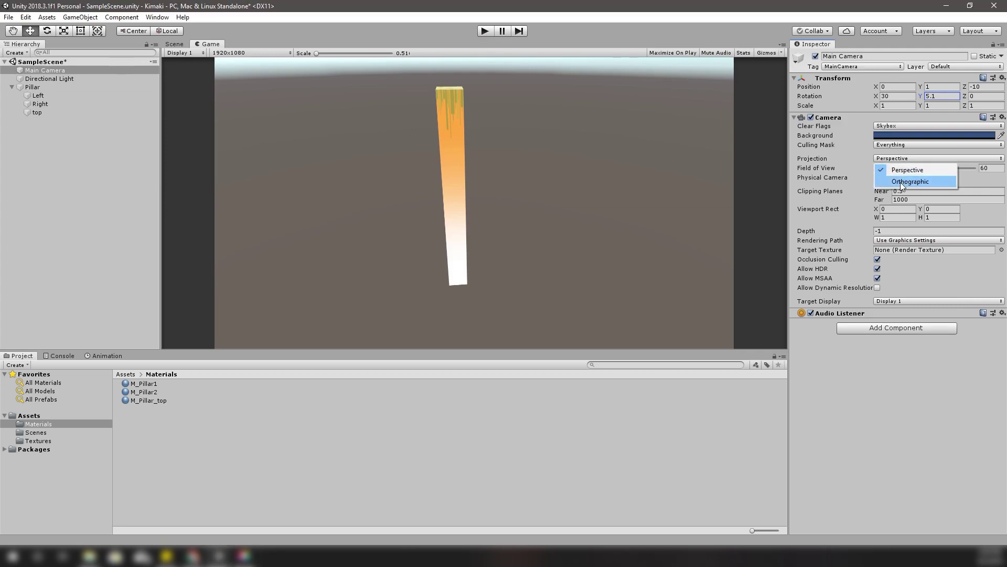
Step: Try Orthographic projection on the camera, then revert to Perspective
click(911, 182)
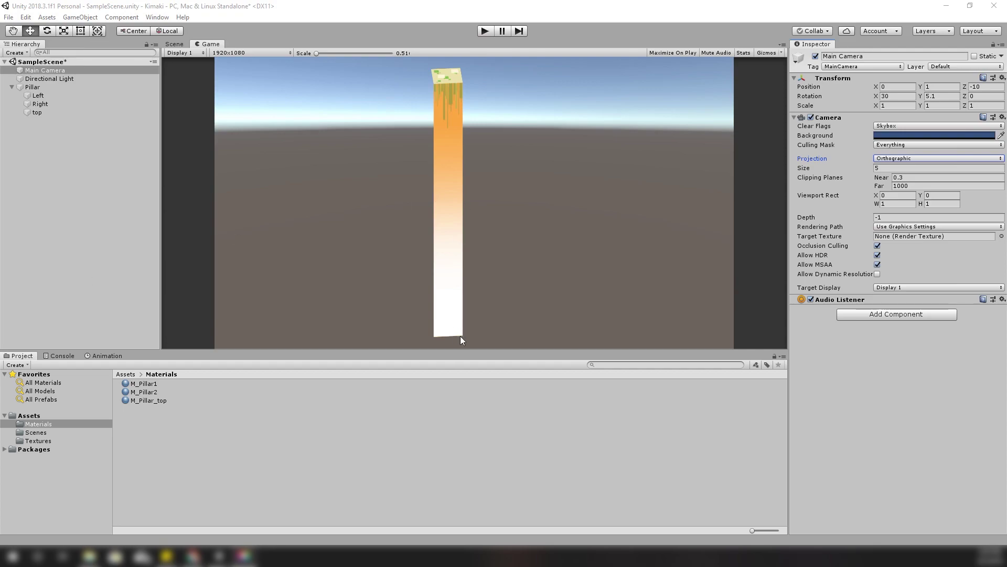
click(907, 158)
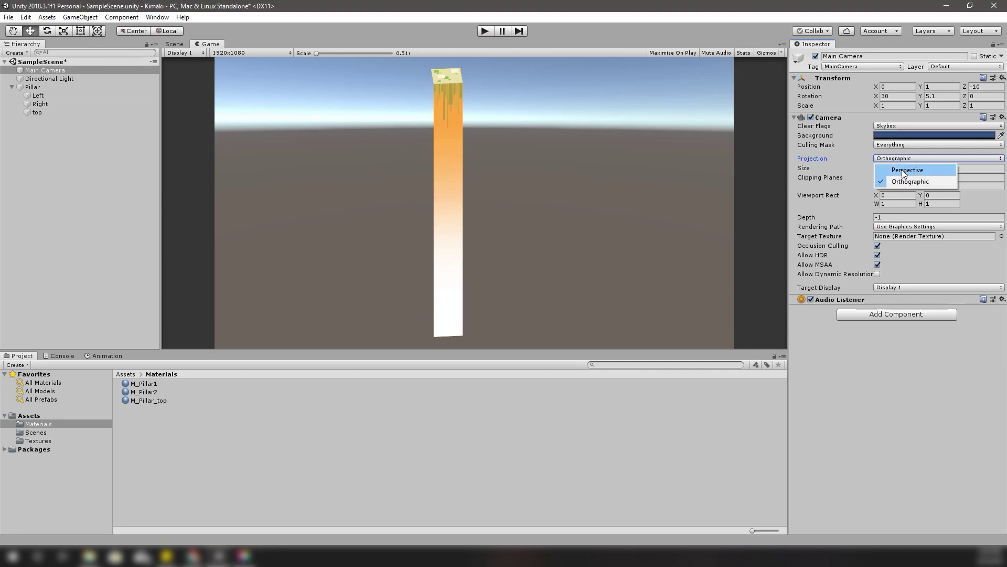
click(895, 168)
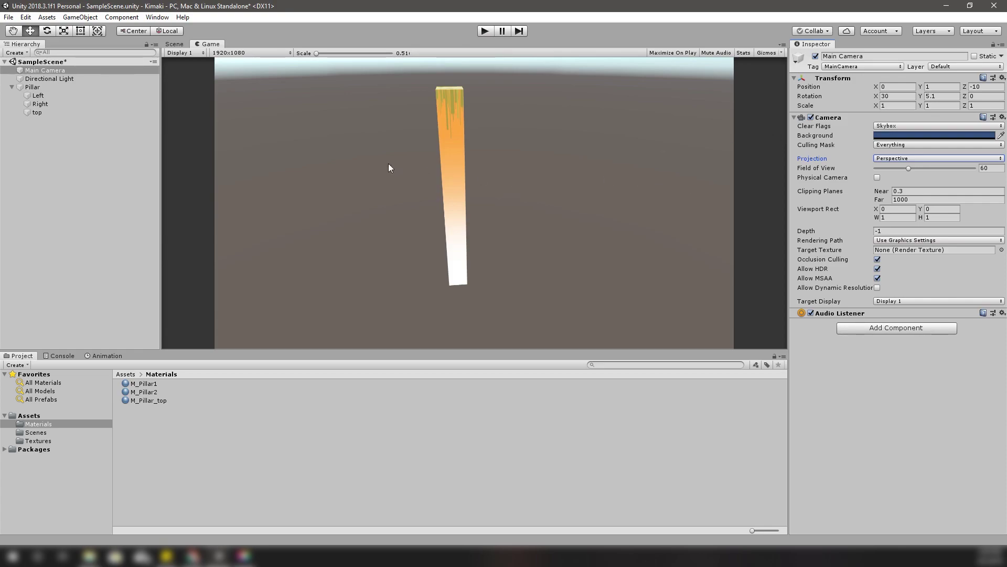
Step: Dock the Game view beside the Scene view and move the framed Main Camera back slightly
click(174, 44)
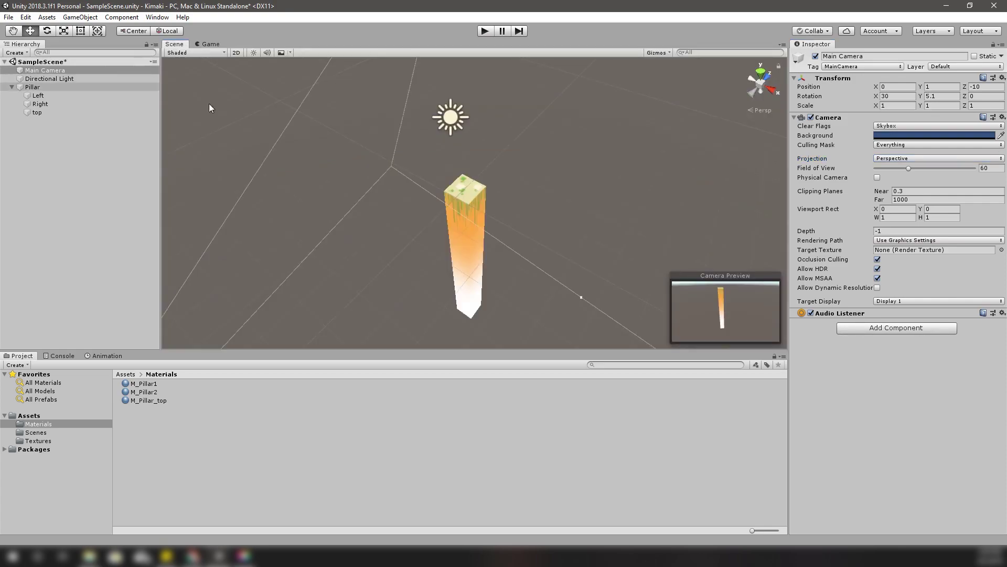
drag(211, 44, 750, 179)
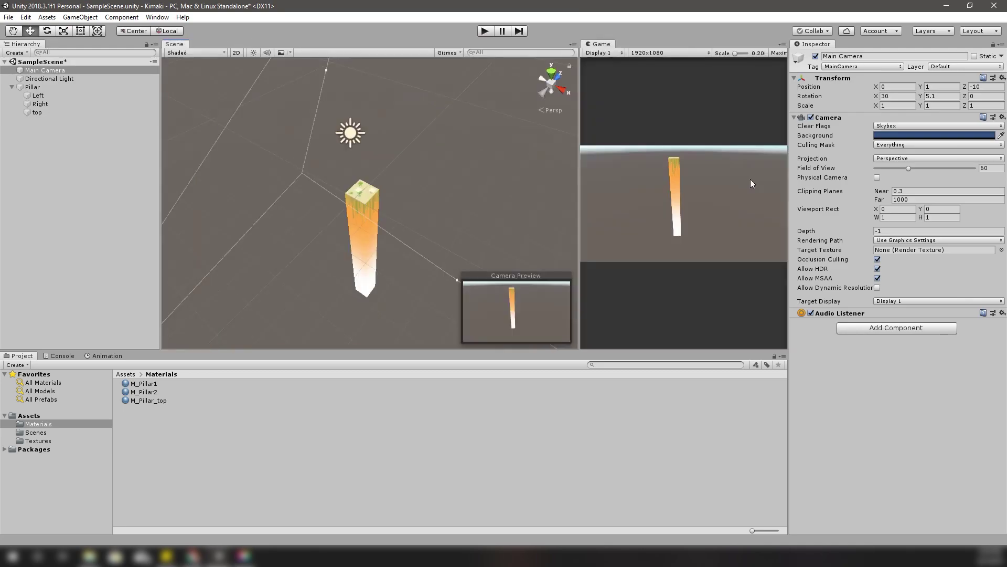
click(59, 72)
key(f)
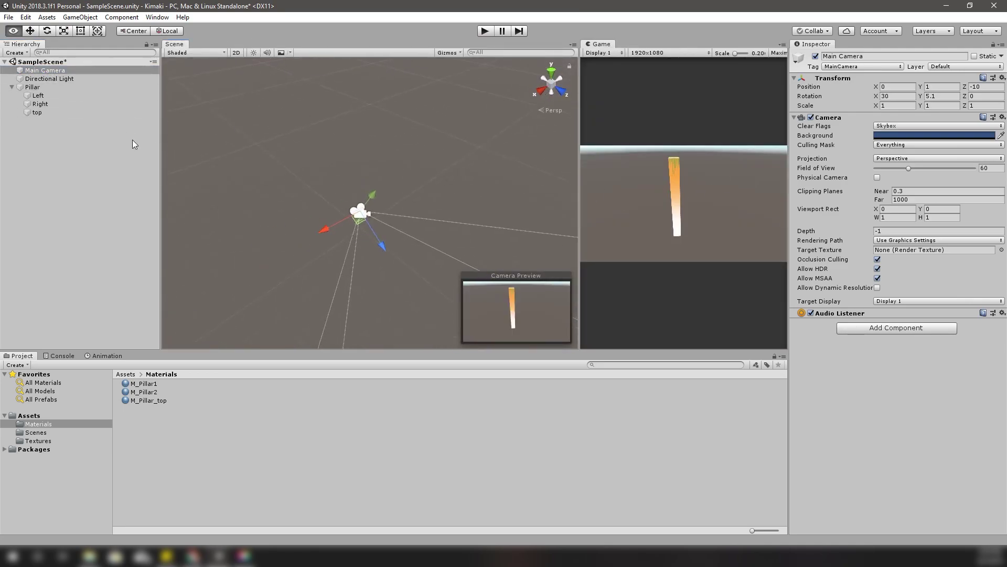
alt+drag(435, 166, 366, 227)
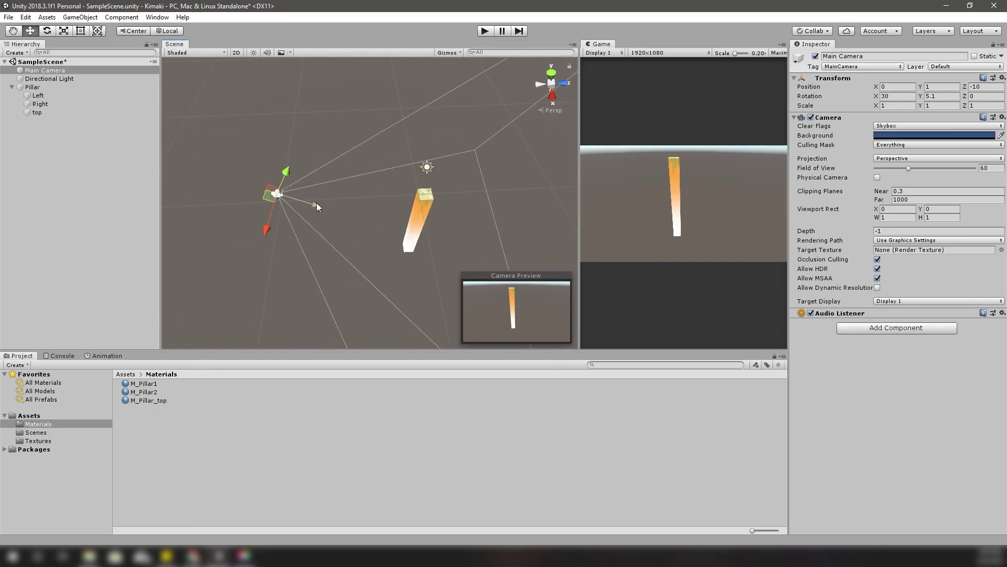
mouse_move(317, 203)
mouse_down()
mouse_move(140, 187)
mouse_move(89, 169)
mouse_move(317, 196)
mouse_up()
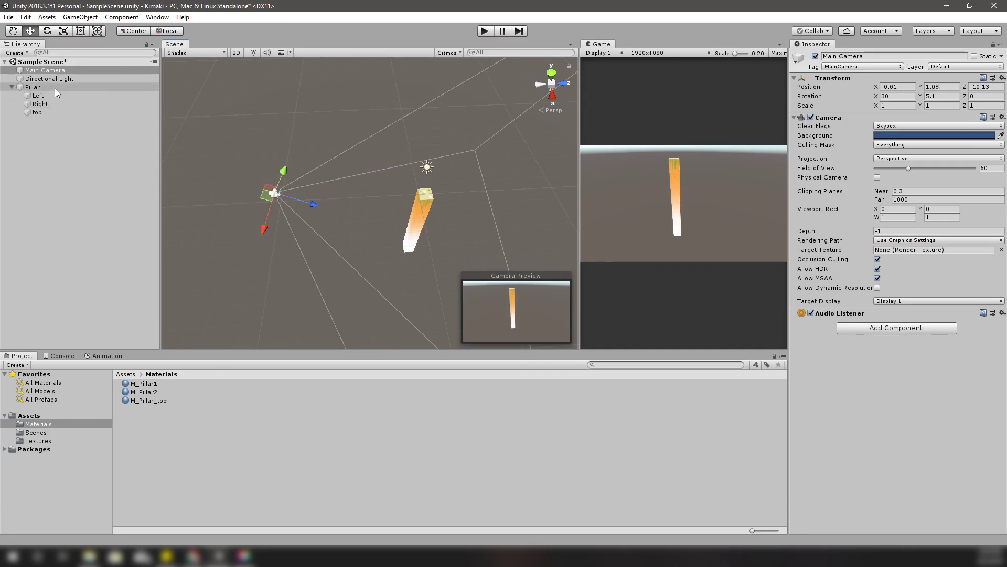
Step: Set the Main Camera's projection to Orthographic
click(895, 158)
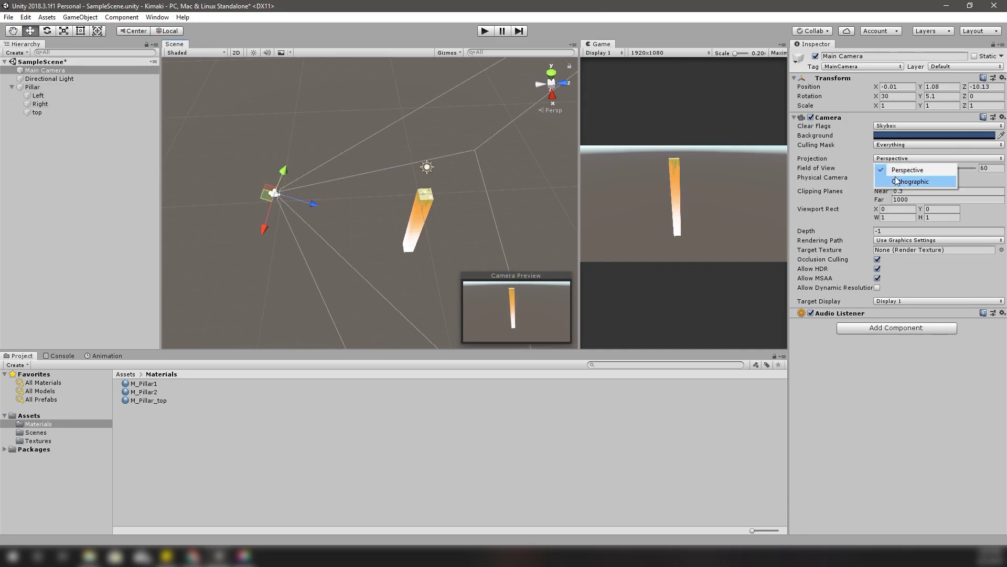
click(897, 181)
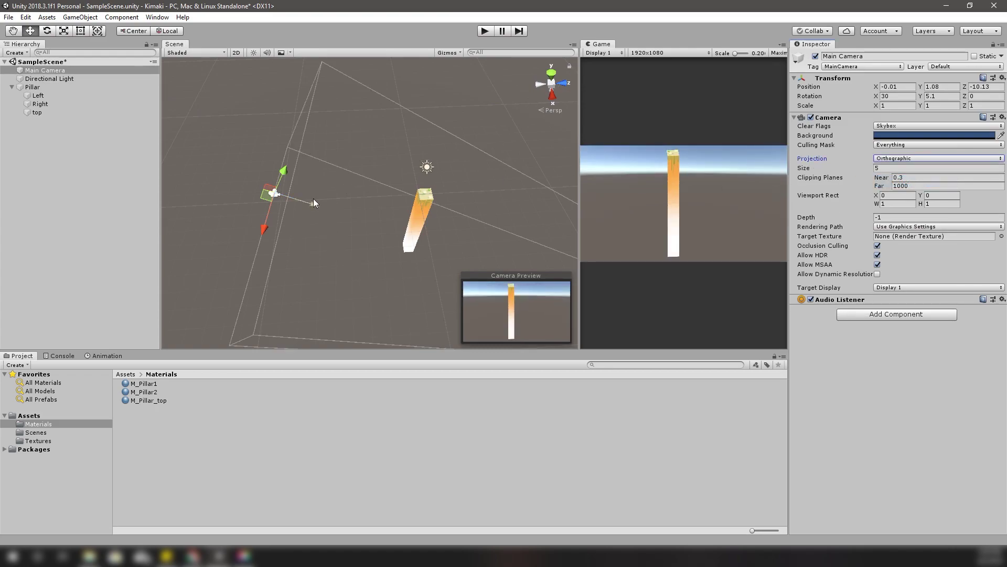
drag(313, 202, 350, 206)
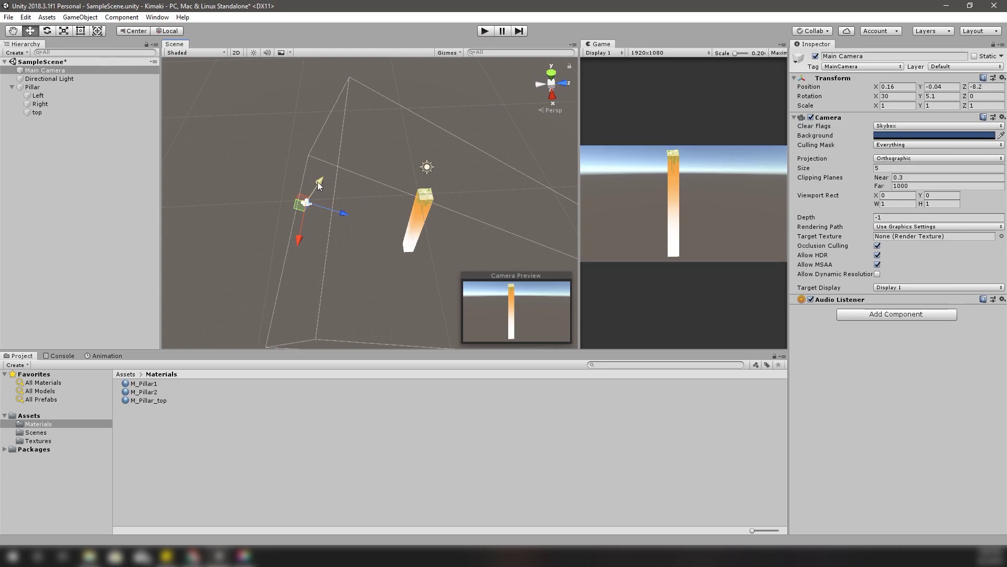
Step: Rotate the Main Camera to Y 45, move it to X -2.95, Z -2.24, and re-dock the Game view
drag(321, 181, 341, 147)
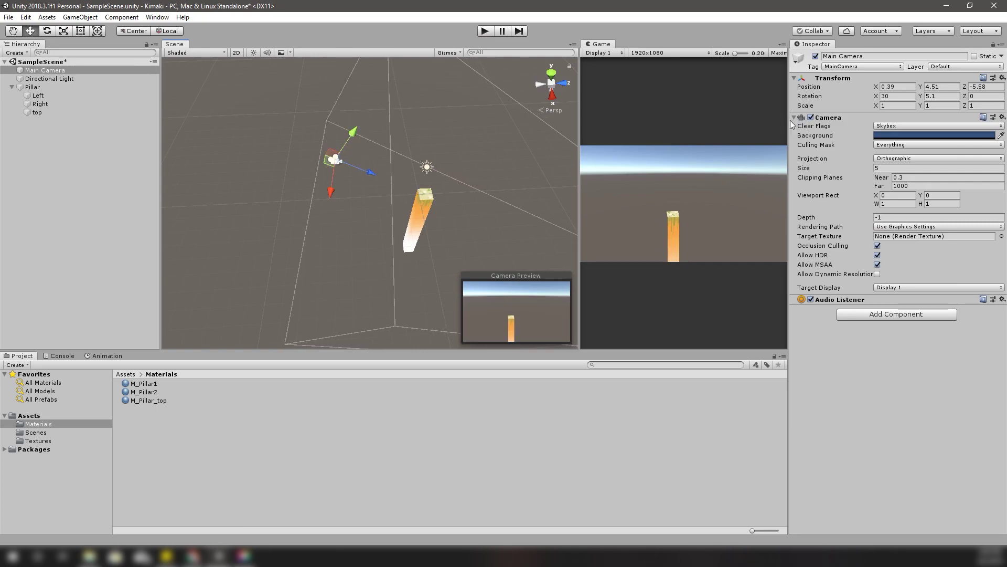
drag(921, 95, 611, 193)
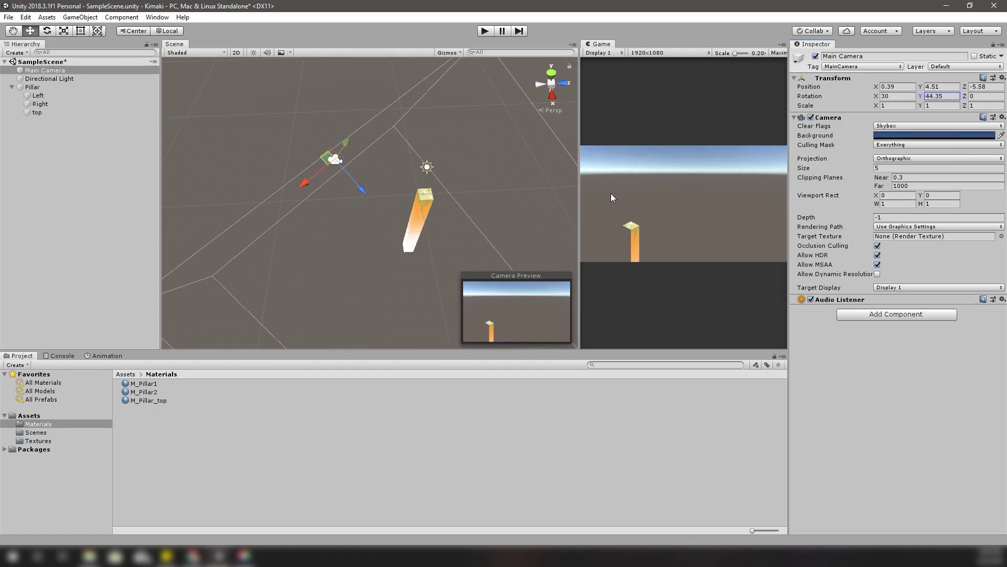
click(950, 96)
text(45)
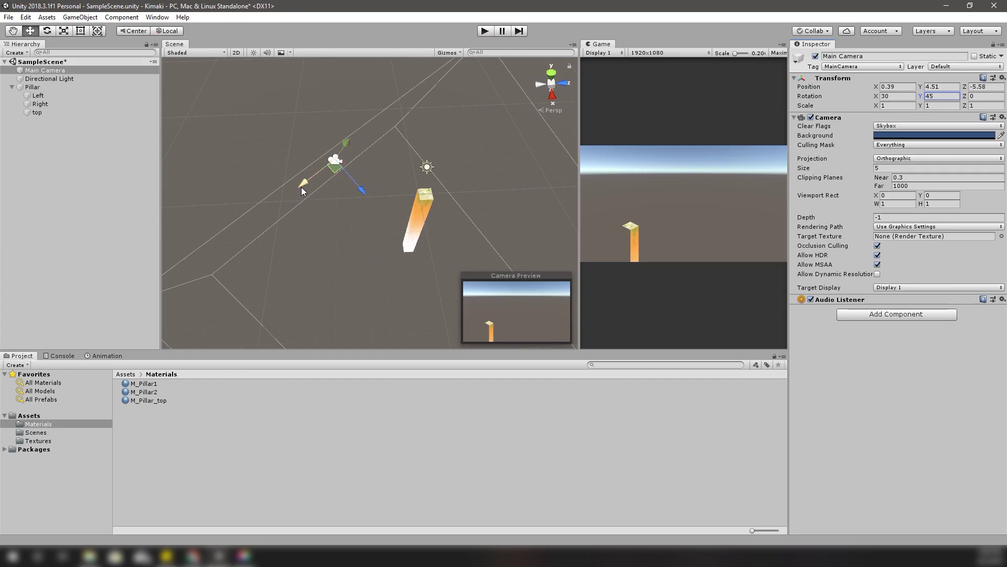
drag(301, 186, 364, 148)
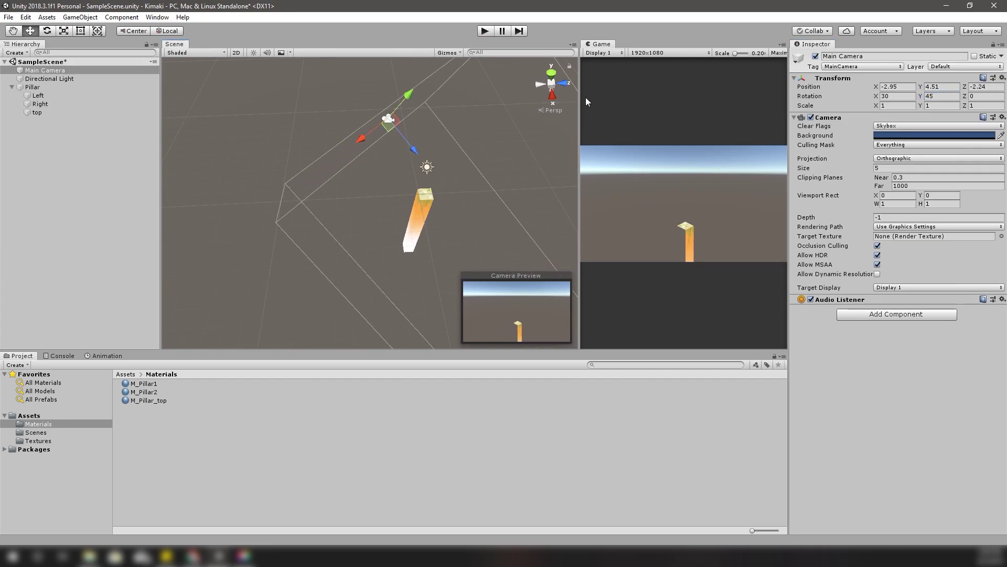
drag(603, 44, 370, 54)
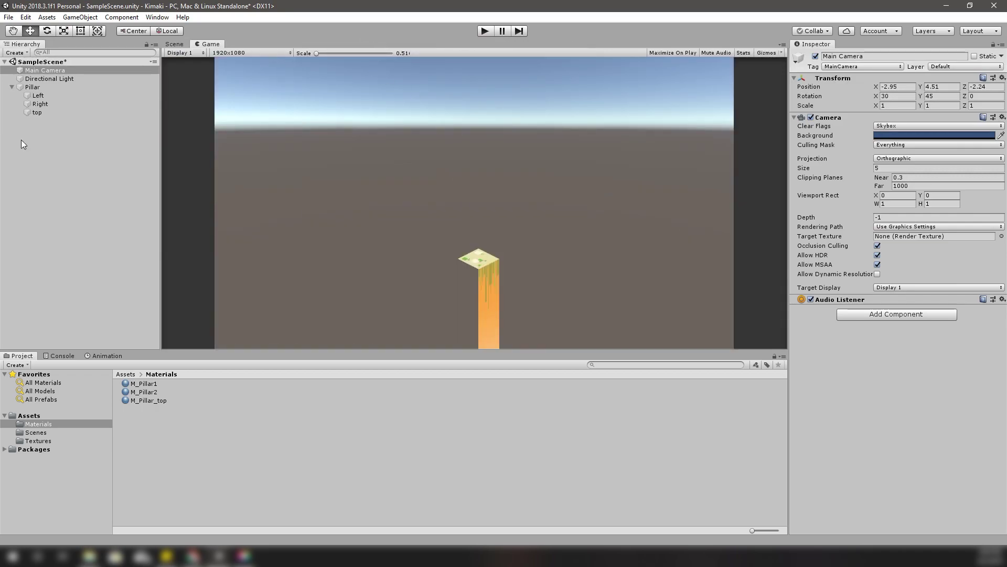
Step: Inspect the Left and Right quads' transforms, ending in the Scene view with Right selected
click(45, 98)
click(44, 104)
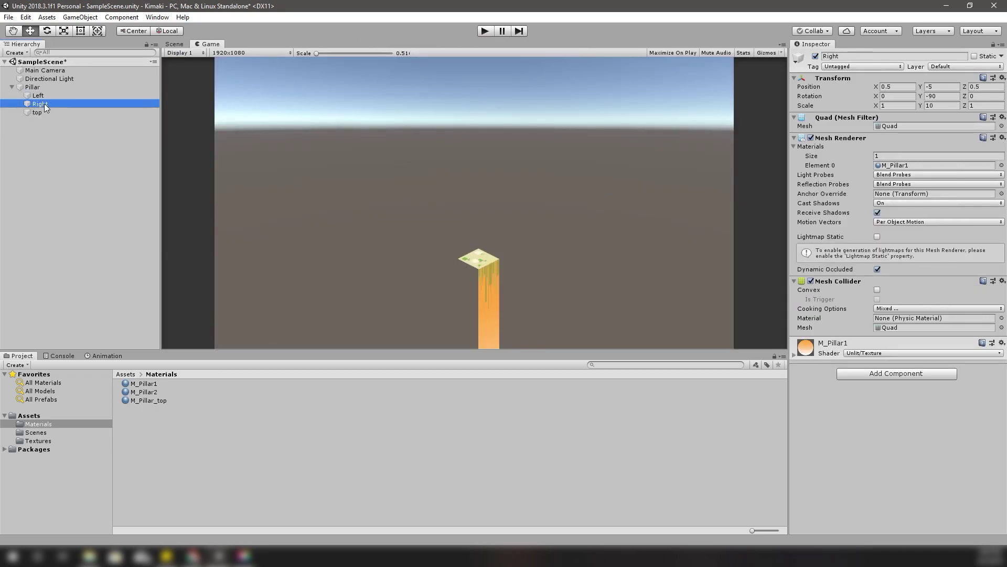
click(179, 45)
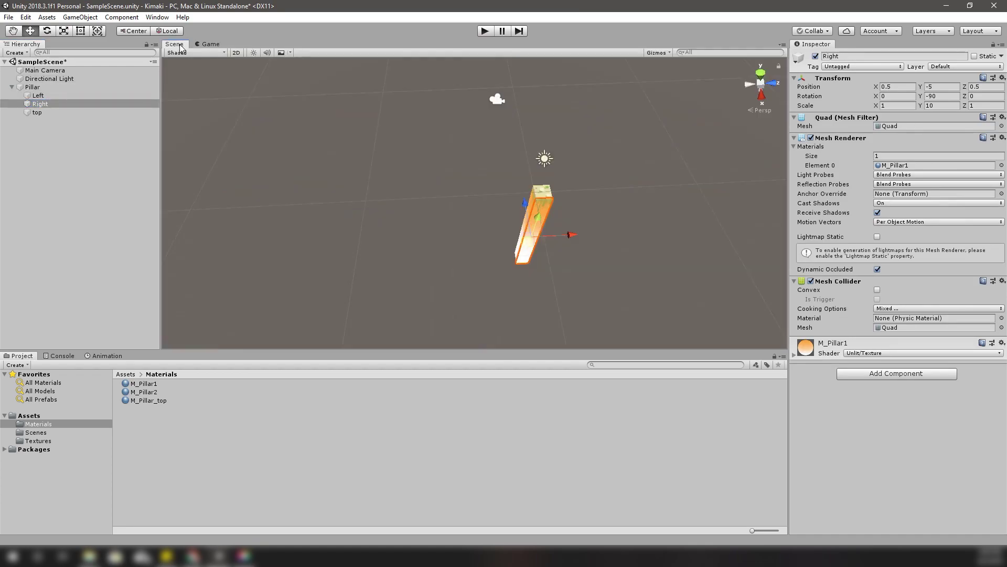
click(208, 44)
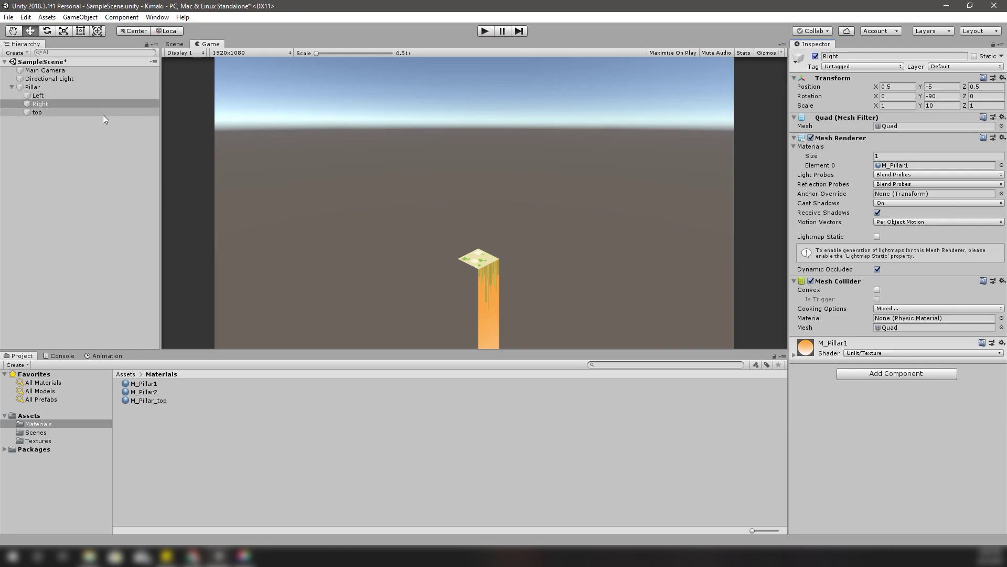
click(43, 97)
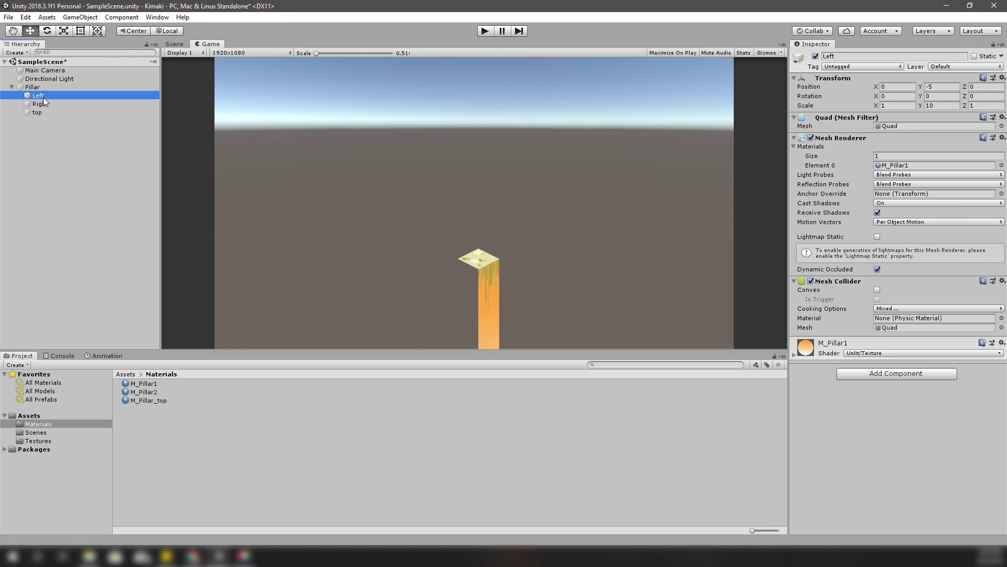
click(45, 105)
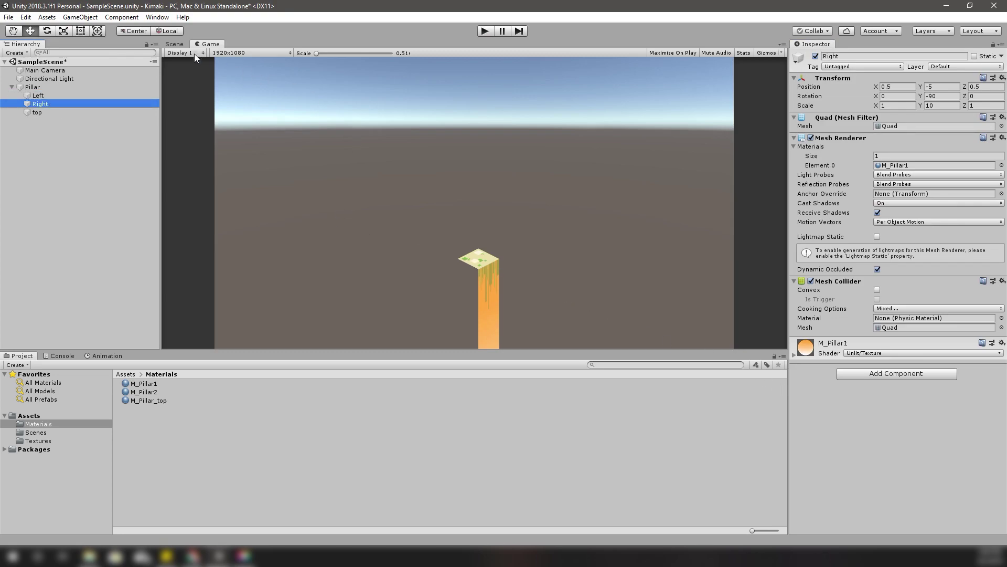
click(174, 44)
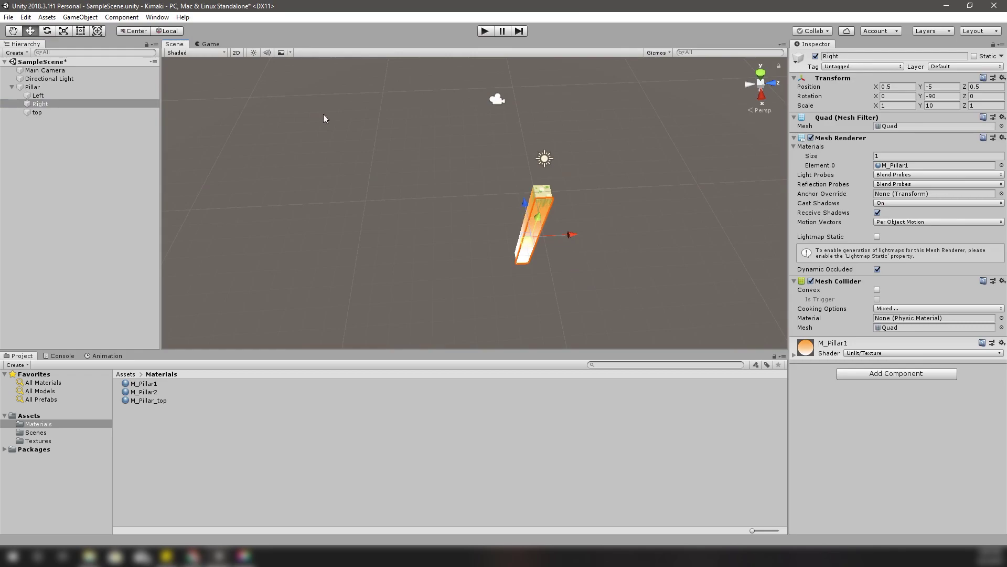
Step: Move the Right quad to Position X -0.5
alt+drag(367, 131, 605, 198)
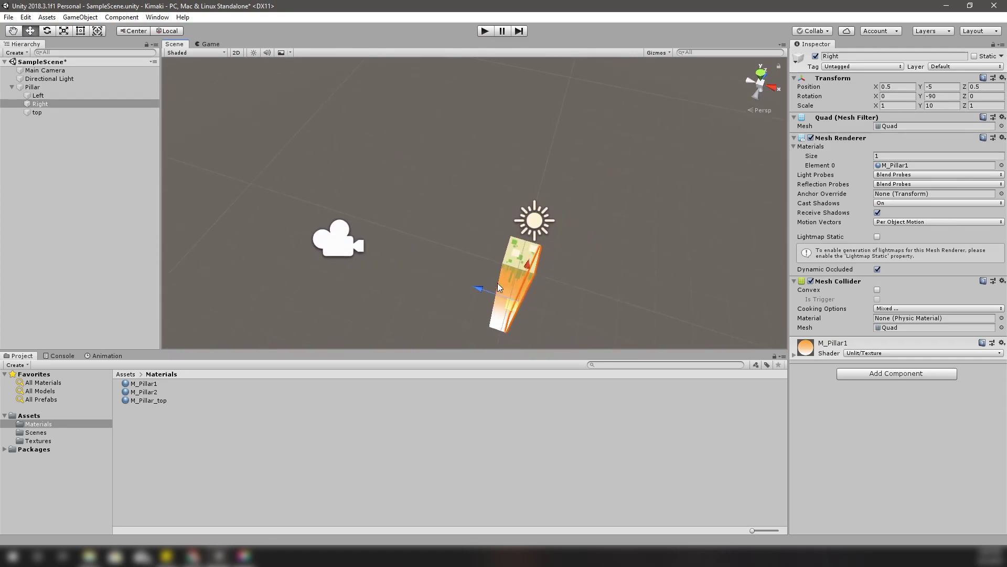
drag(478, 289, 455, 285)
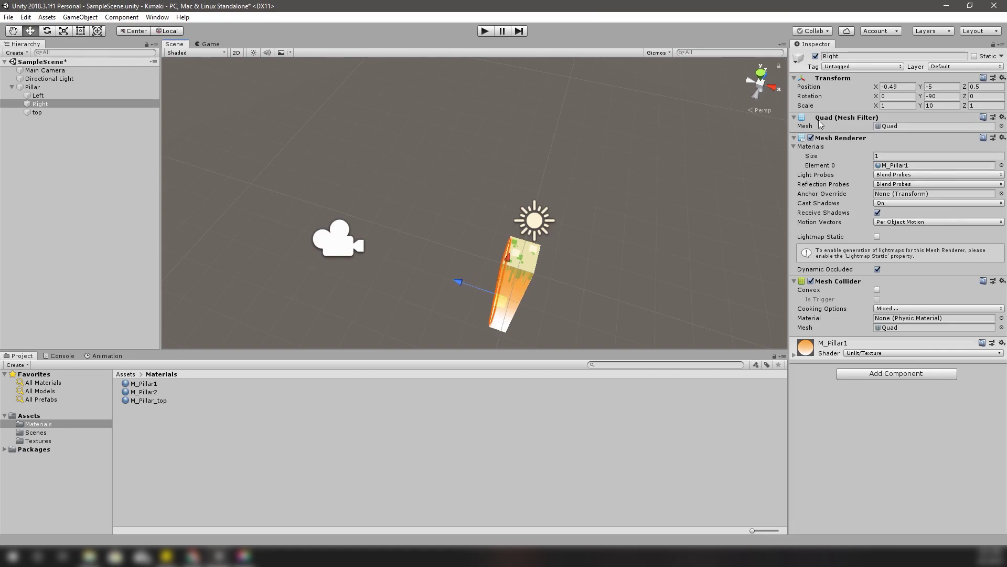
click(906, 87)
text(-0.5)
key(Return)
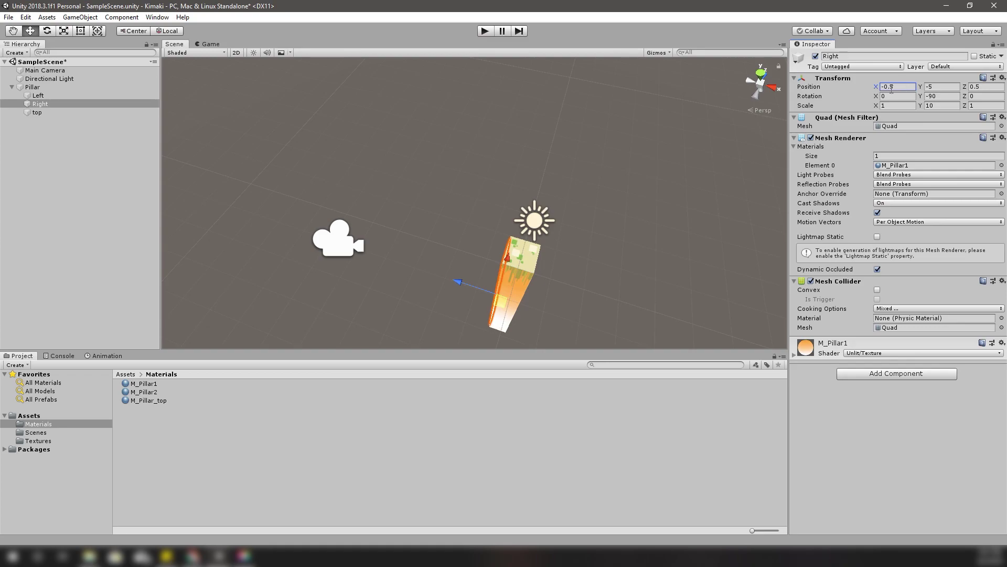
Step: Rotate the Right quad to Y 90 and check the fuller pillar in the Game view
alt+drag(511, 206, 703, 150)
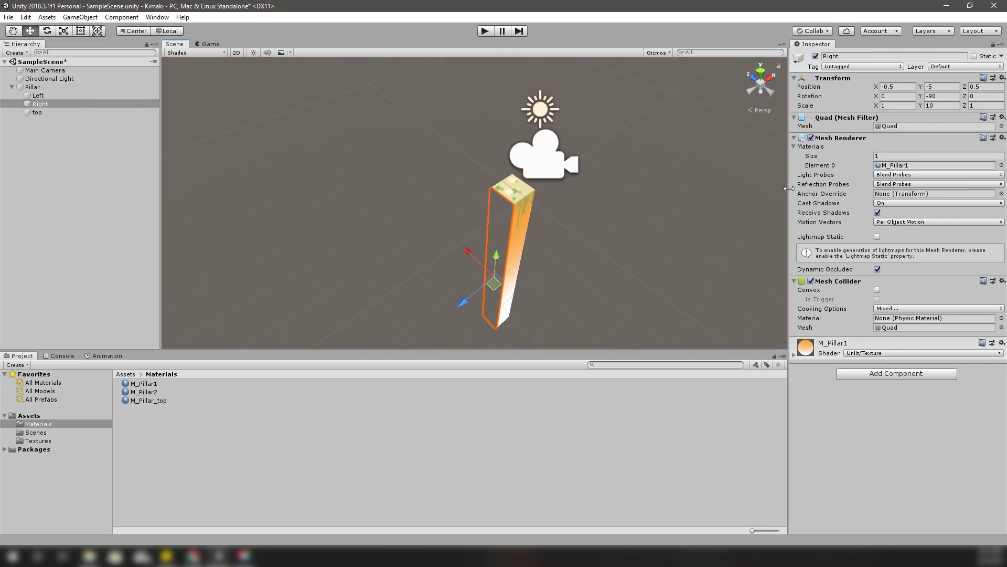
click(940, 96)
drag(920, 96, 314, 205)
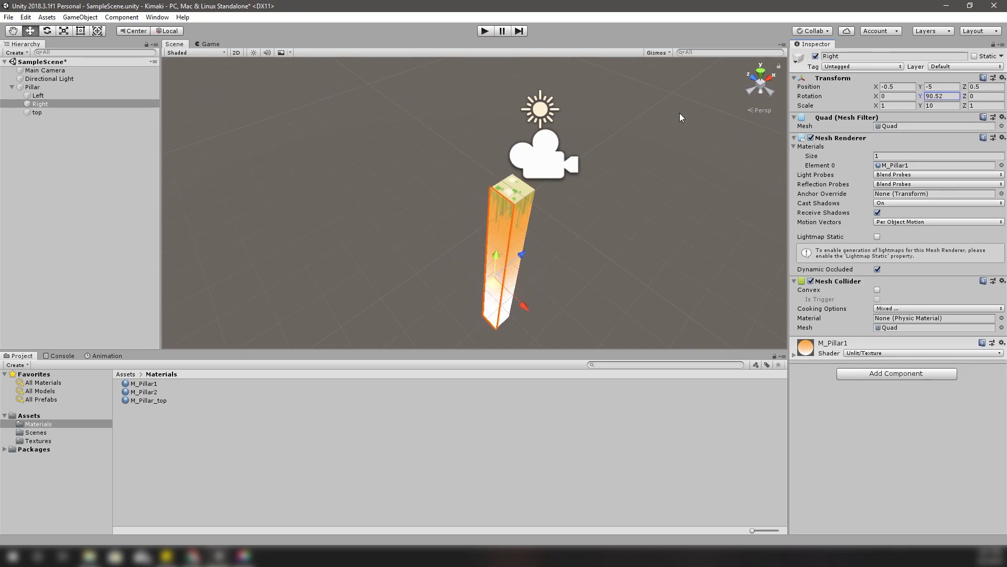
click(947, 97)
text(90)
click(209, 44)
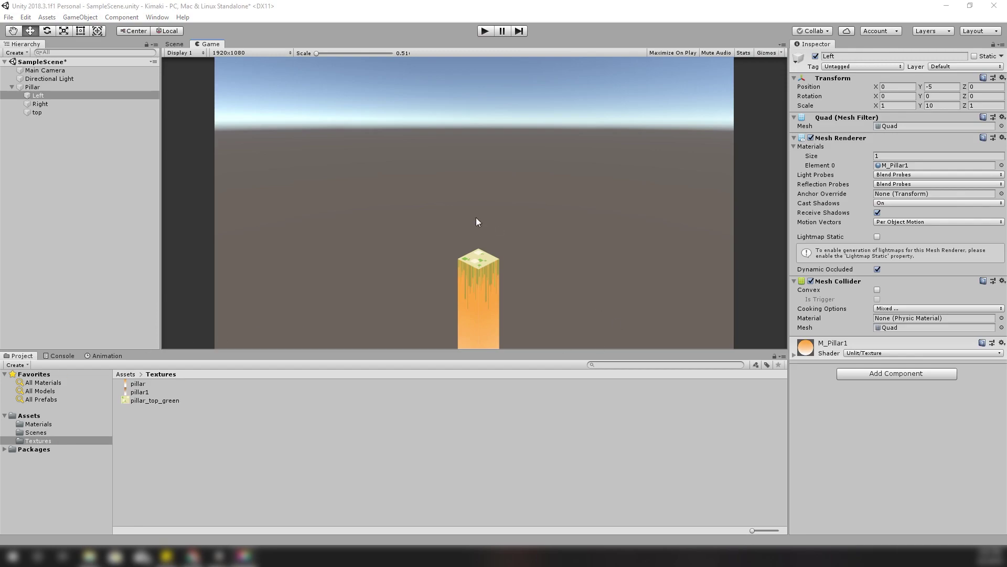
Step: Rename the Left quad to R and the Right quad to L
click(42, 95)
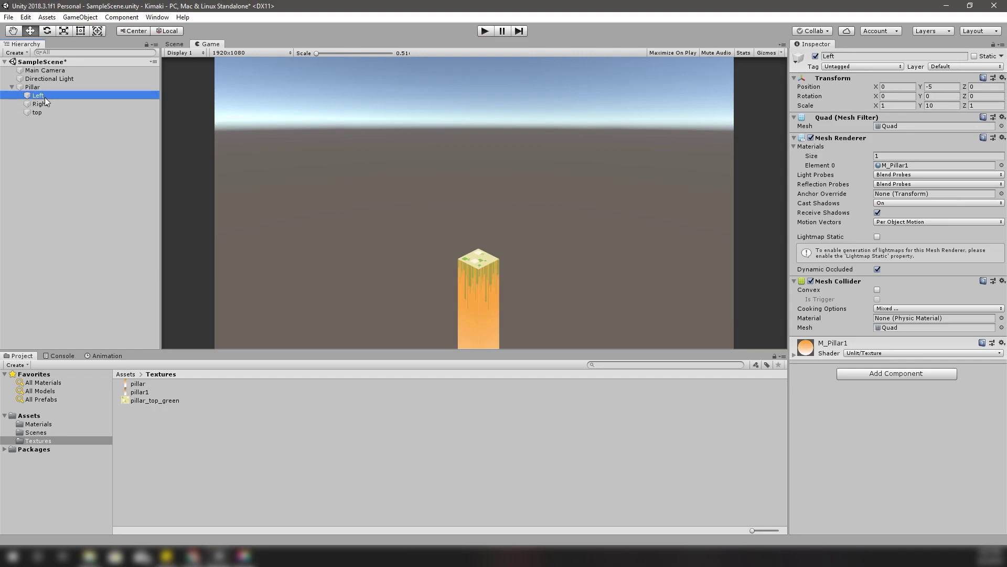
click(178, 43)
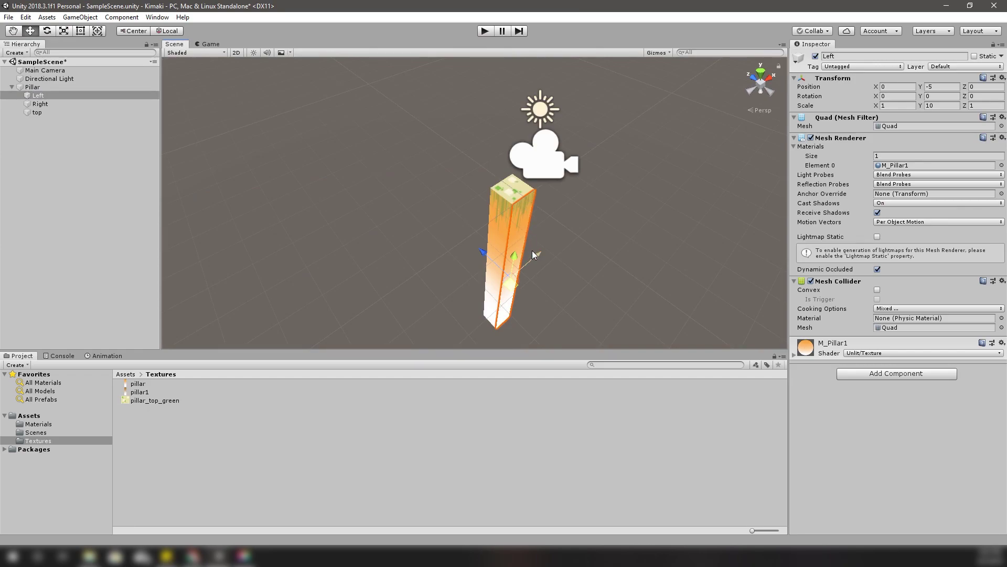
click(87, 92)
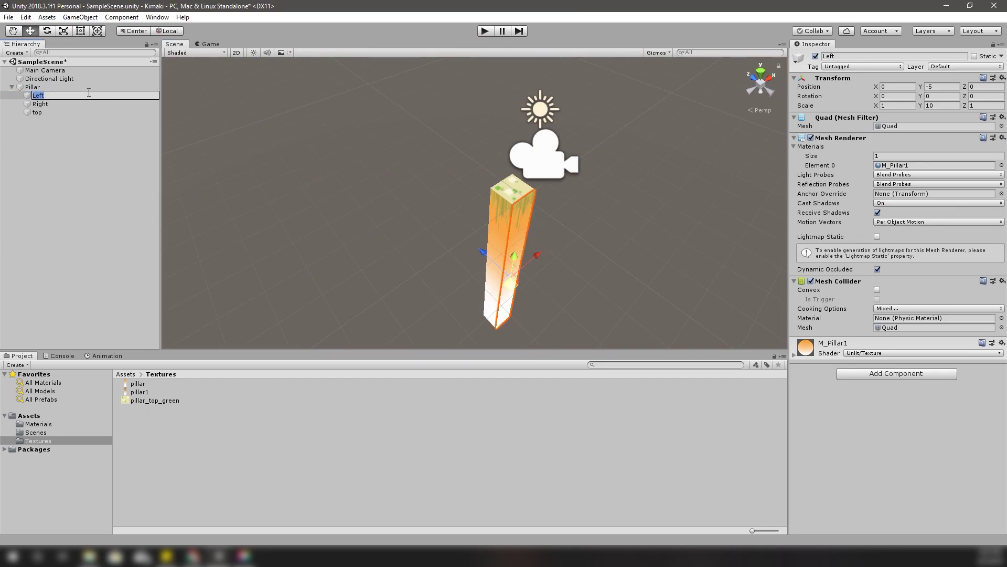
text(R)
key(Return)
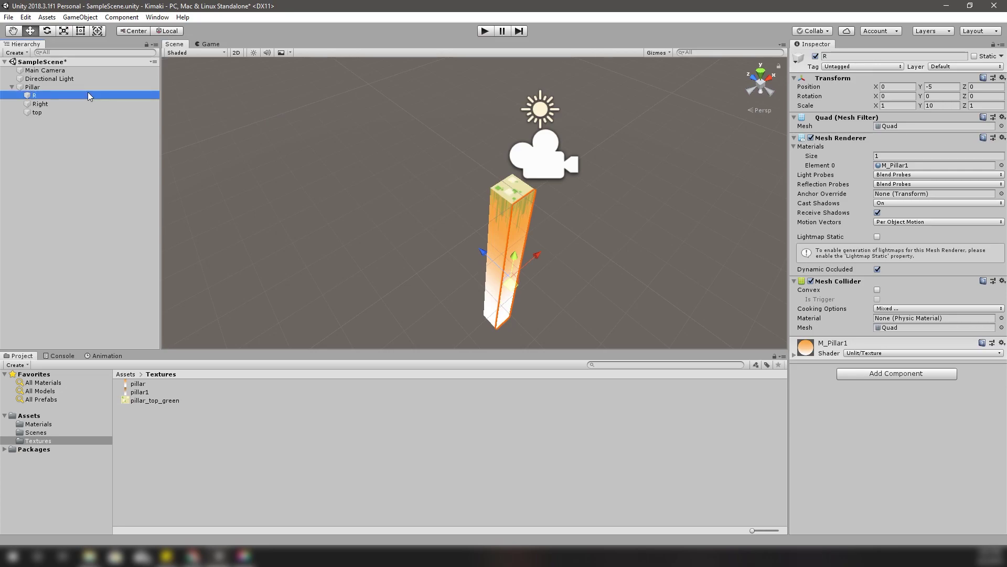
key(Down)
key(F2)
text(L)
key(Return)
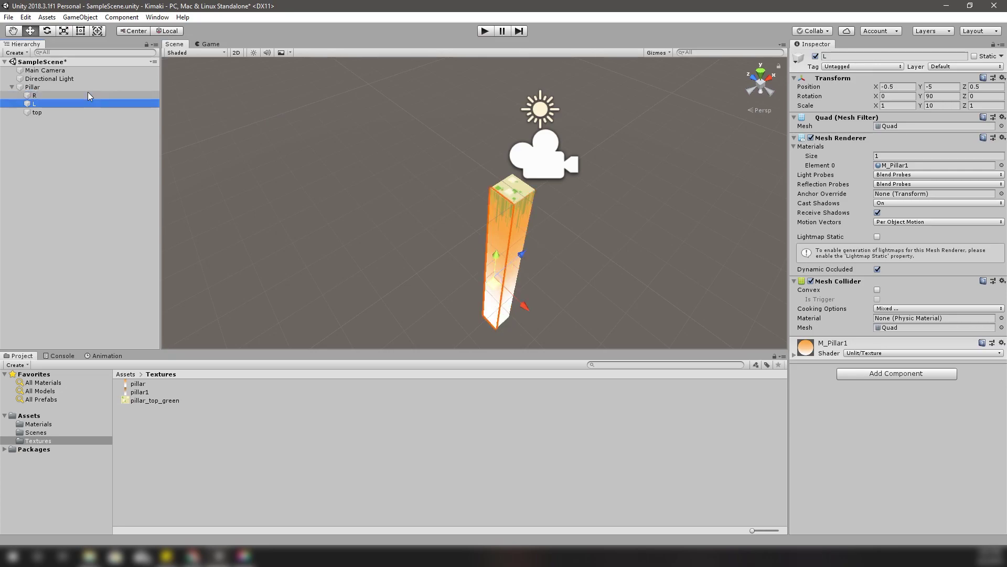
Step: Assign the M_Pillar2 material to R's Element 0 slot and view the Game view
click(87, 95)
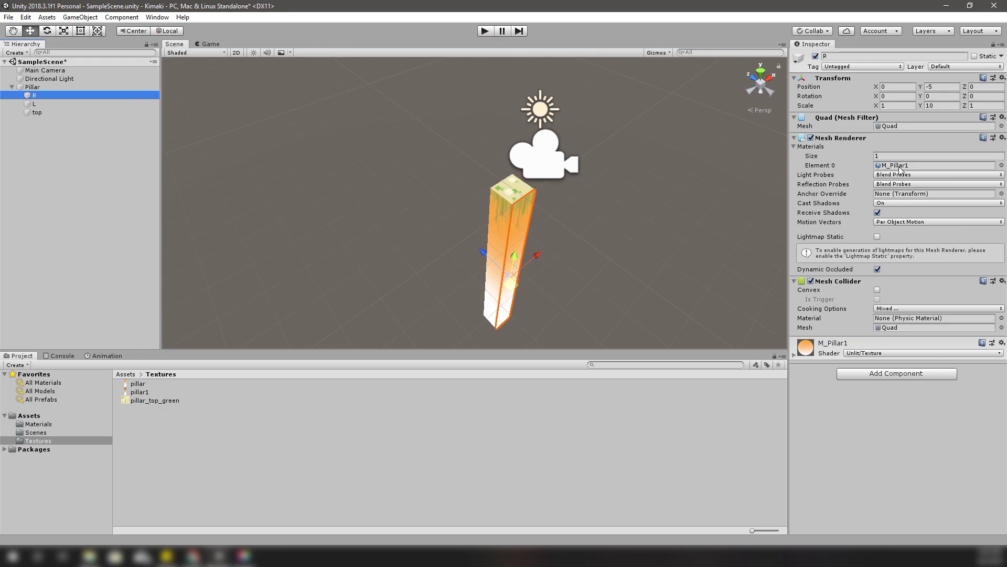
click(39, 424)
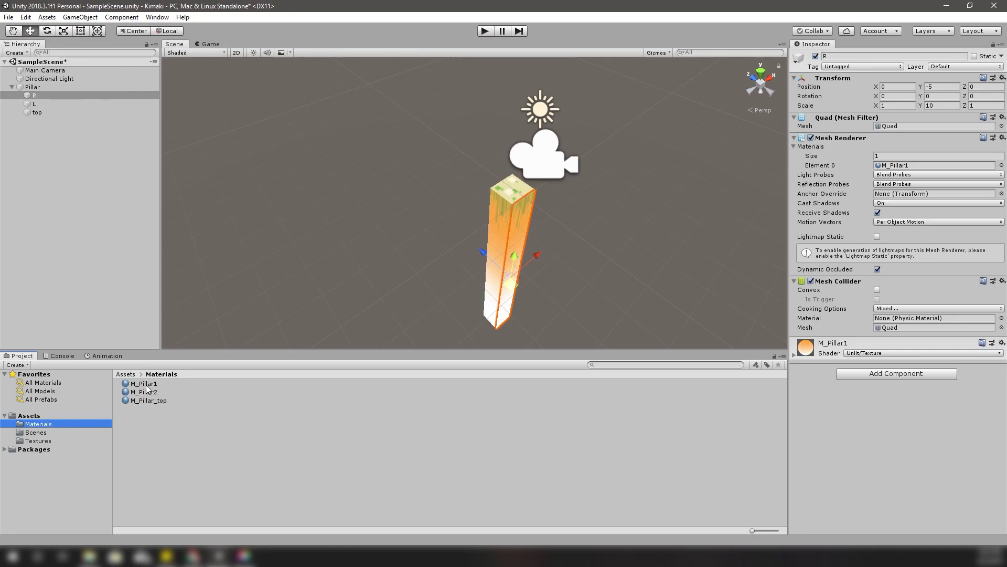
drag(145, 392, 903, 169)
click(211, 45)
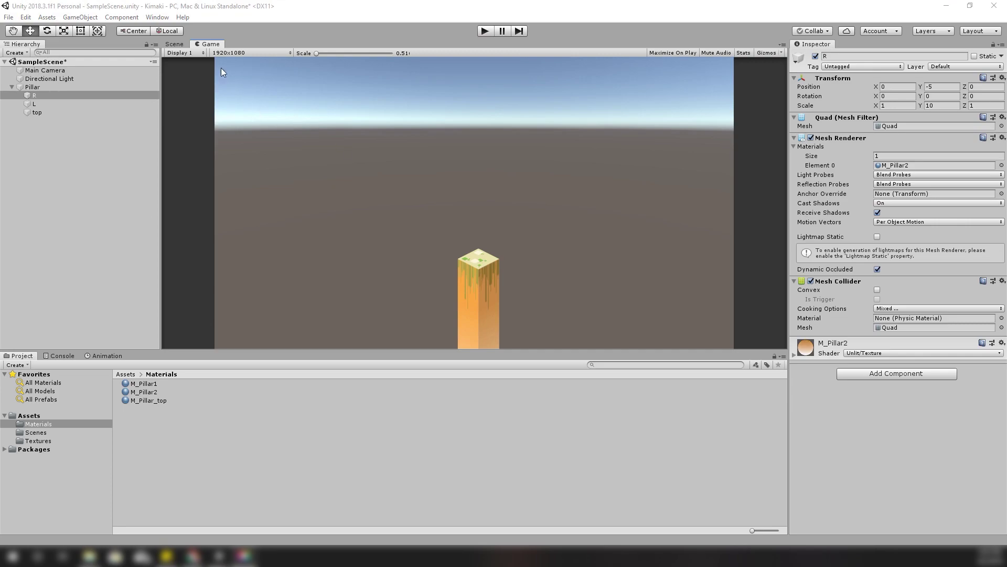
Step: Add a custom 9:16 Aspect Ratio entry to the Game view and begin another
click(228, 52)
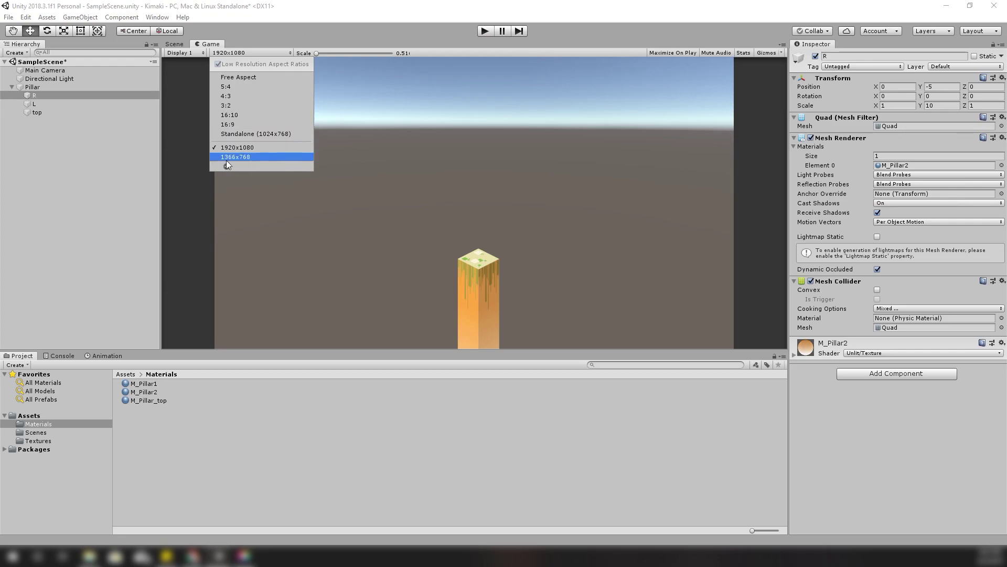
key(Escape)
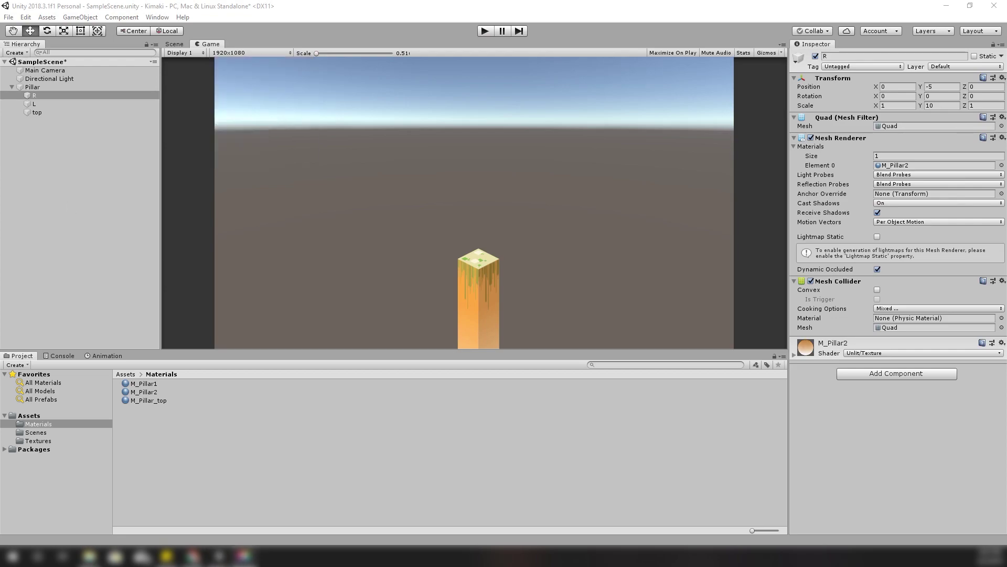
click(228, 52)
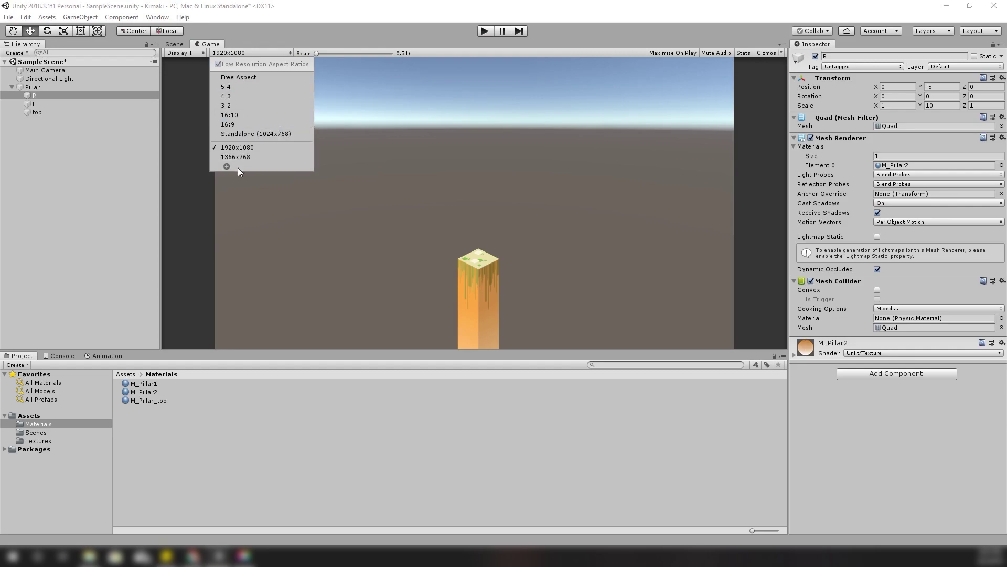
click(226, 167)
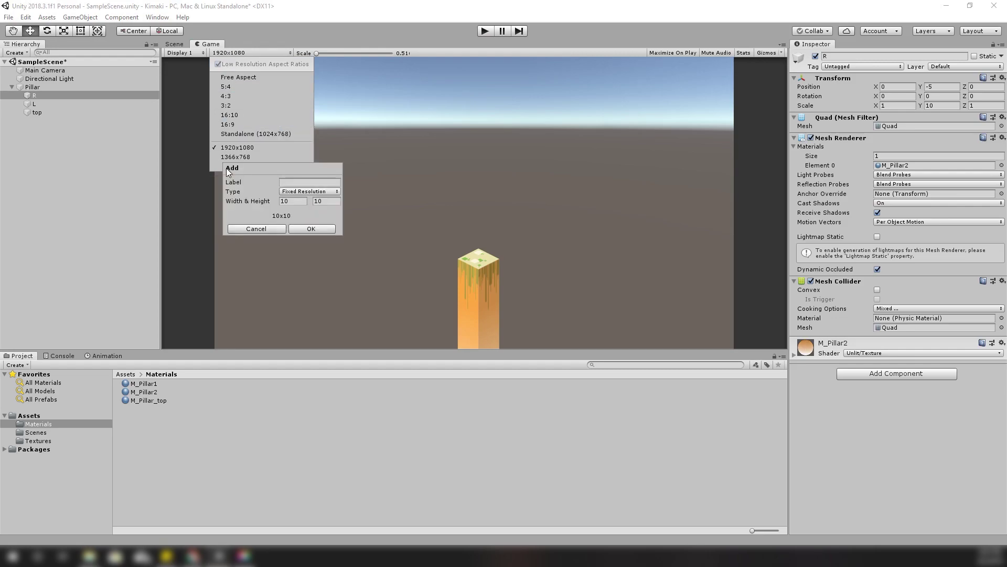
click(297, 191)
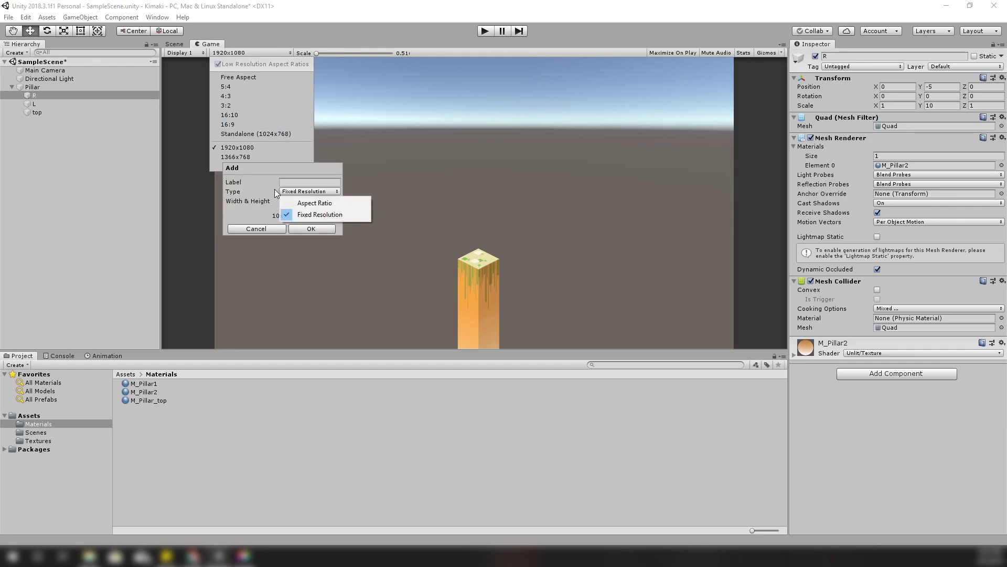
click(297, 200)
click(298, 201)
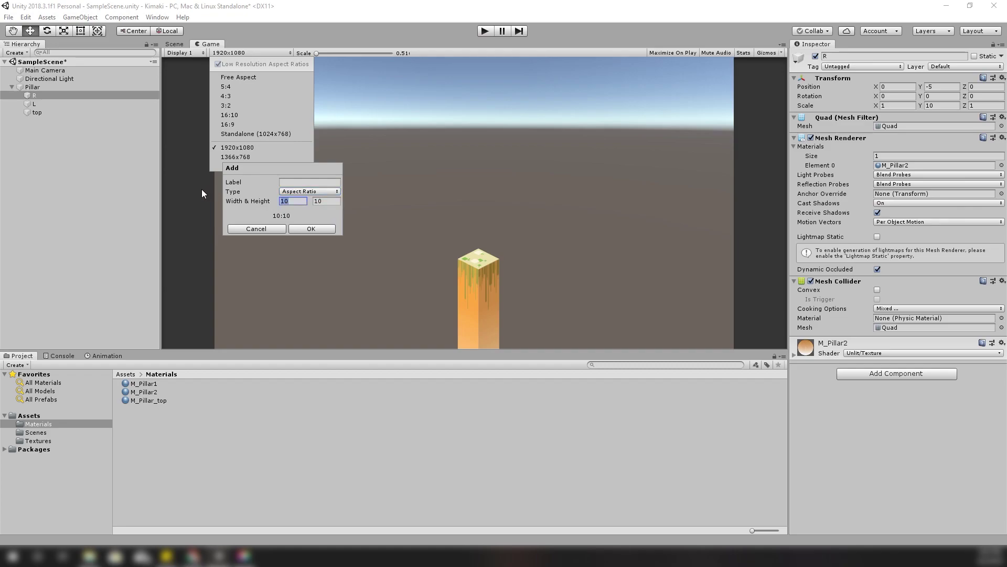
text(9)
key(Tab)
text(16)
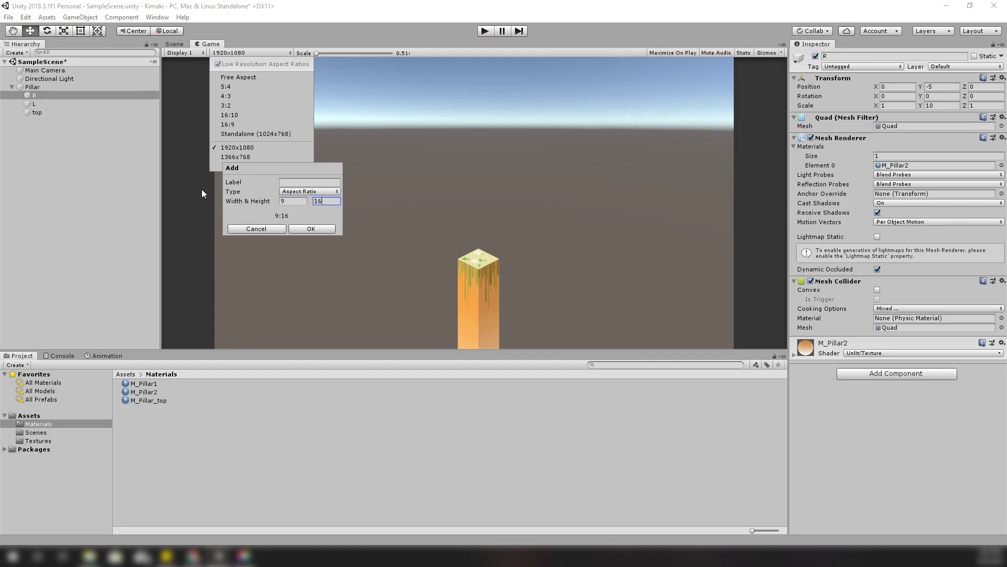
click(312, 230)
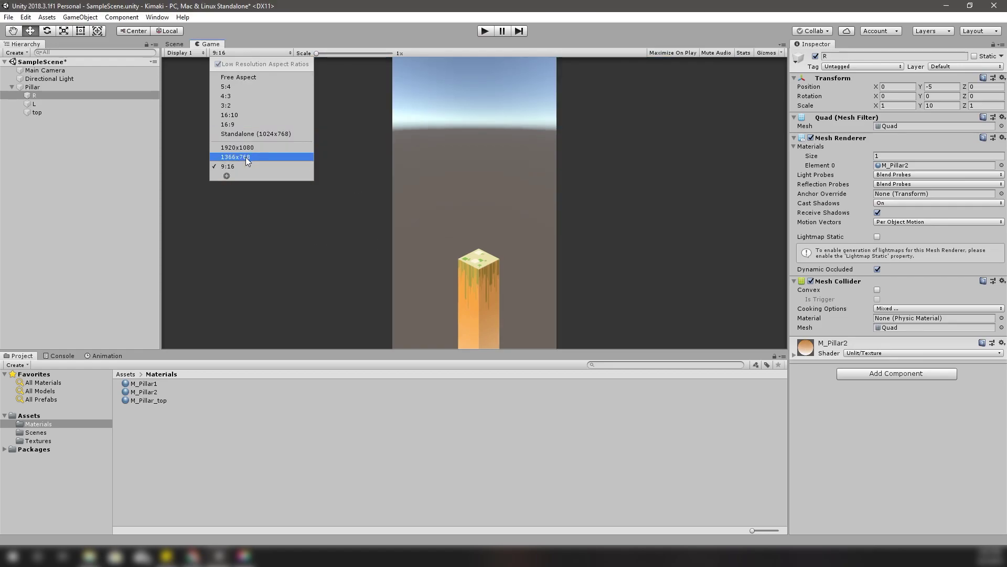
click(227, 176)
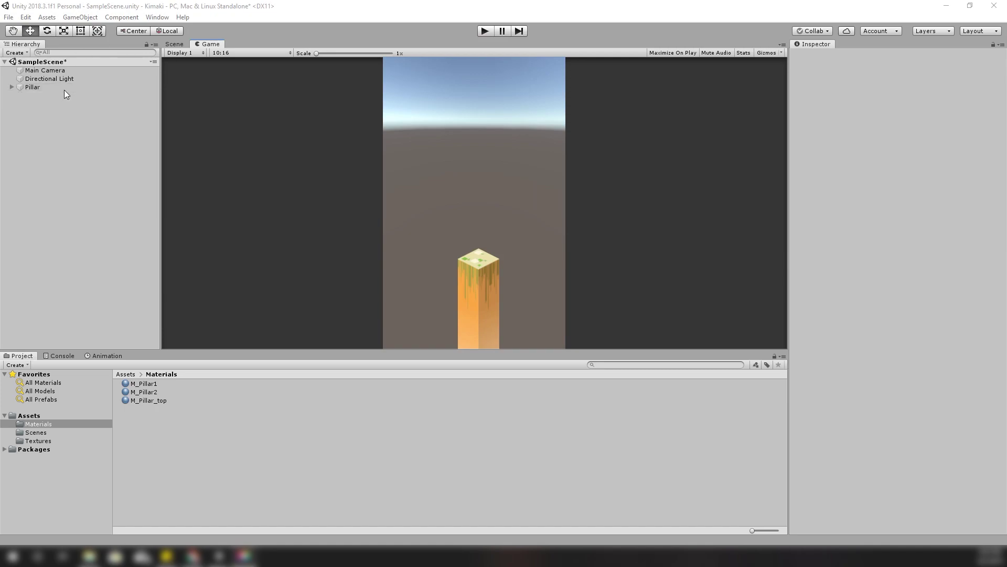
Step: Duplicate the Pillar and slide the copy back along Z in the Scene view
click(170, 46)
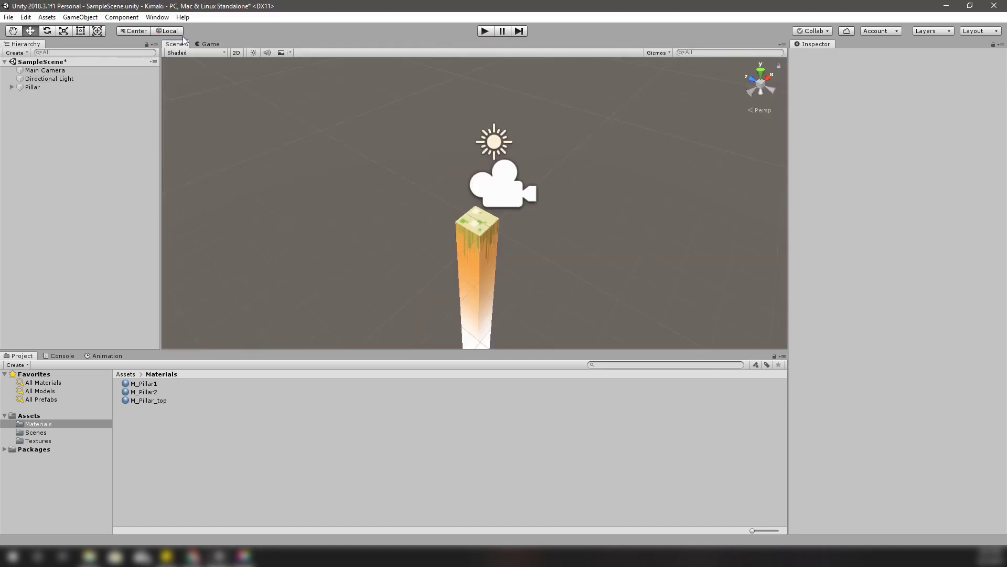
click(38, 87)
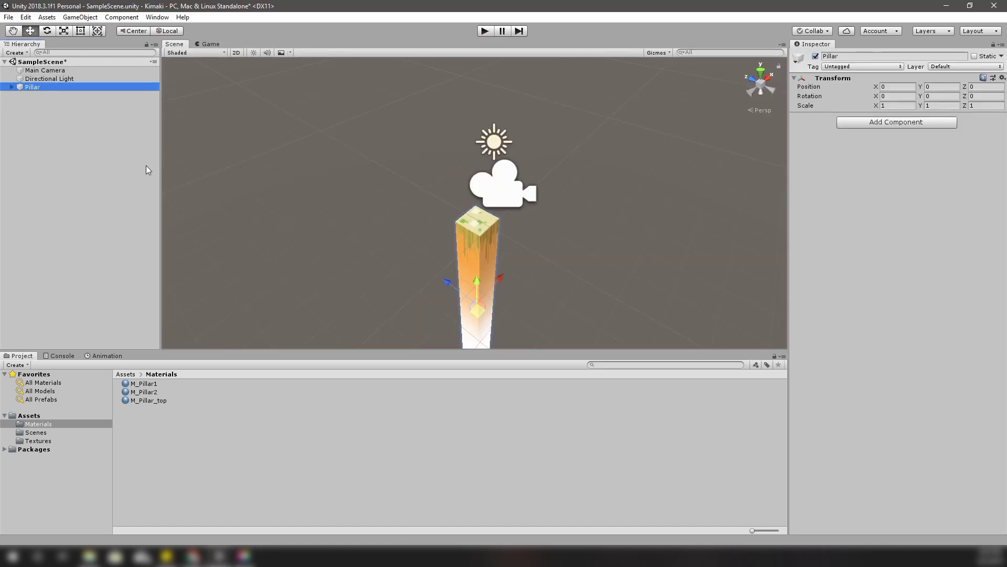
key(ctrl+d)
drag(447, 280, 389, 238)
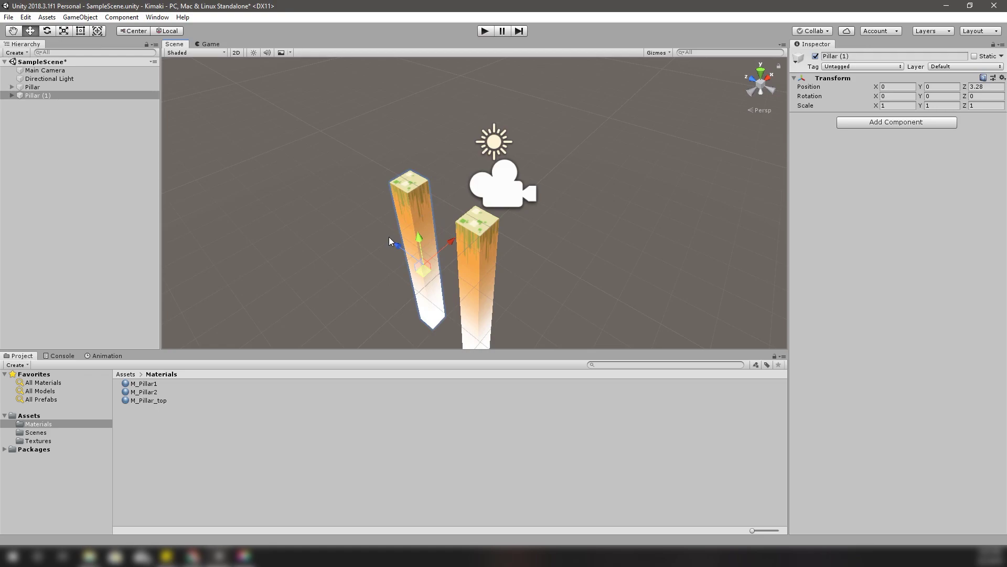
Step: Delete the duplicate Pillar (1), leaving only the original pillar
key(Delete)
key(ctrl+z)
click(417, 198)
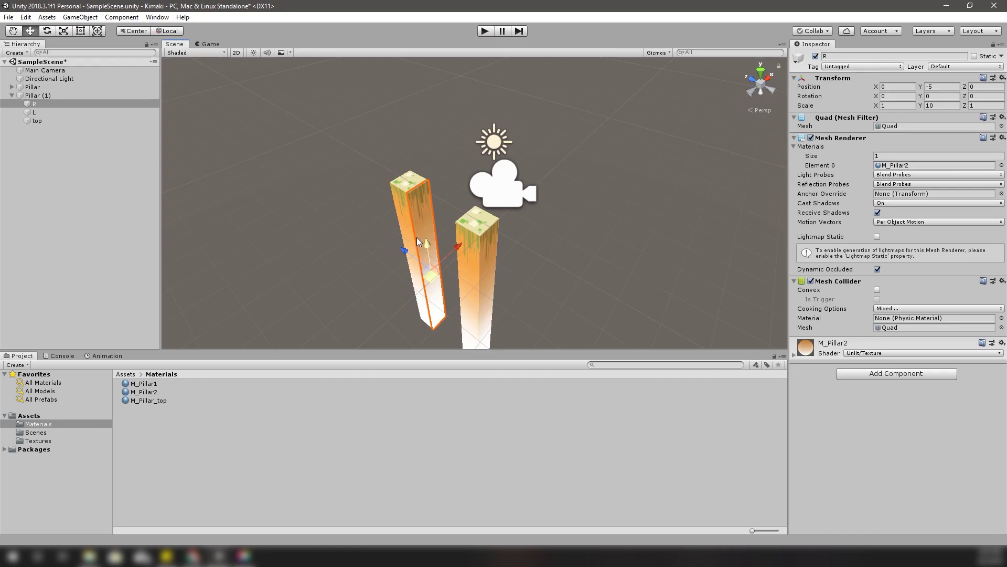
click(60, 96)
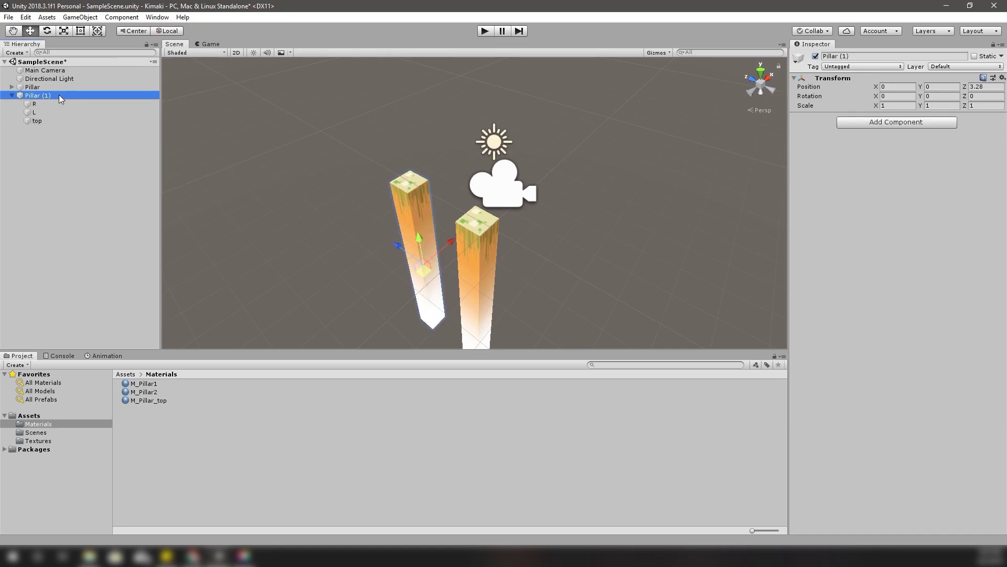
key(Delete)
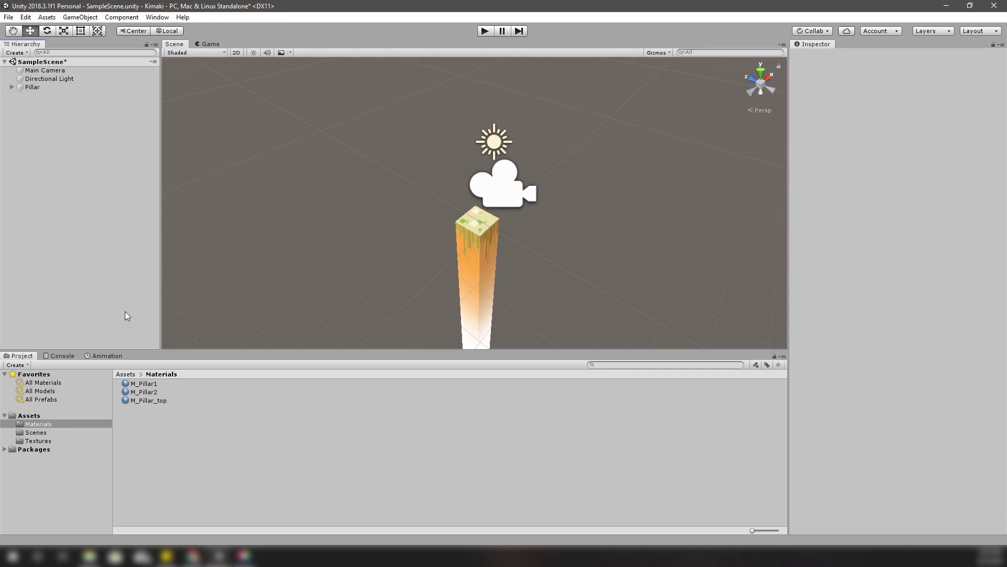
Step: Create a new folder named Prefabs in Assets
right_click(39, 416)
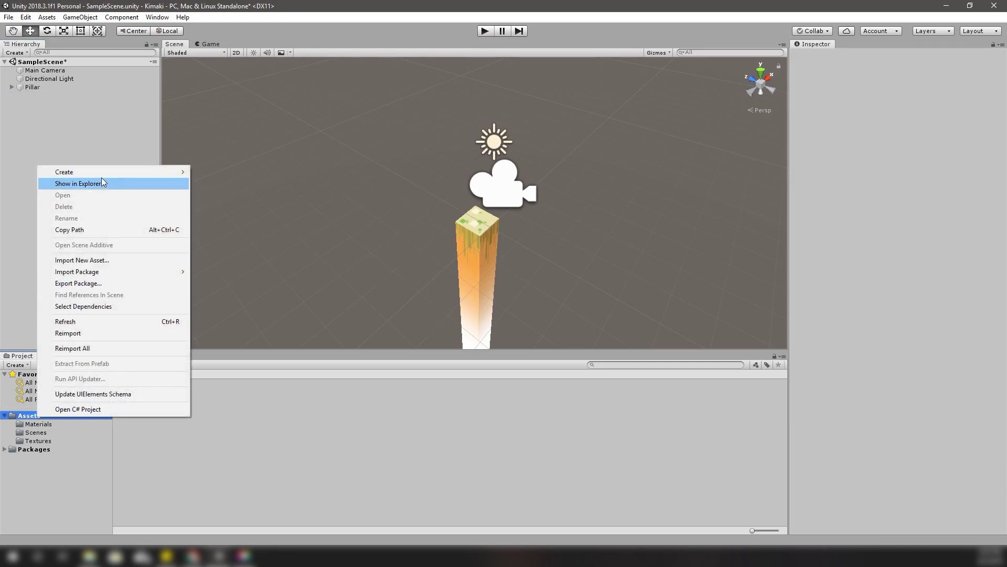
mouse_move(121, 177)
click(227, 172)
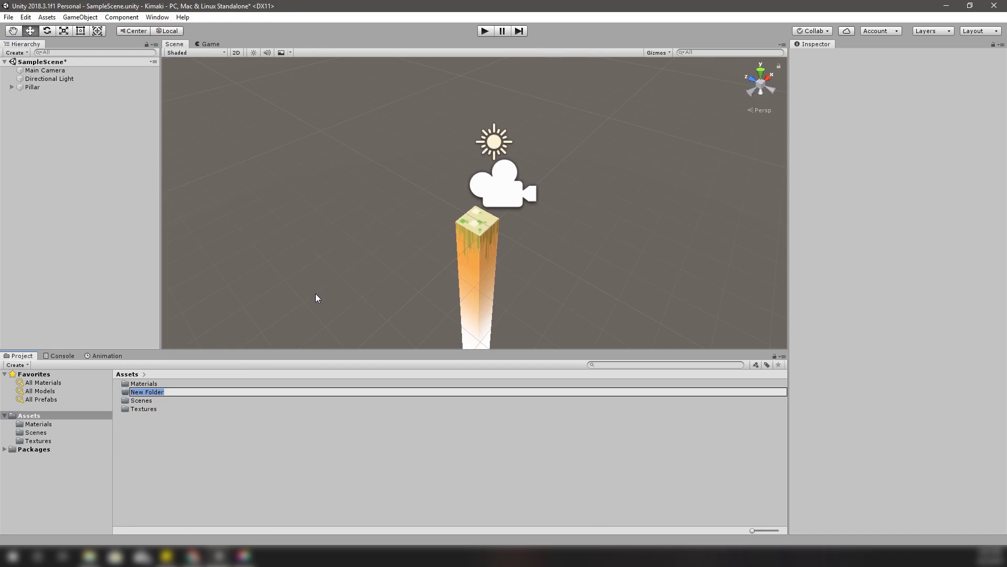
text(Prefabs)
key(Return)
key(Return)
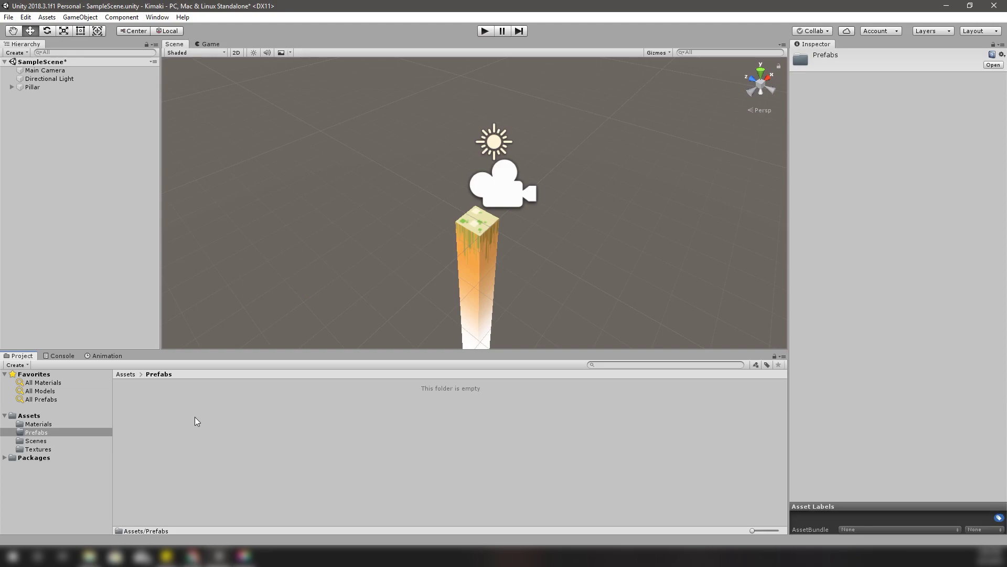
Step: Make Pillar a prefab in the Prefabs folder, then duplicate the instance
drag(35, 84, 179, 441)
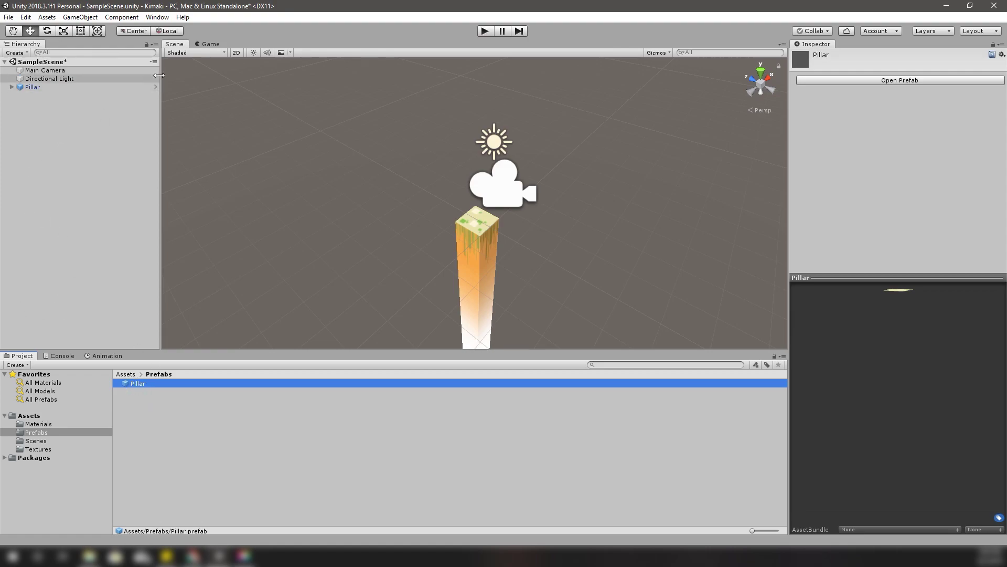
click(53, 87)
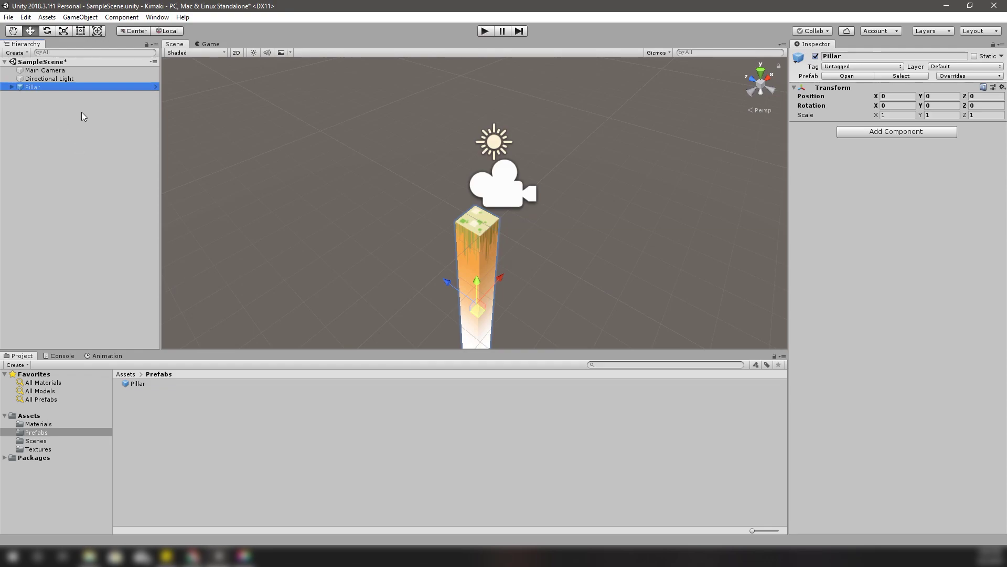
key(ctrl+d)
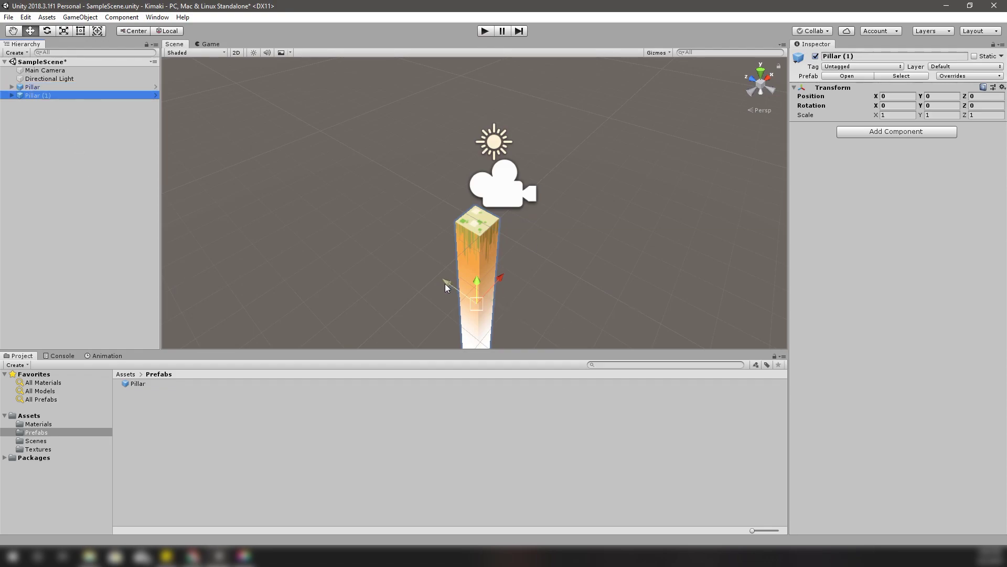
Step: Move the second pillar back along Z and add a third 4 units along X
drag(447, 282, 382, 247)
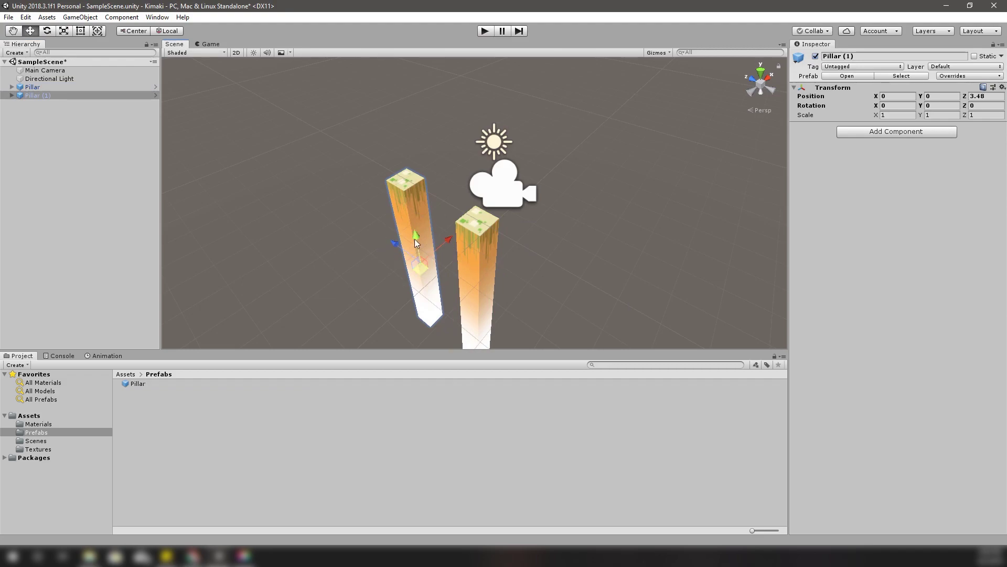
click(210, 44)
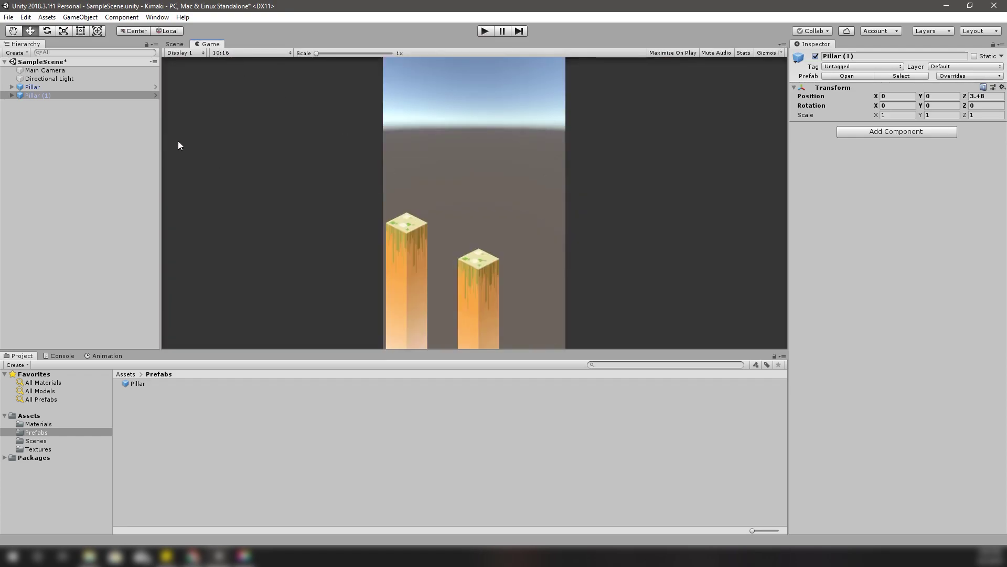
click(179, 44)
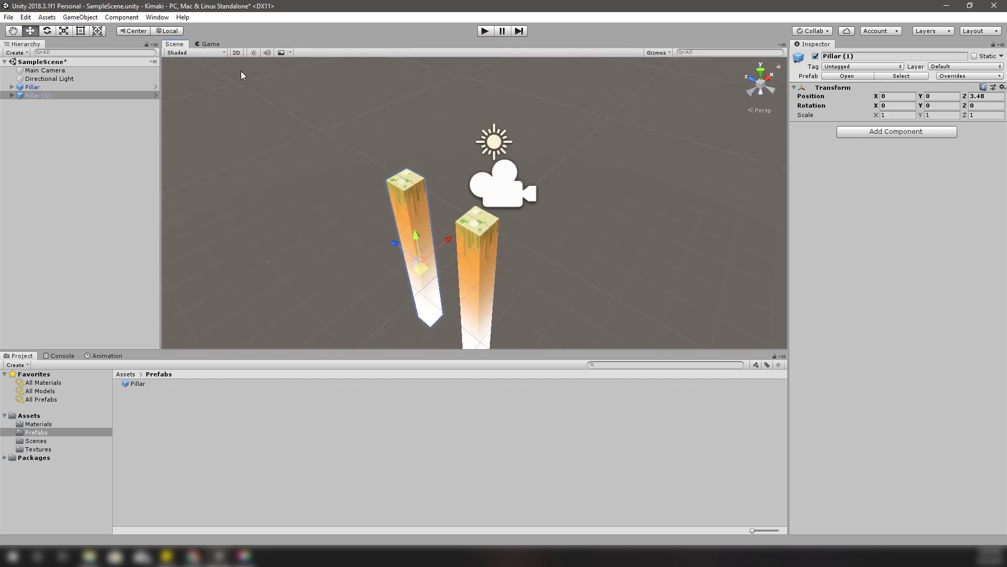
key(ctrl+d)
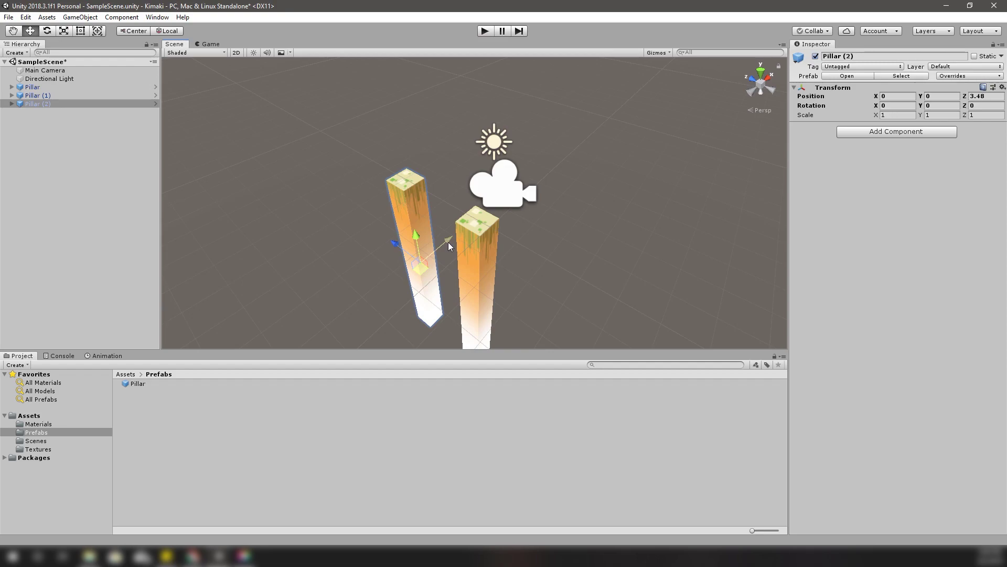
ctrl+drag(448, 240, 508, 195)
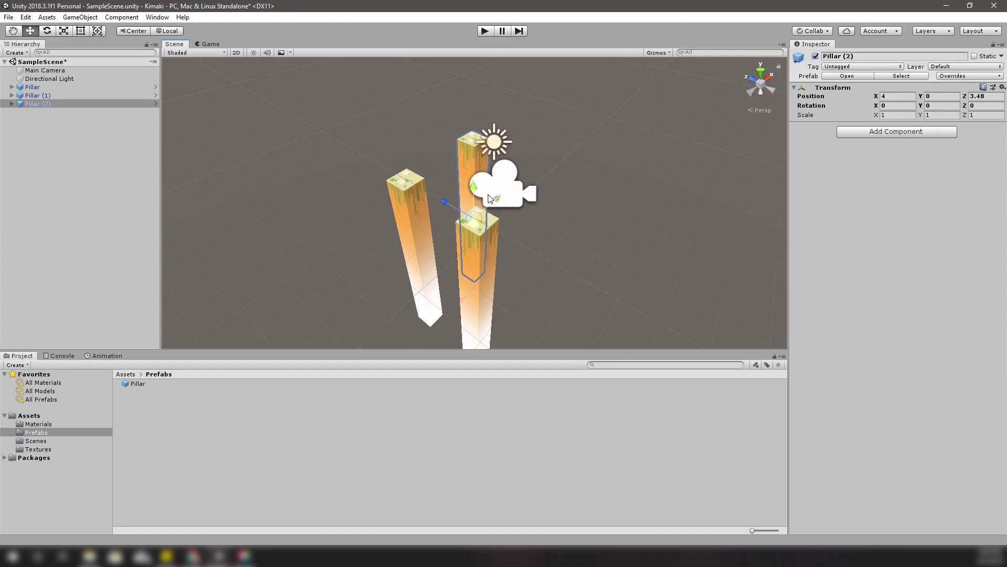
click(216, 45)
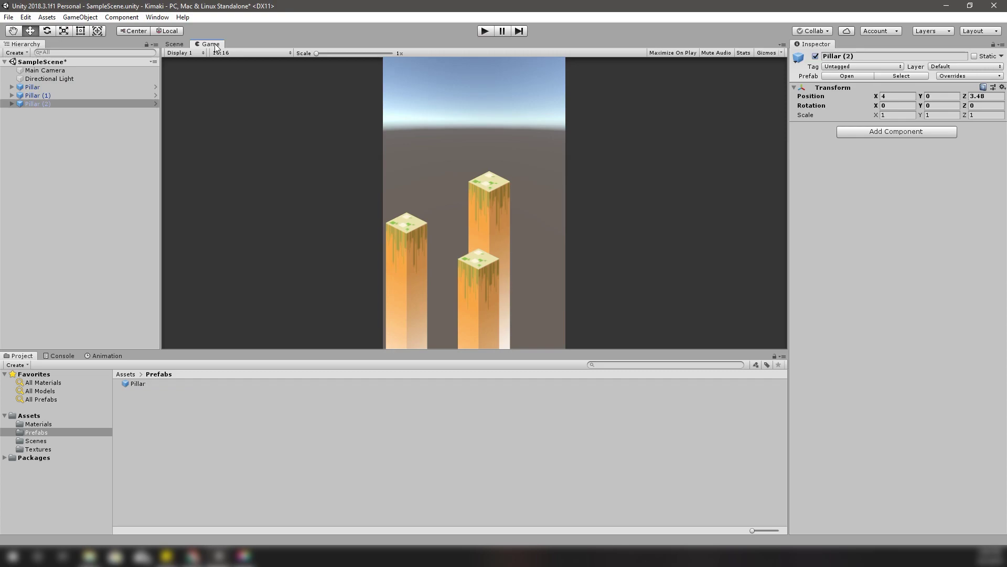
click(174, 44)
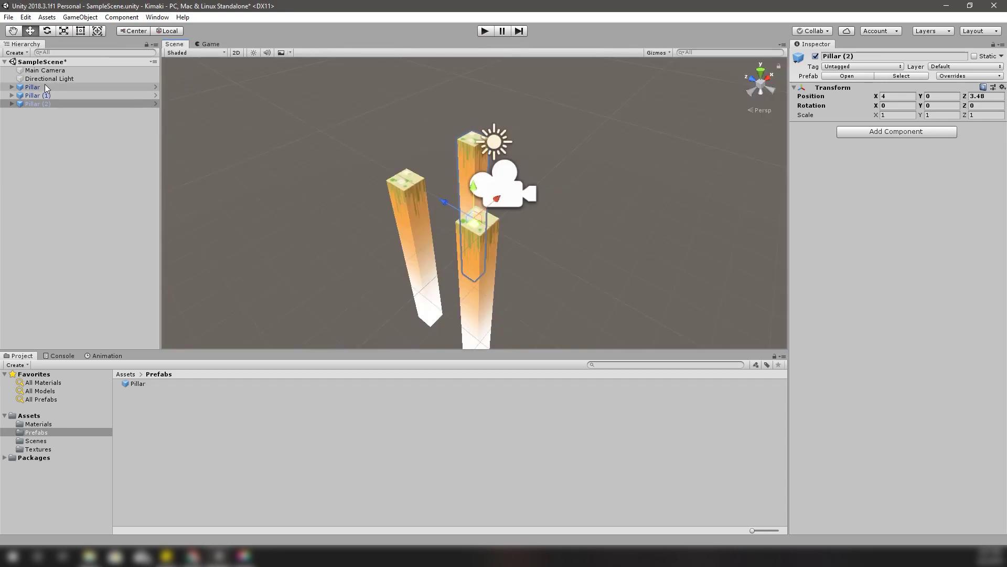
Step: Duplicate Pillar (2) into a fourth pillar further back on Z and view all four
click(48, 104)
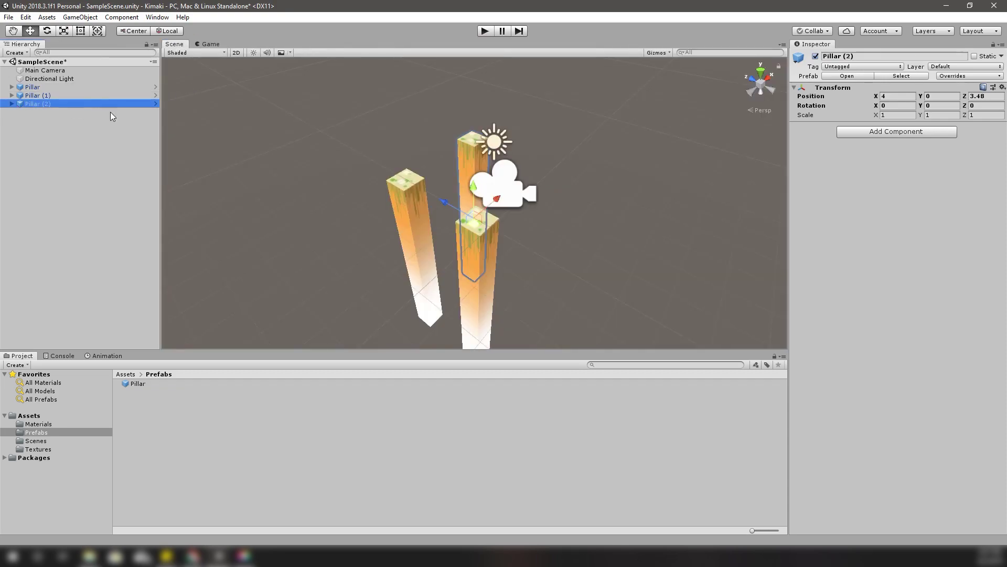
key(ctrl+d)
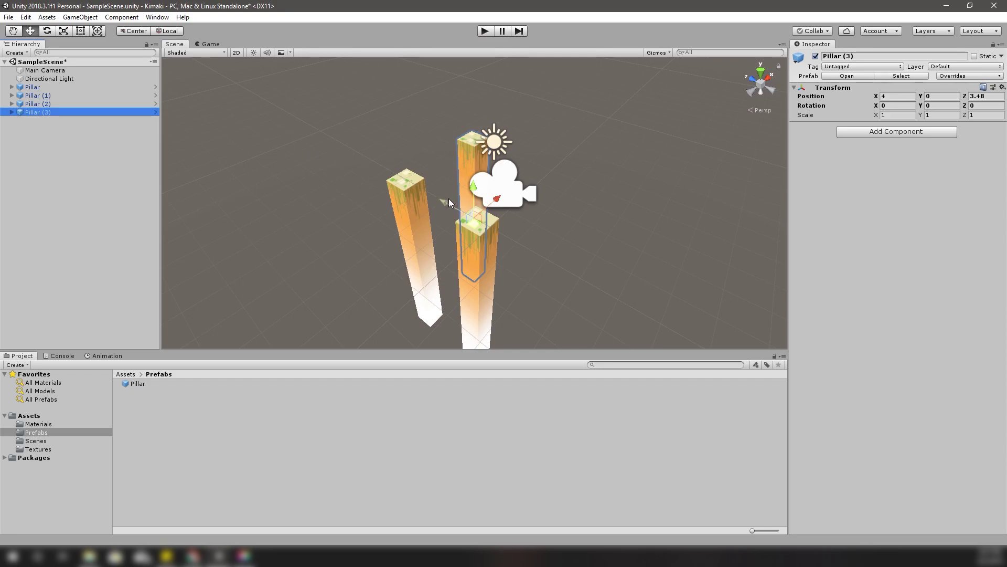
drag(448, 199, 401, 171)
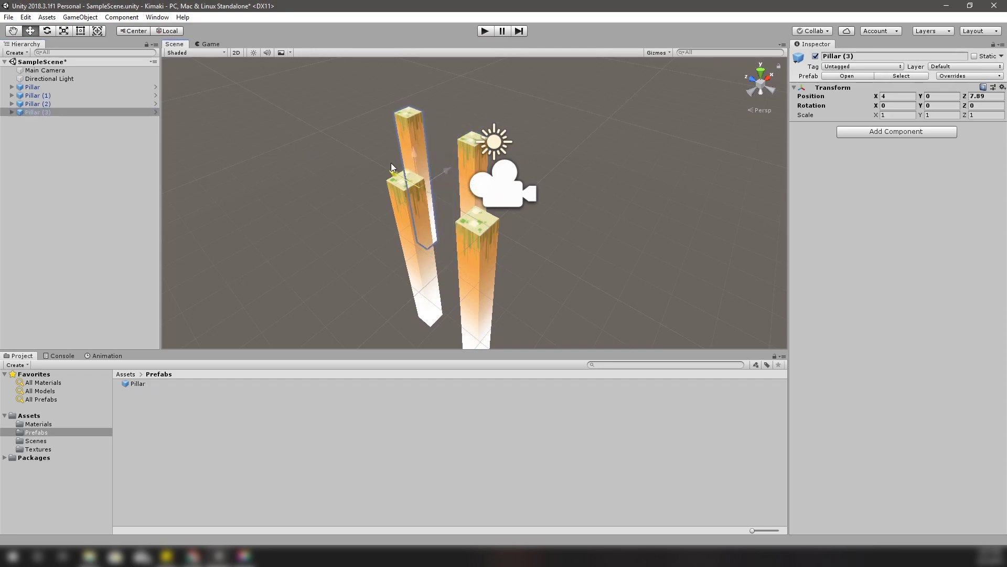
click(209, 44)
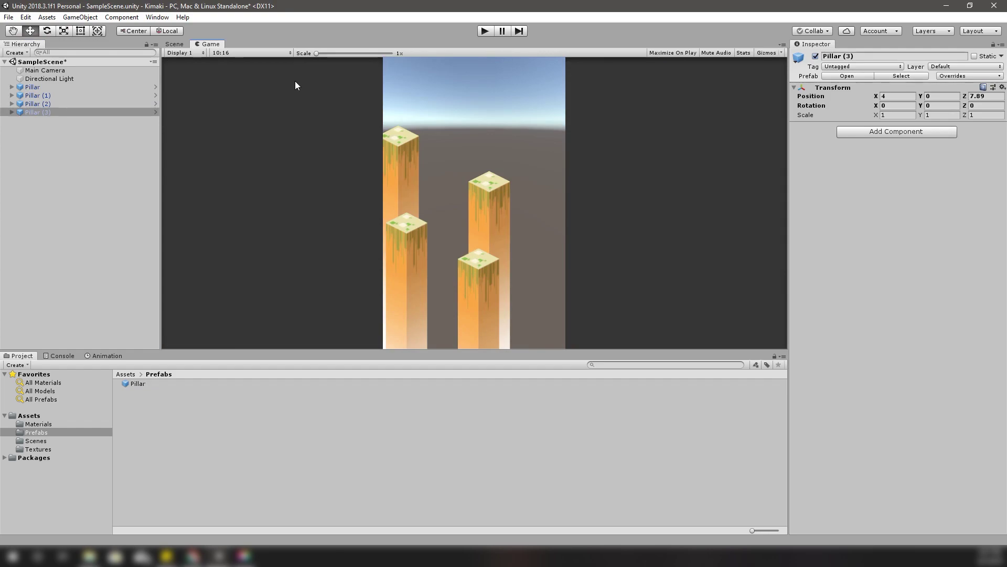
Step: Set the Main Camera's orthographic size to 7 and shift it to X -4.32
click(50, 72)
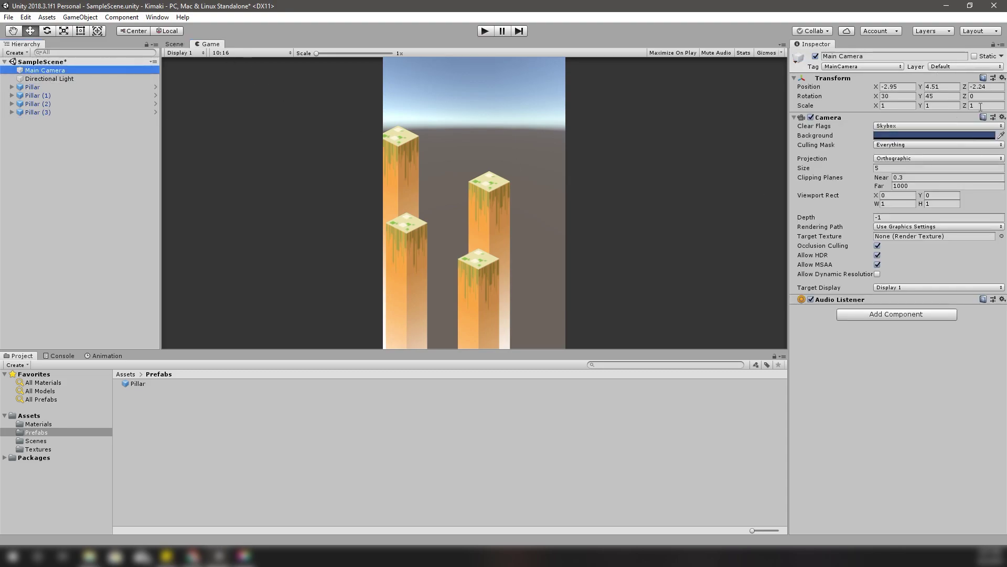
mouse_move(866, 167)
mouse_down()
mouse_move(858, 165)
mouse_move(866, 164)
mouse_up()
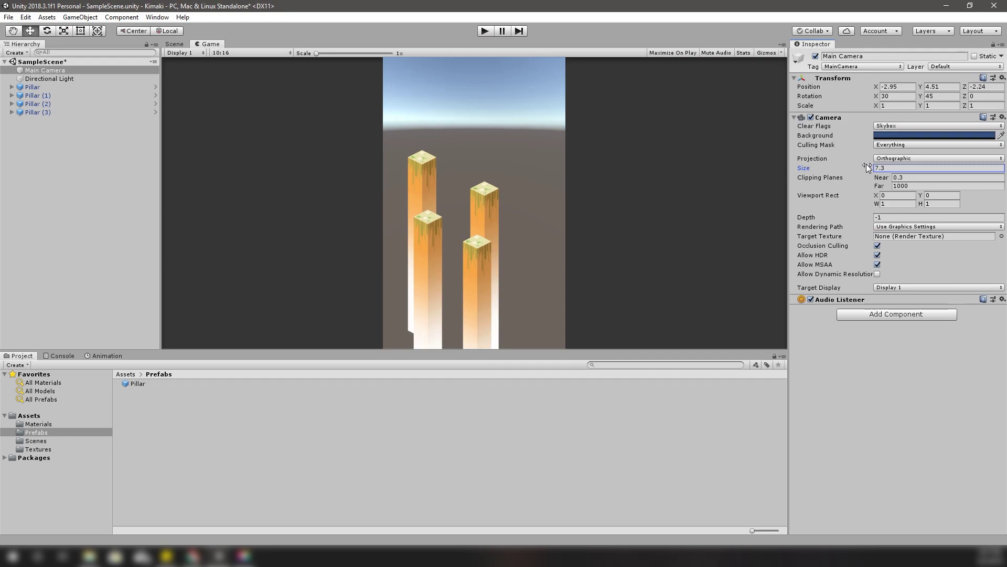
drag(866, 163, 865, 164)
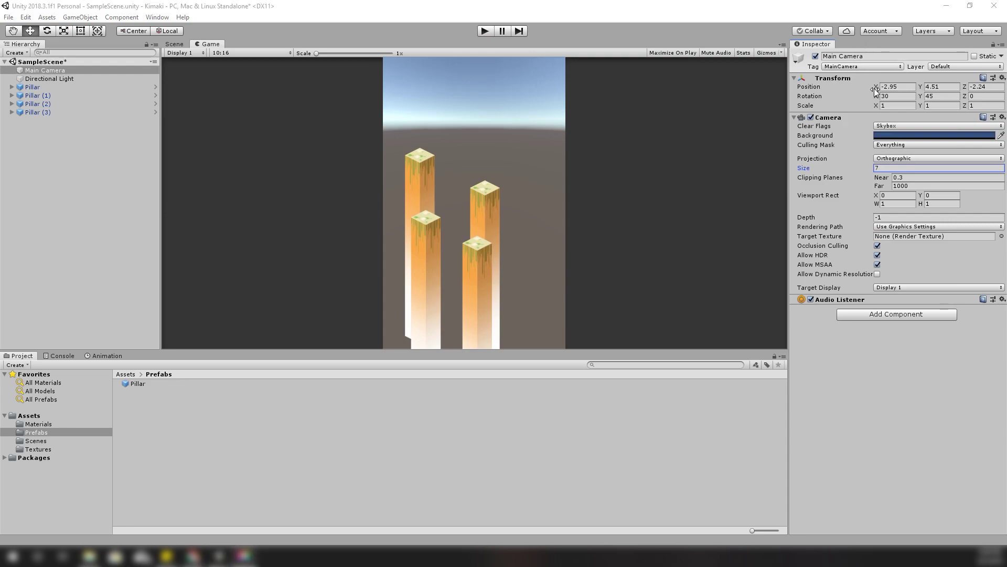
drag(875, 89, 864, 89)
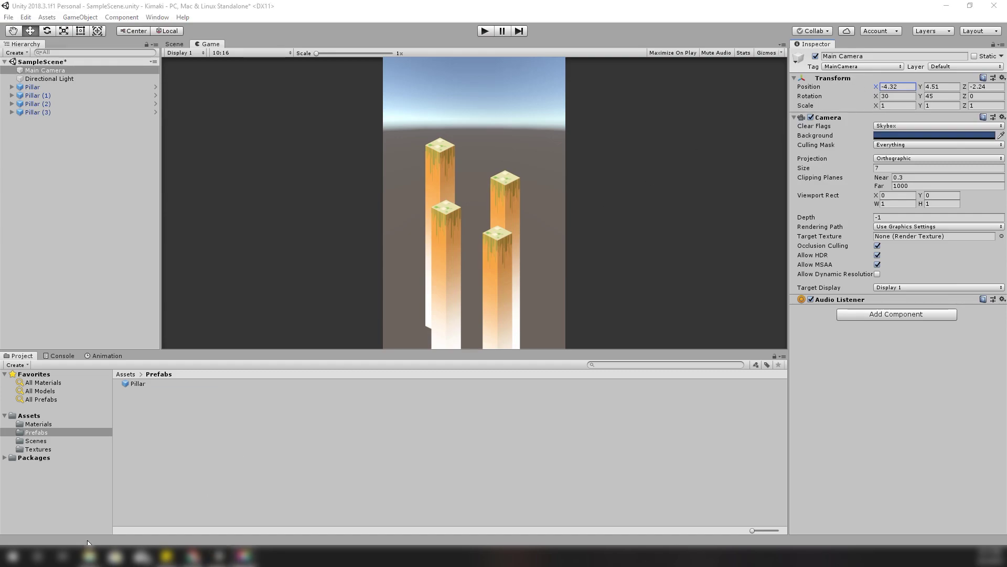
click(174, 44)
Step: Add a new 3D Quad object to the scene and frame it
click(81, 173)
right_click(79, 169)
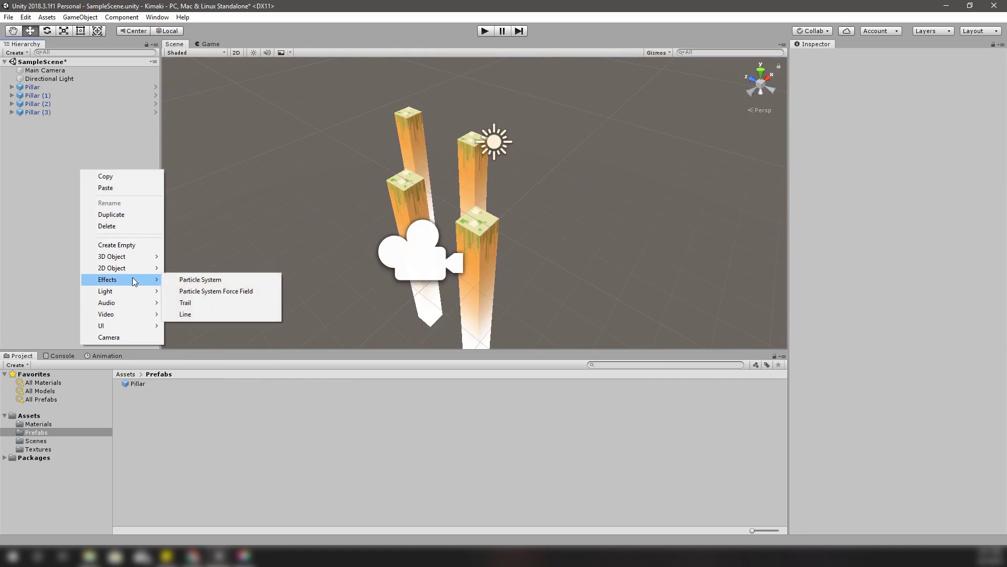
mouse_move(137, 256)
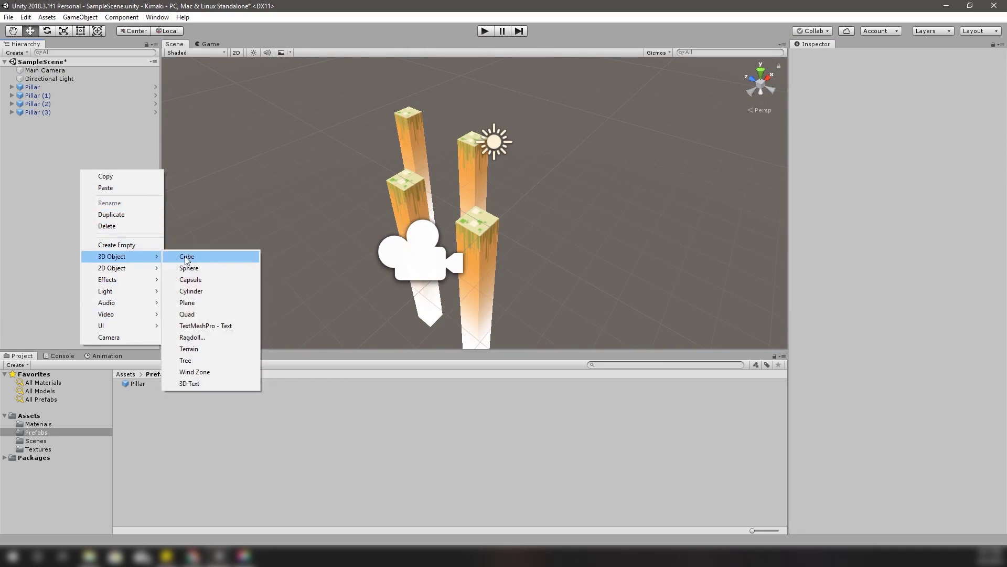
click(199, 314)
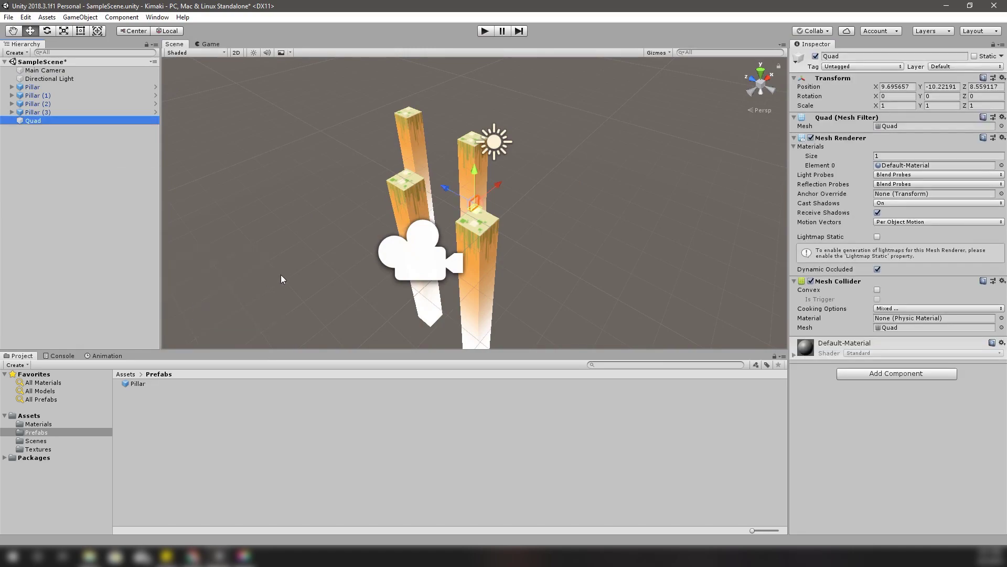
key(f)
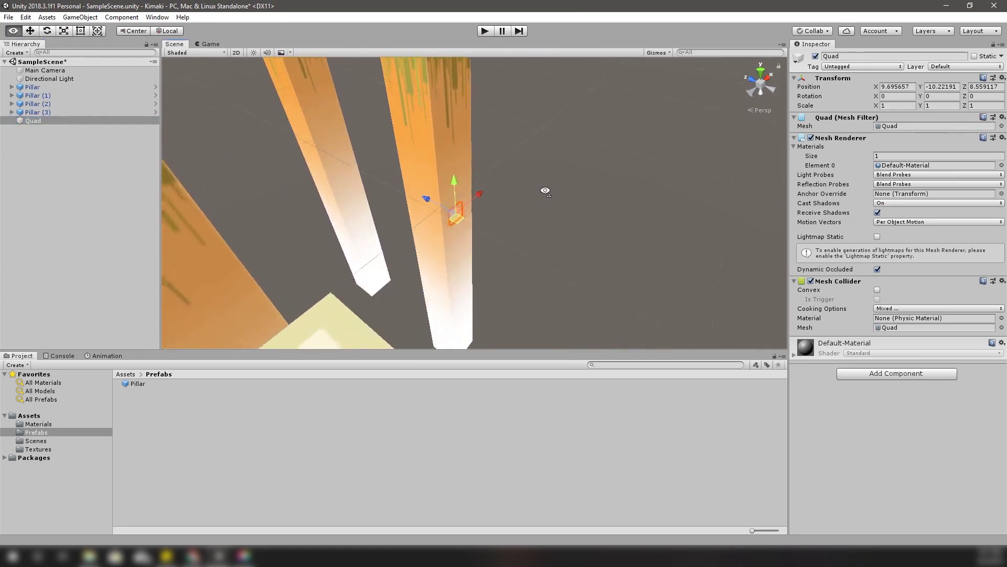
Step: Rotate the Quad to X 90 so it lies flat
key(e)
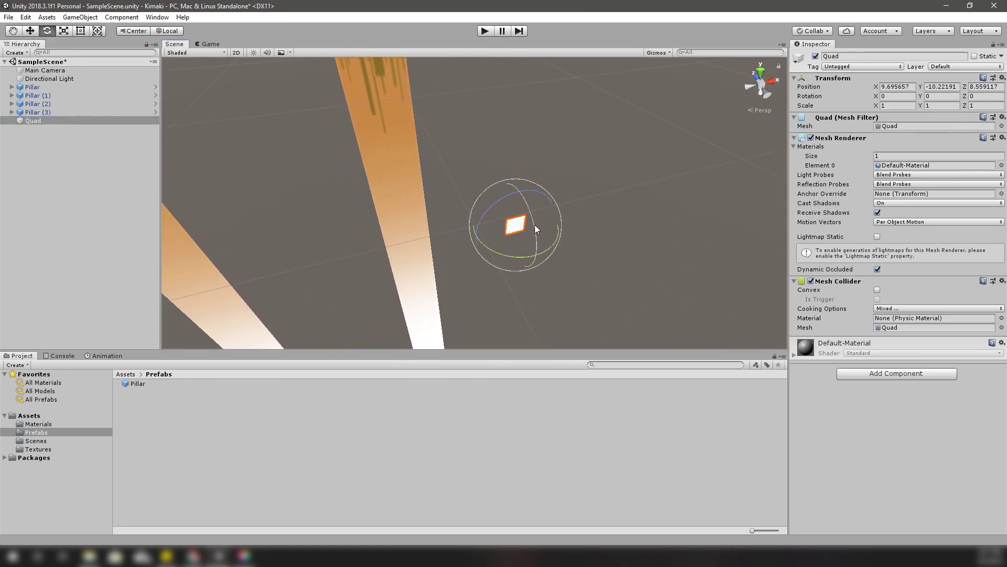
drag(535, 228, 497, 100)
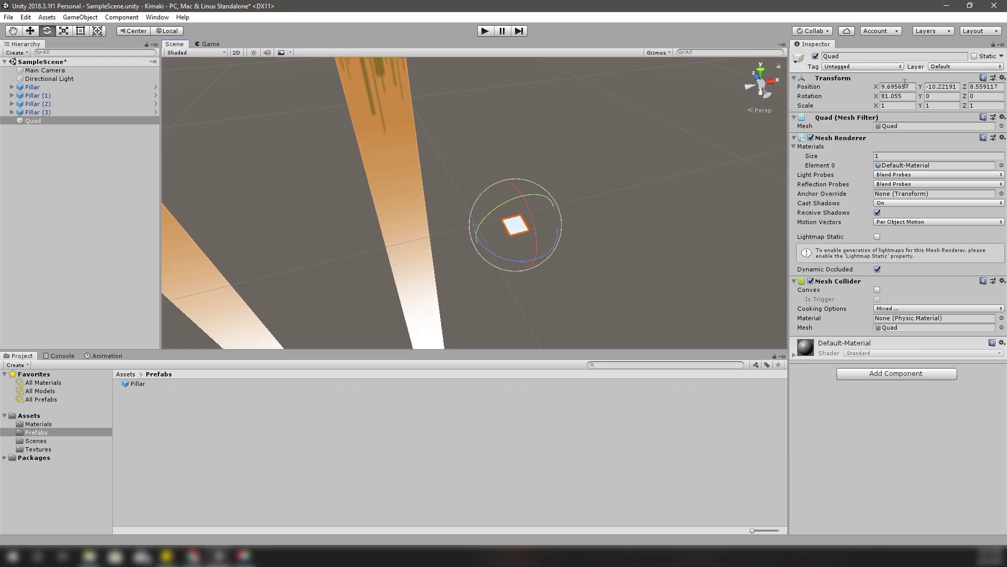
click(895, 96)
text(90)
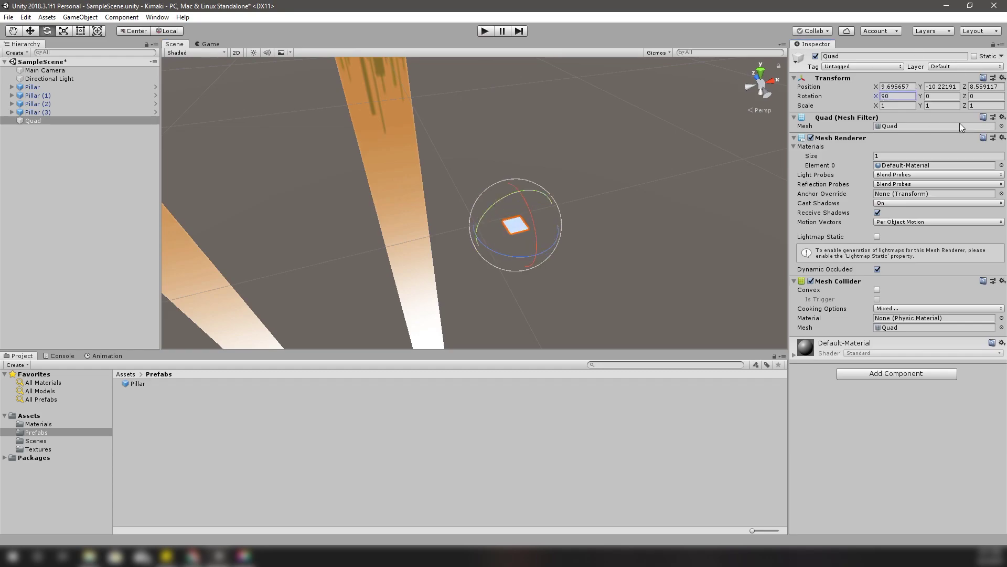
Step: Place the Quad at position 10, 0, 0
click(907, 87)
text(10)
key(Tab)
text(0)
key(Tab)
text(0)
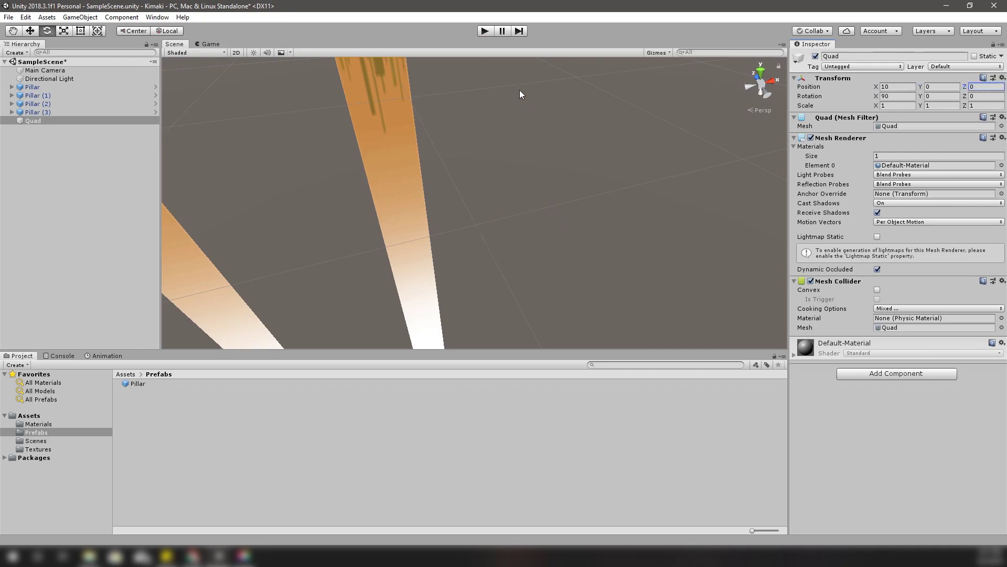
Step: Scale the Quad to 50 × 50 × 1
scroll(520, 95, down, 10)
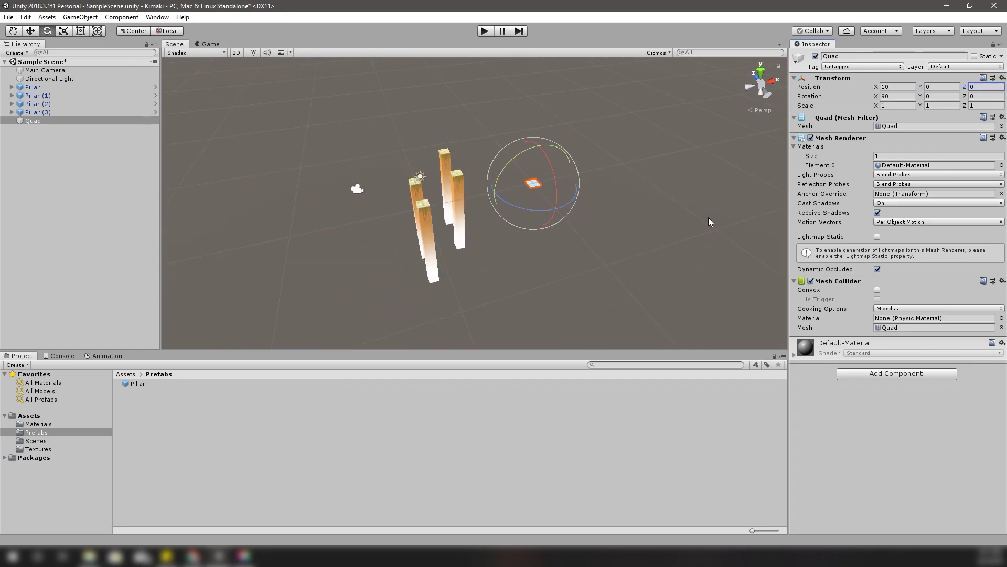
click(901, 105)
text(10)
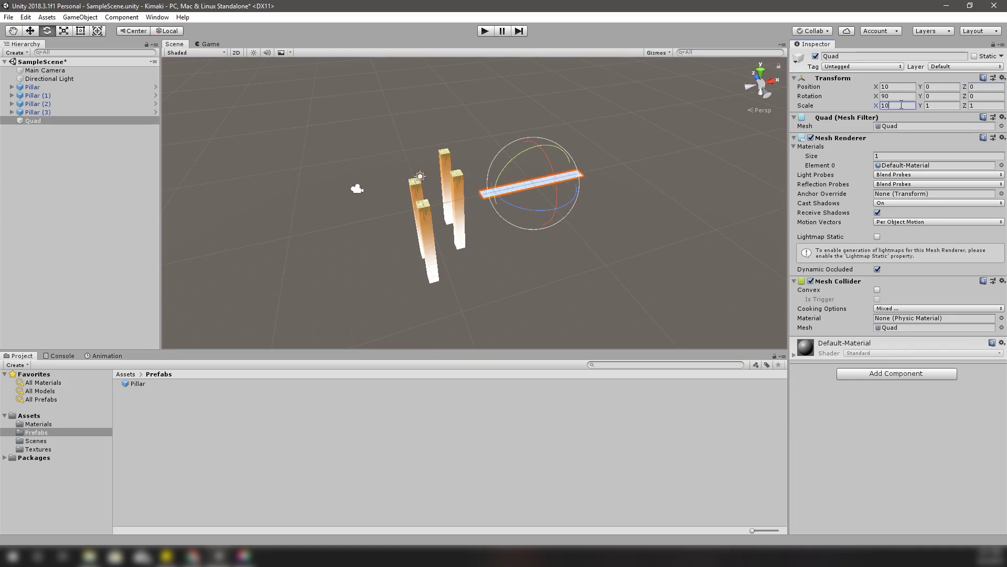
click(205, 45)
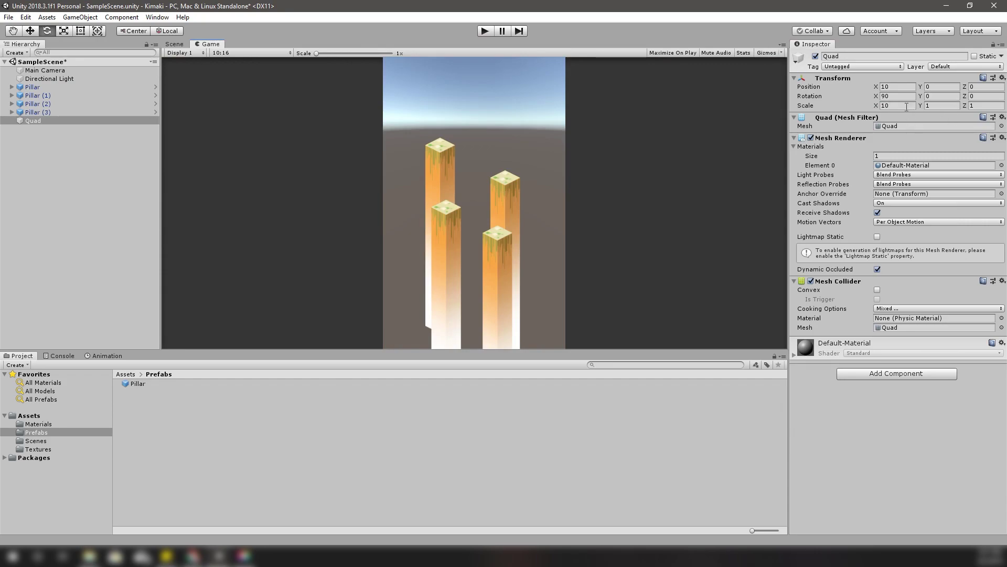
click(912, 106)
key(Tab)
text(10)
key(Tab)
text(10)
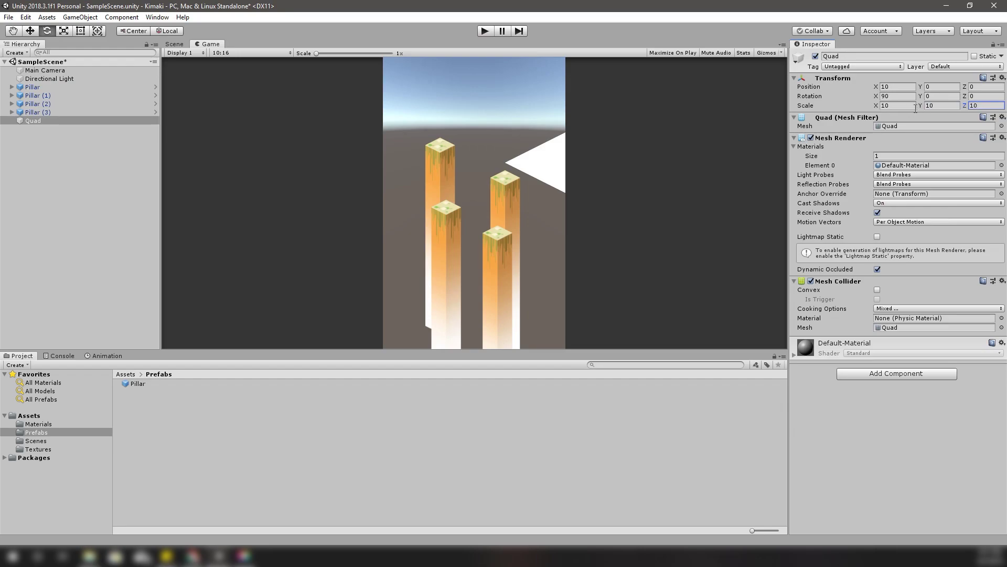
click(913, 106)
text(50)
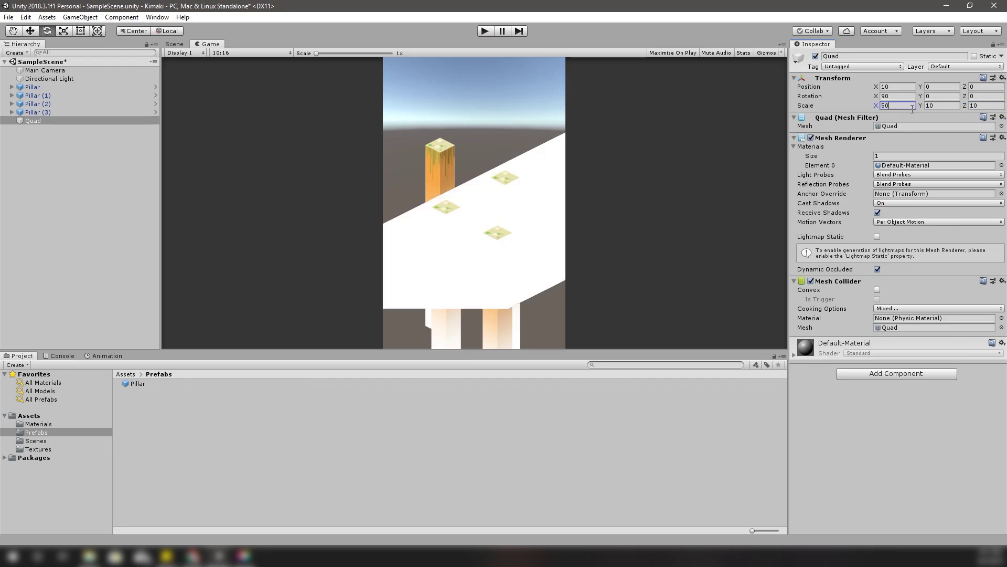
key(Tab)
text(50)
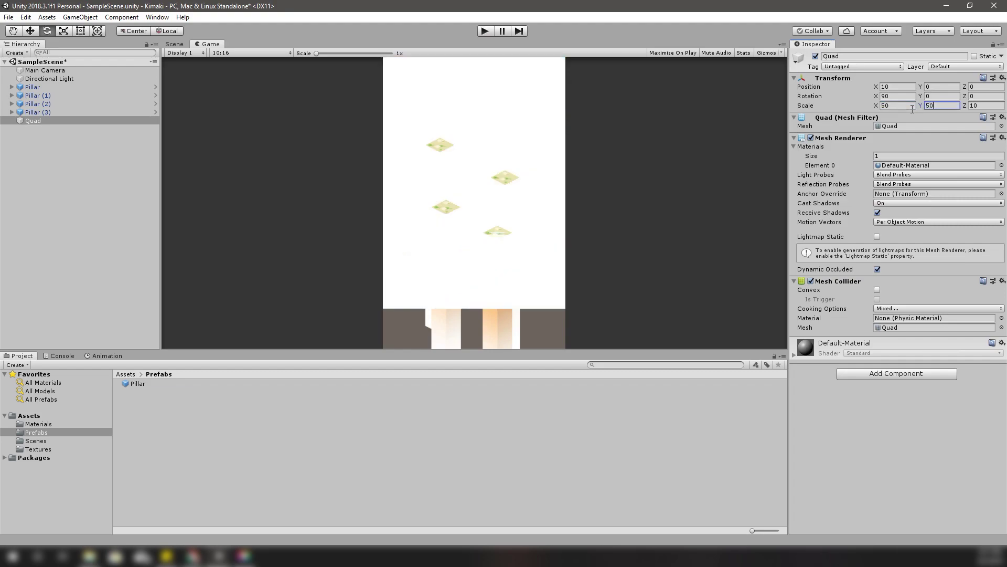
key(Tab)
key(BackSpace)
text(1)
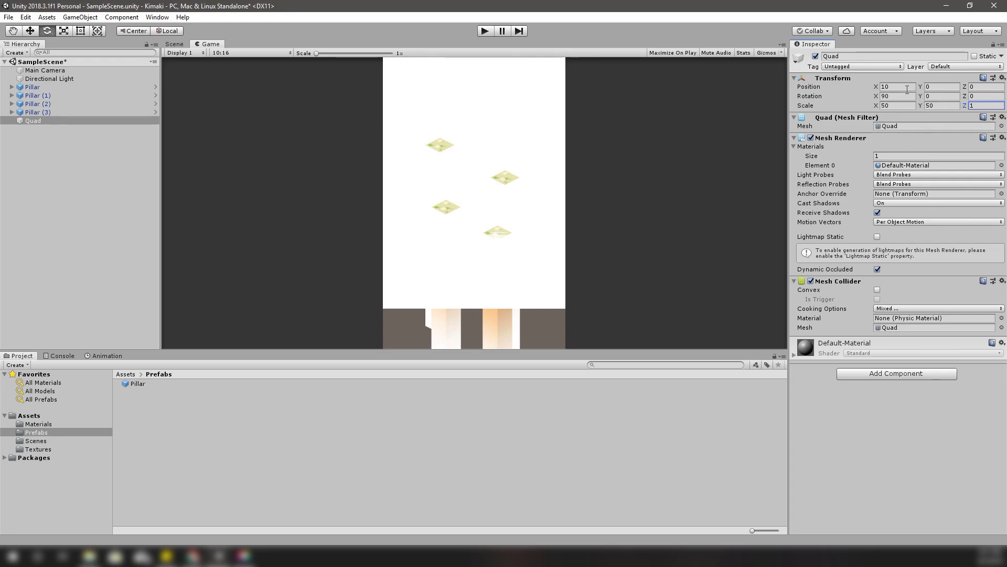
Step: Lower the Quad to Y position -2.5 as the ground plane
click(955, 88)
text(-10)
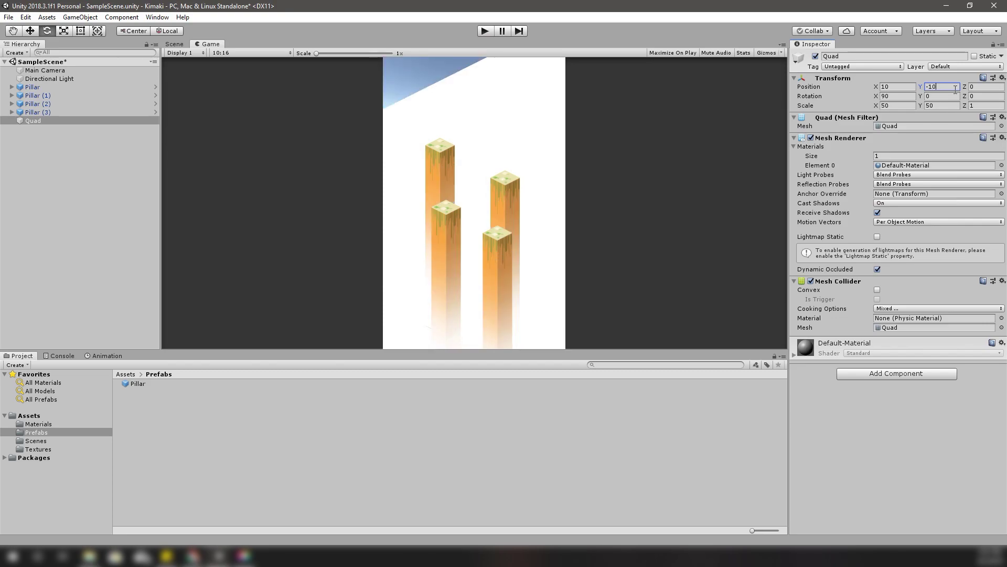
key(BackSpace)
key(BackSpace)
text(5)
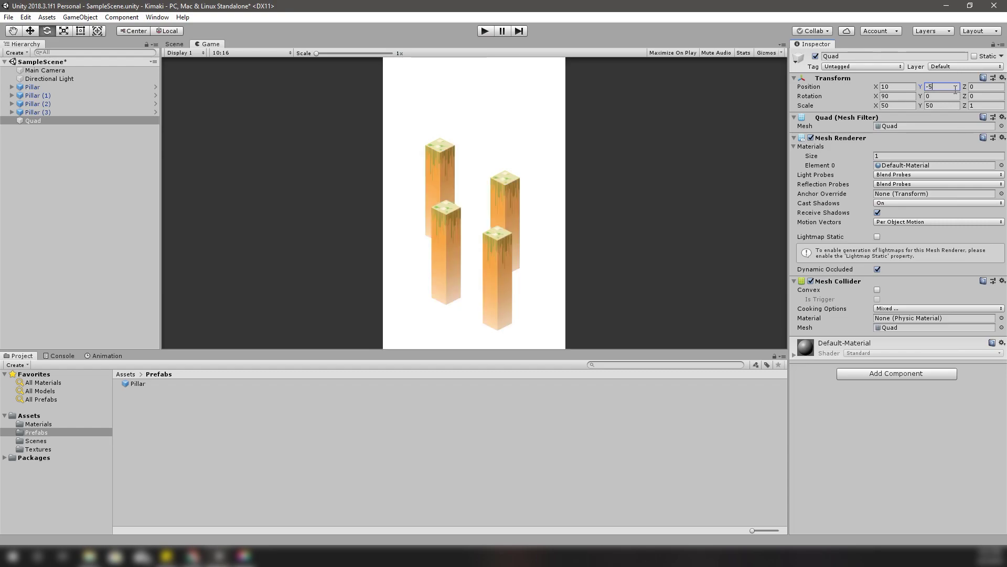
key(BackSpace)
text(2)
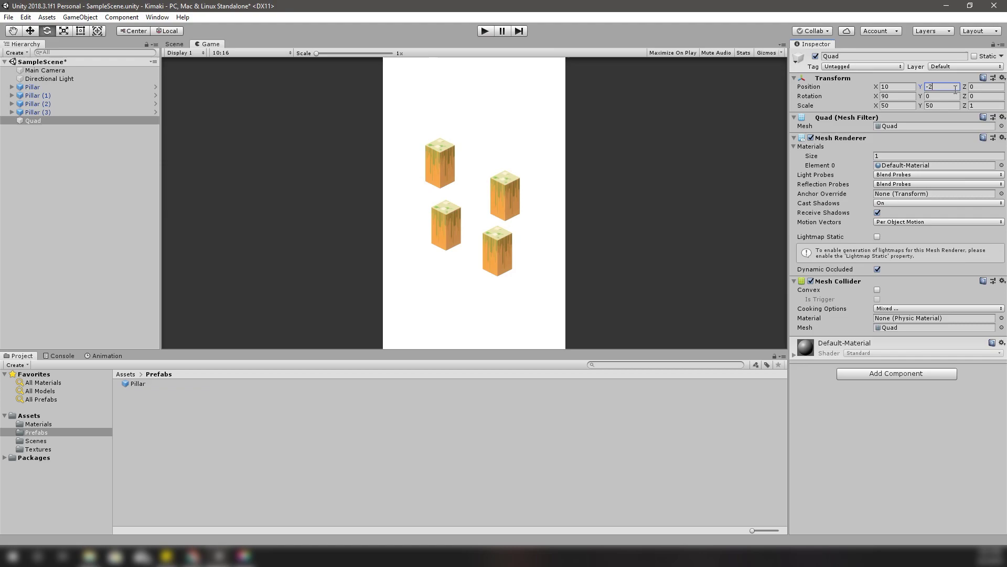
text(.2)
key(BackSpace)
text(5)
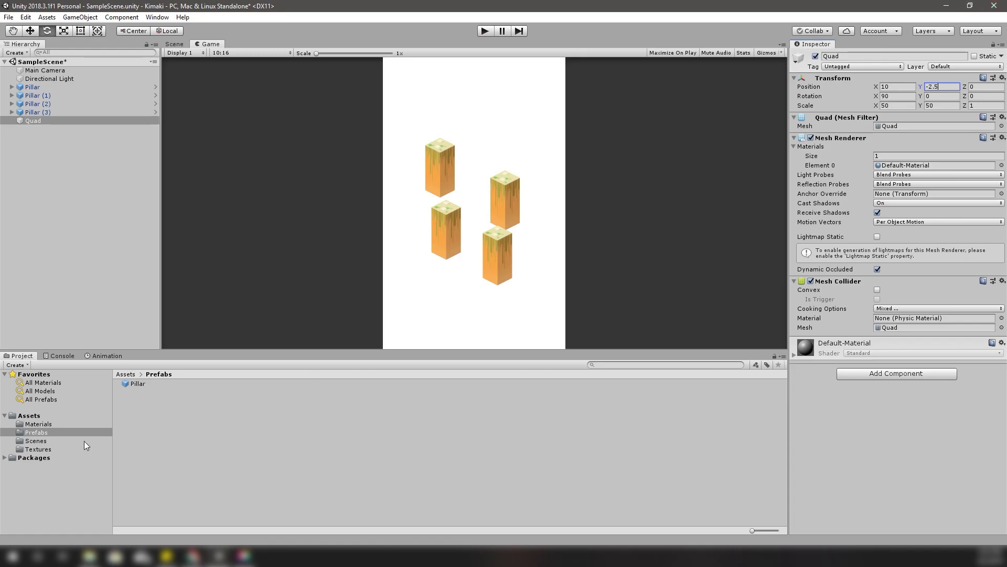
click(45, 424)
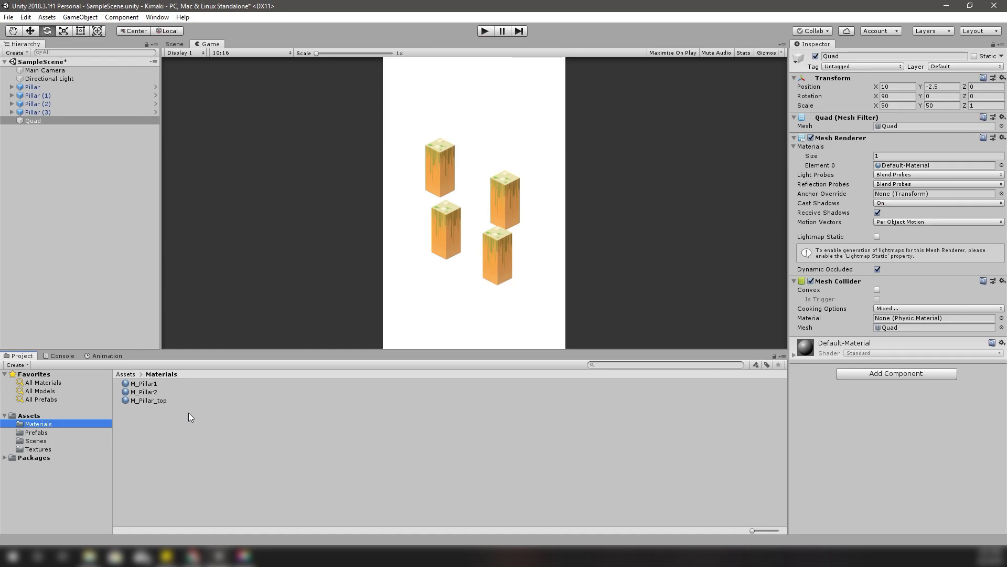
Step: Create a new material named M_Sea in the Materials folder
right_click(188, 413)
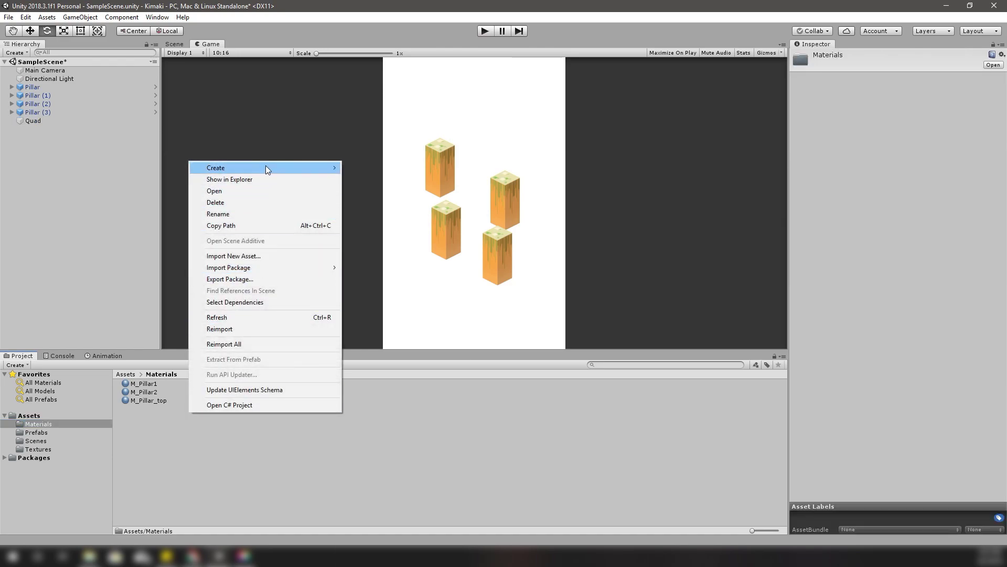
mouse_move(266, 168)
click(399, 297)
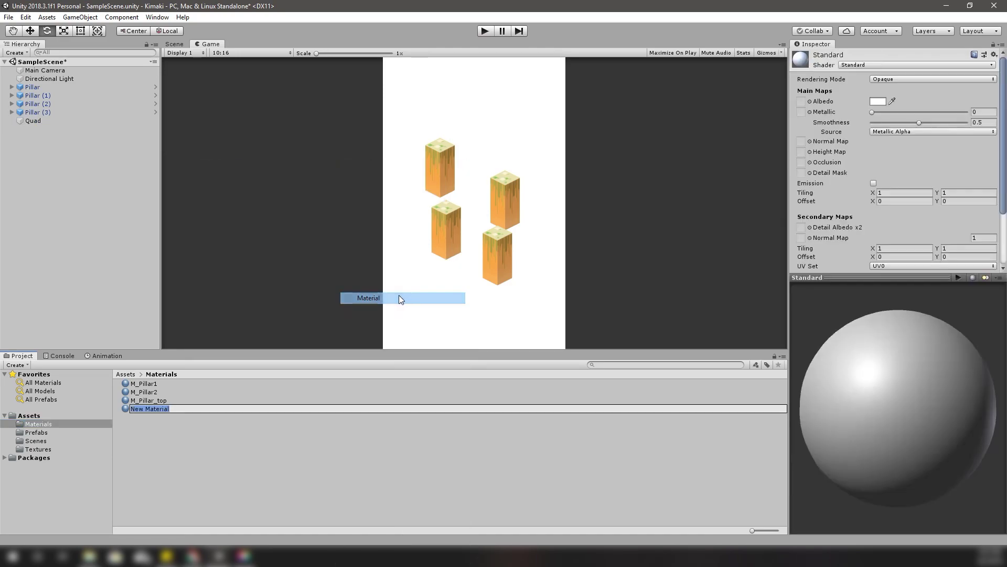
text(M_S)
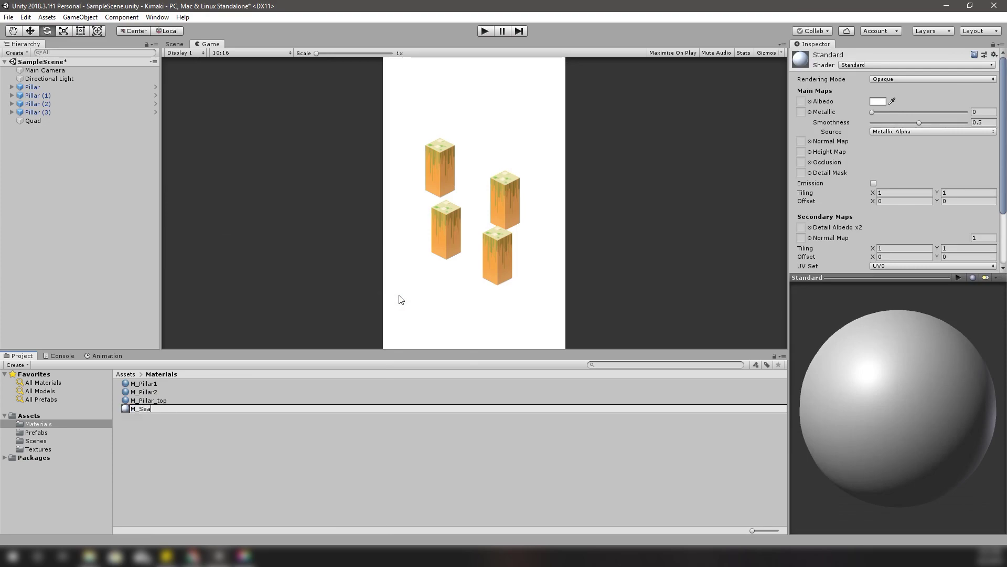
text(ea)
key(Return)
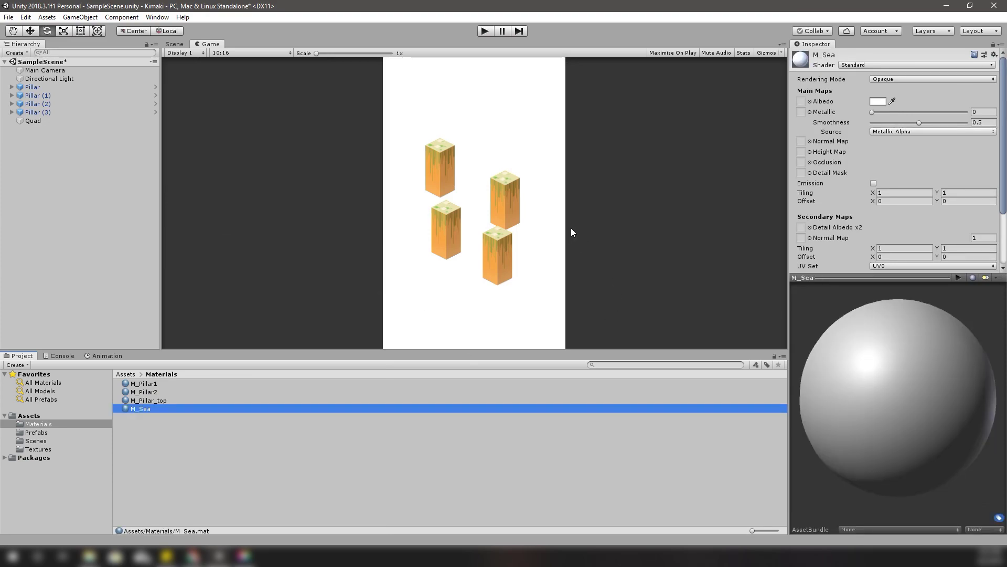
Step: Switch M_Sea to the Sprites/Default shader, then select the ground Quad
click(882, 79)
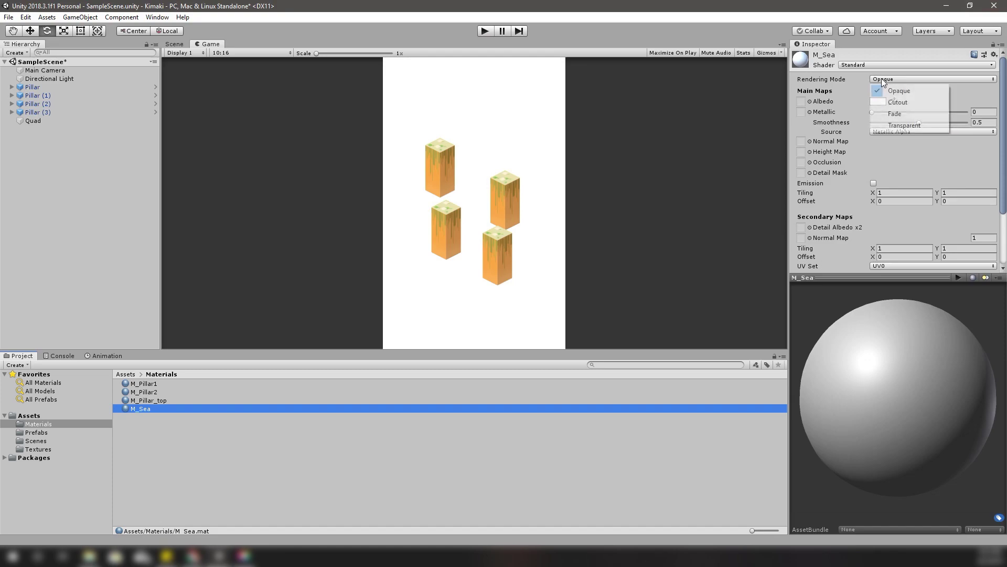
click(847, 65)
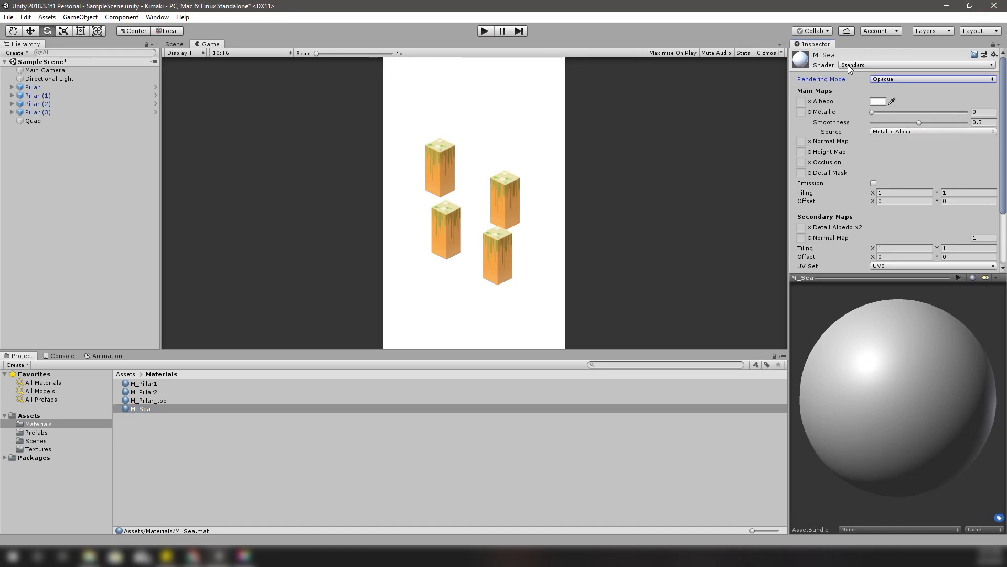
click(848, 64)
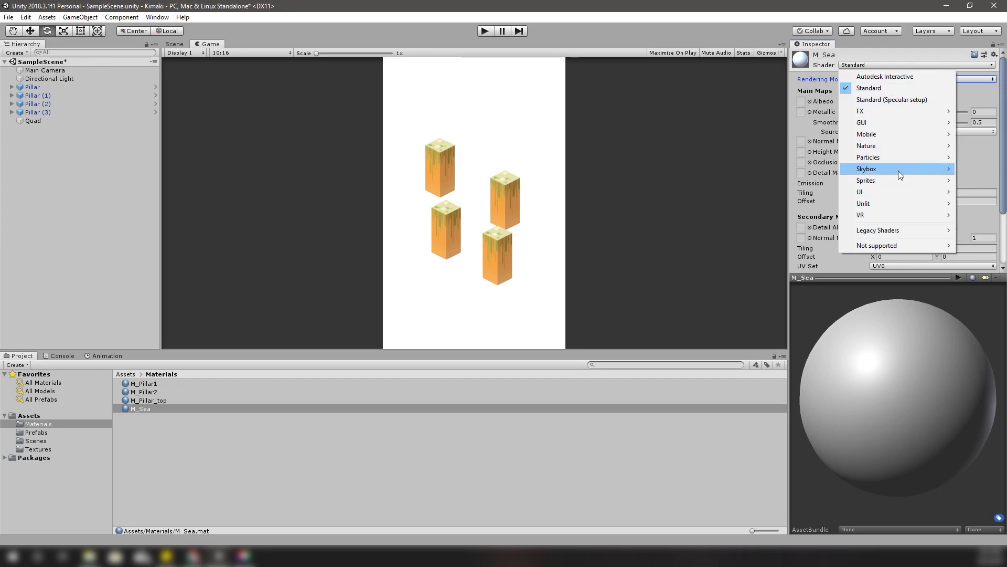
mouse_move(884, 183)
click(779, 181)
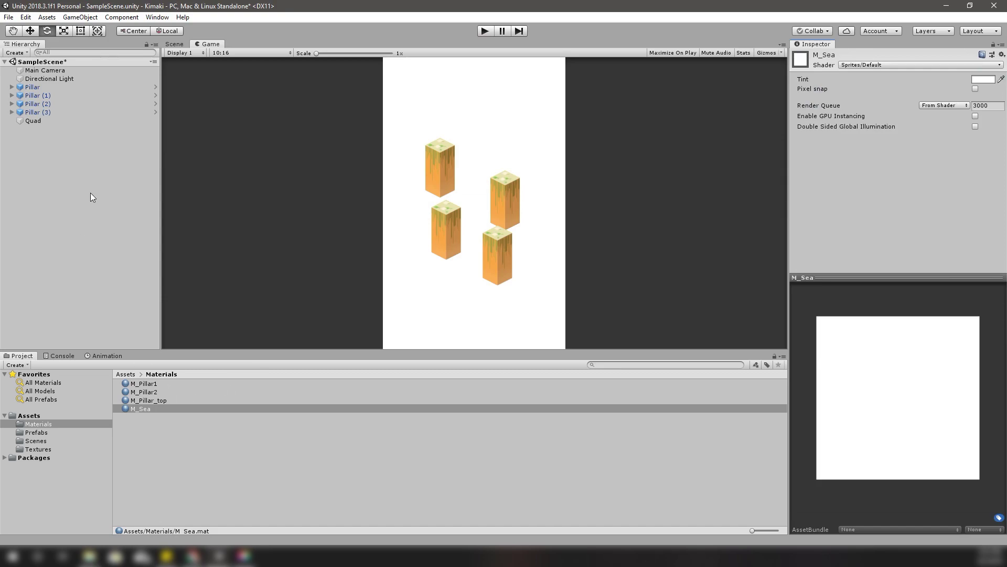
click(39, 120)
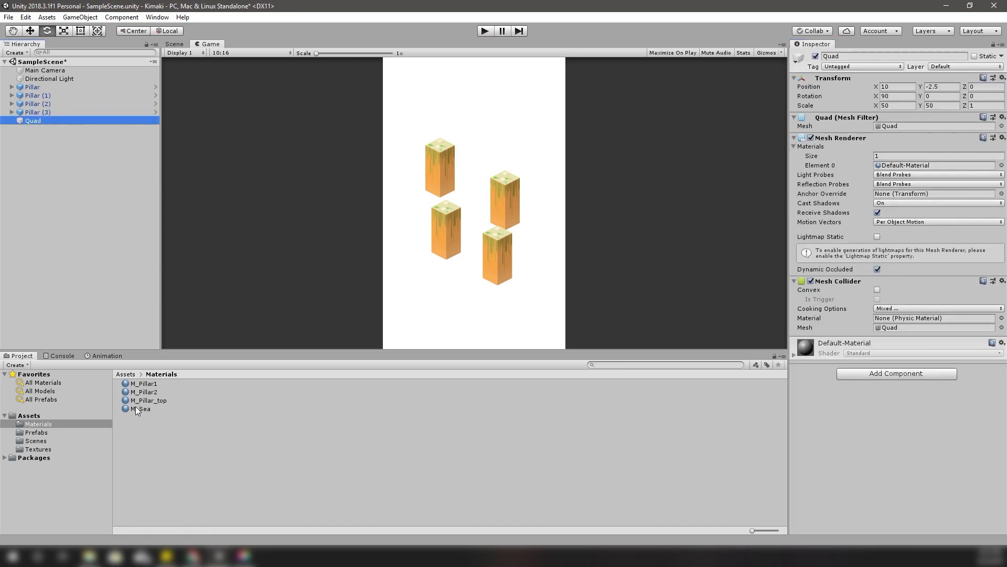
Step: Assign the M_Sea material to the Quad and tint it a brighter purple, B06BC8
drag(138, 409, 886, 169)
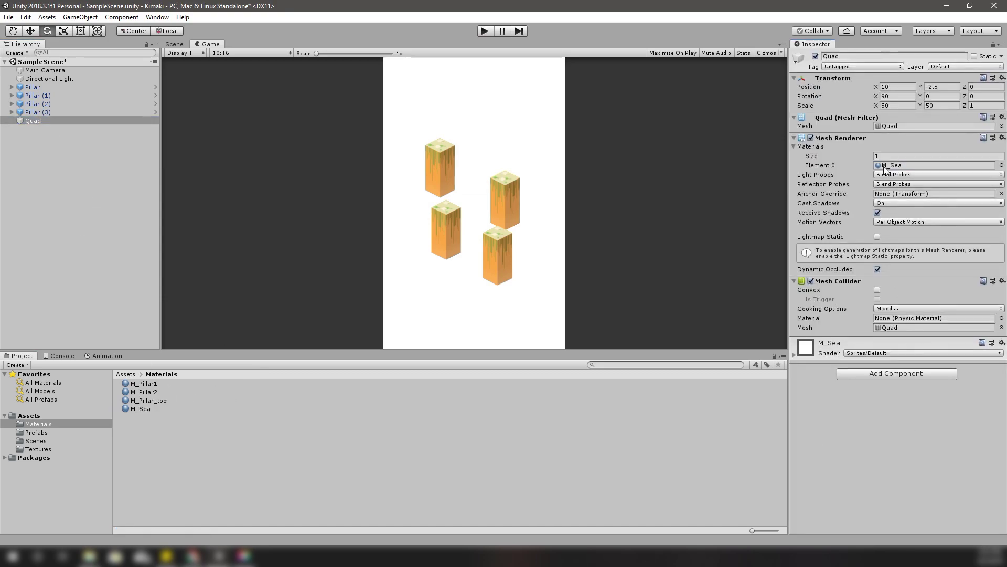
click(828, 355)
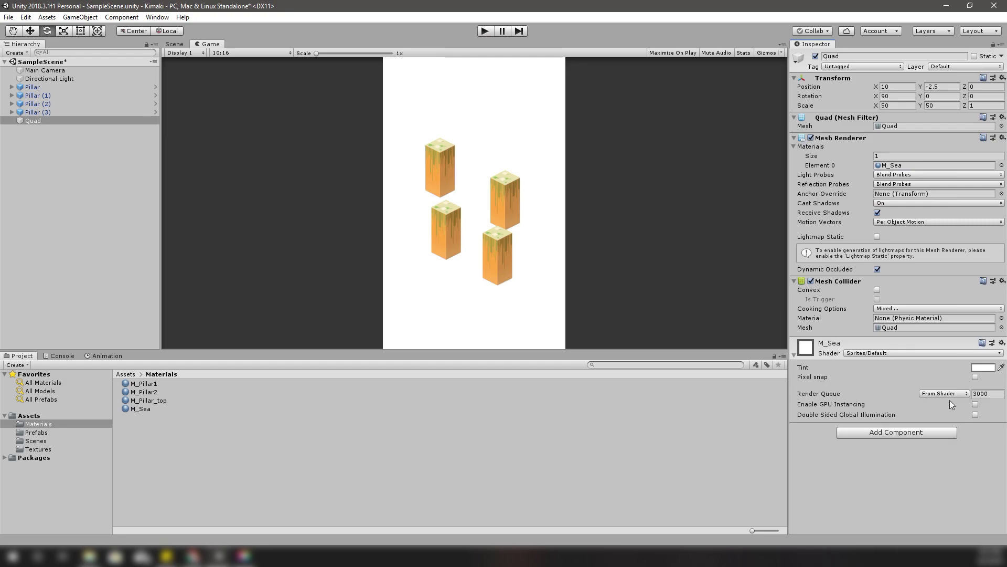
click(984, 368)
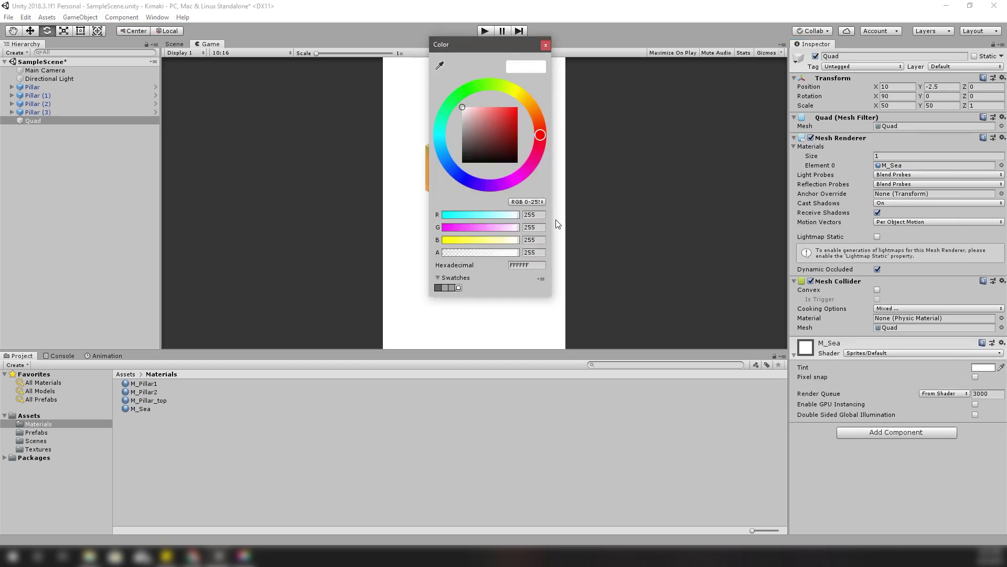
click(494, 184)
drag(494, 187, 502, 183)
drag(486, 143, 473, 125)
click(489, 120)
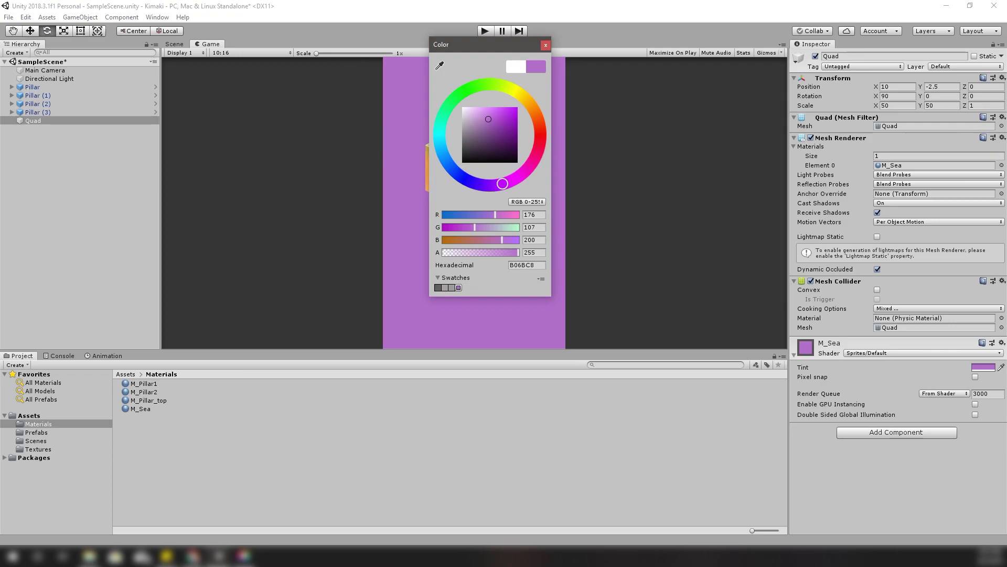
key(Return)
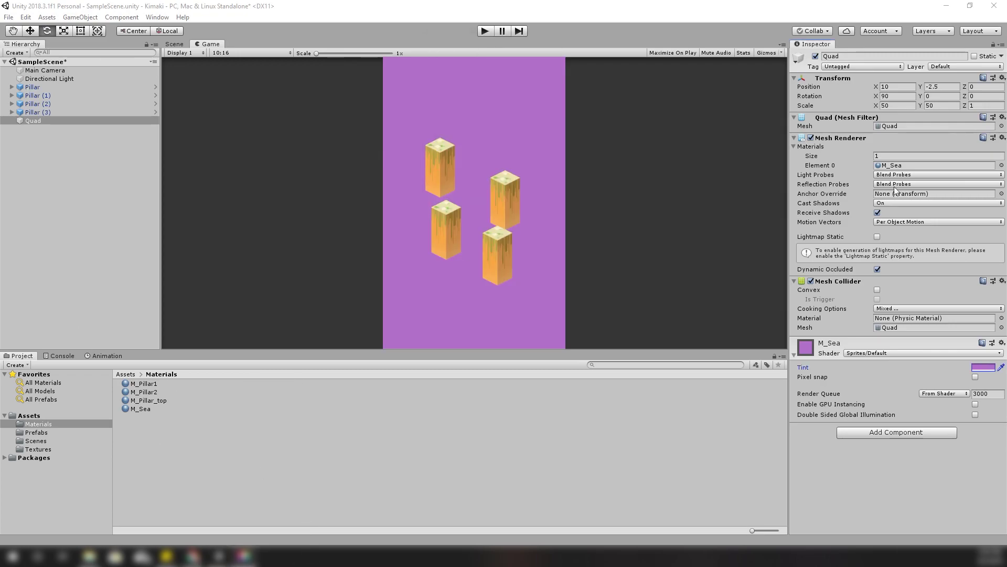
Step: Lower the sea tint's opacity and darken it to 670FB6, then check the Quad's visibility
click(984, 368)
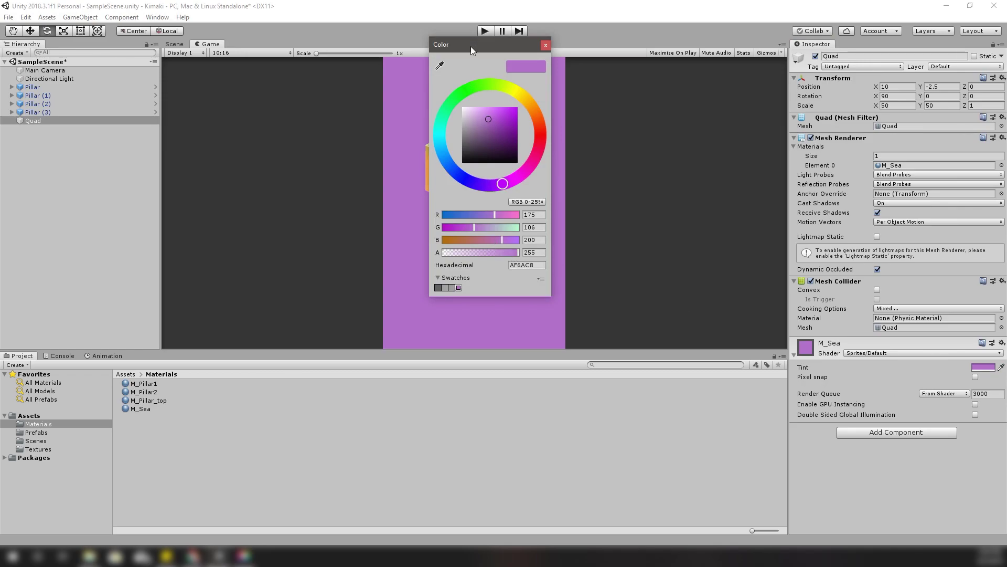
drag(470, 47, 236, 59)
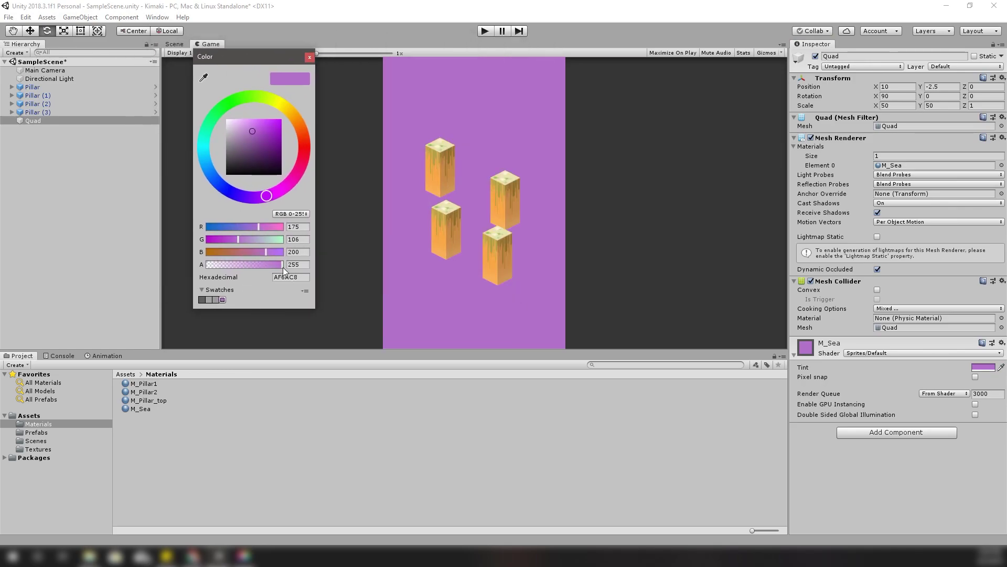
drag(282, 265, 259, 265)
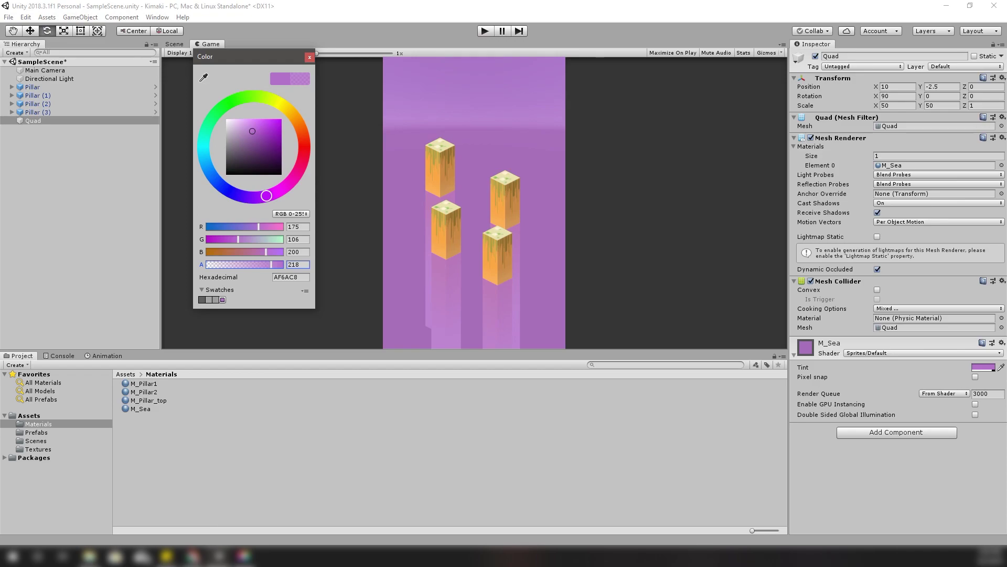
drag(205, 56, 441, 44)
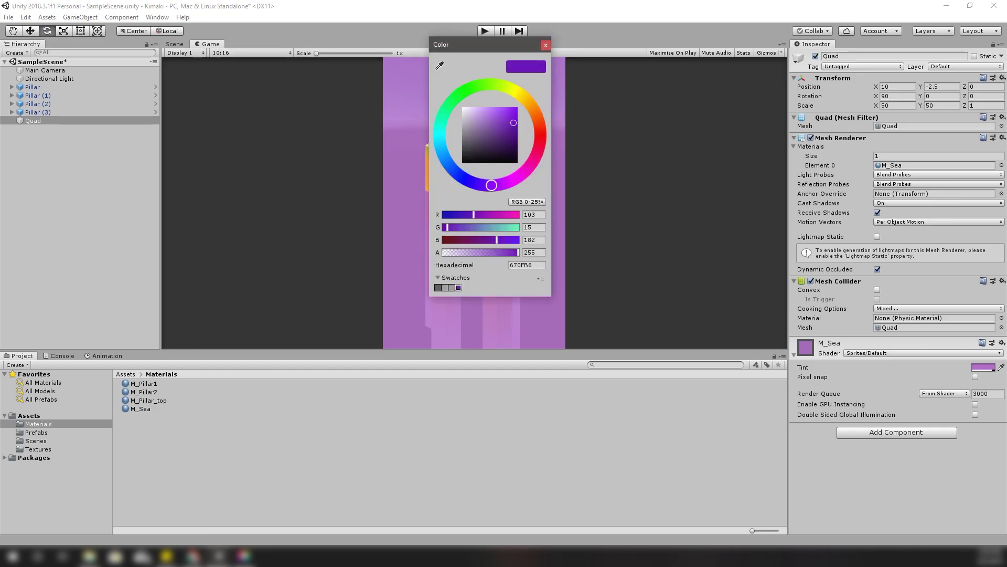
key(Return)
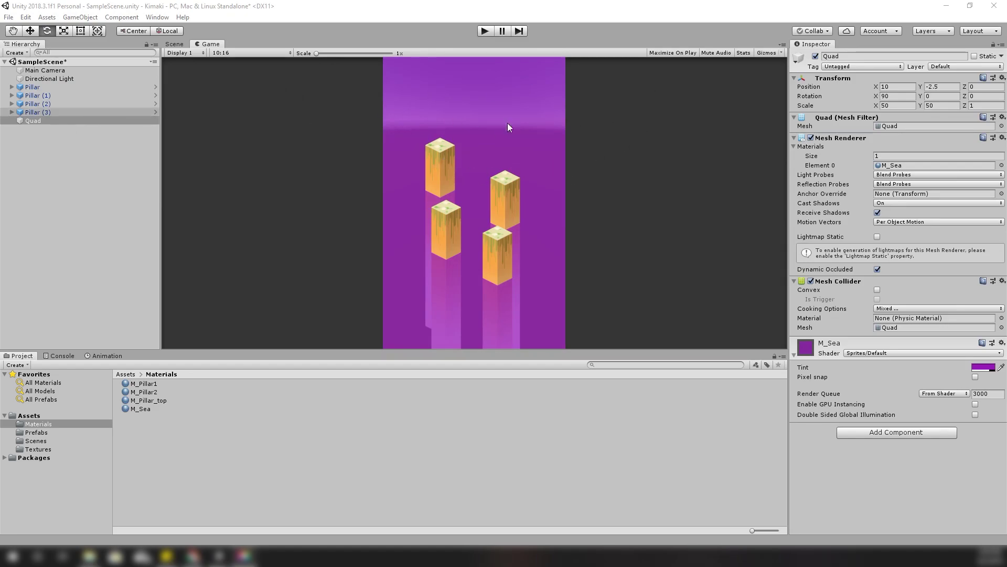
click(815, 57)
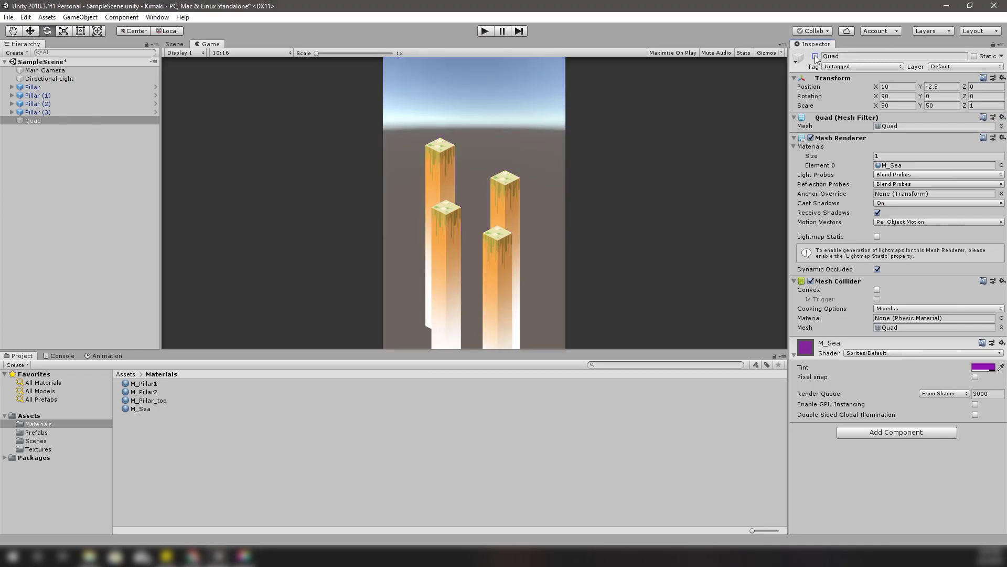
click(815, 57)
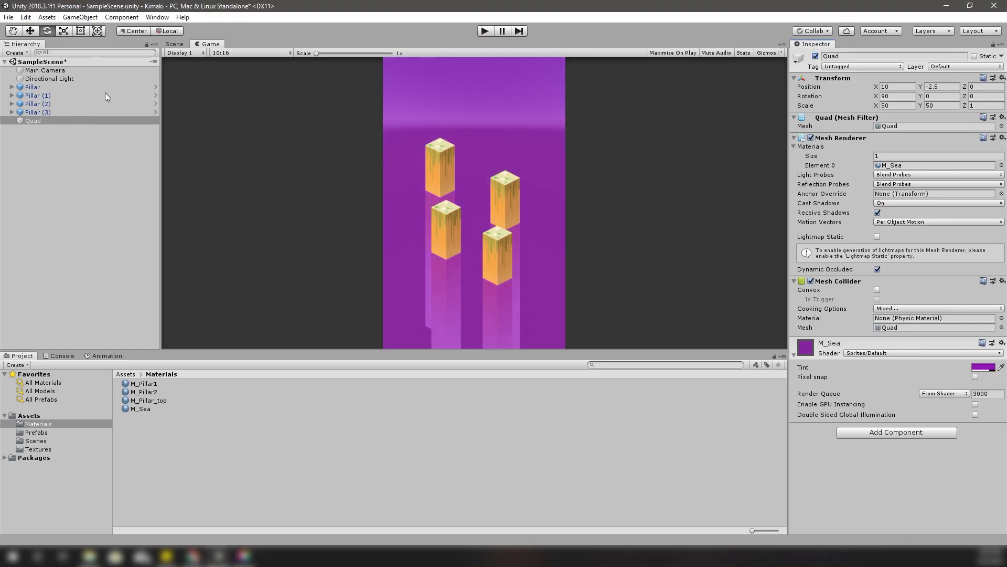
Step: Set the Main Camera's Clear Flags to Solid Color with a white (FFFFFF) background
click(67, 70)
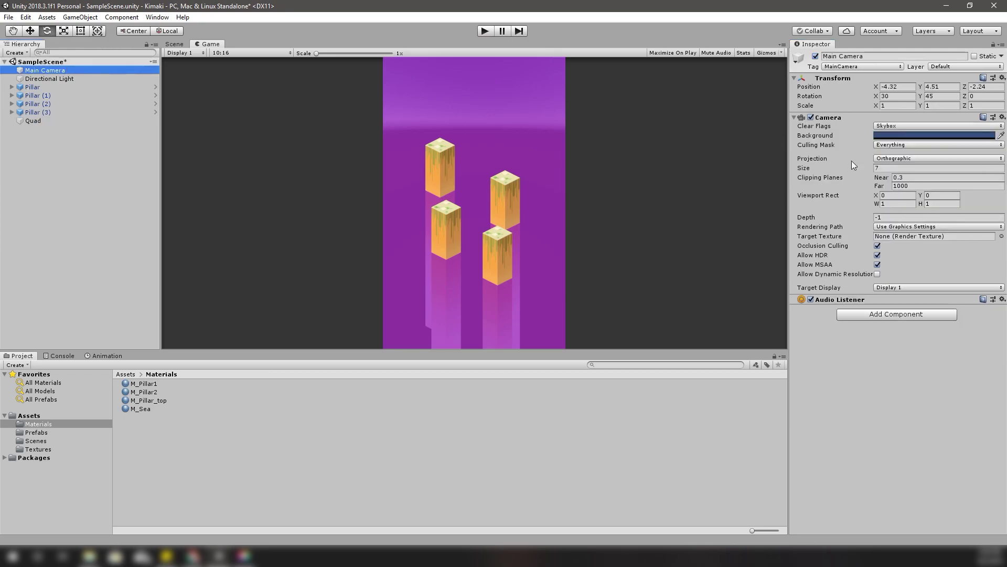
click(886, 128)
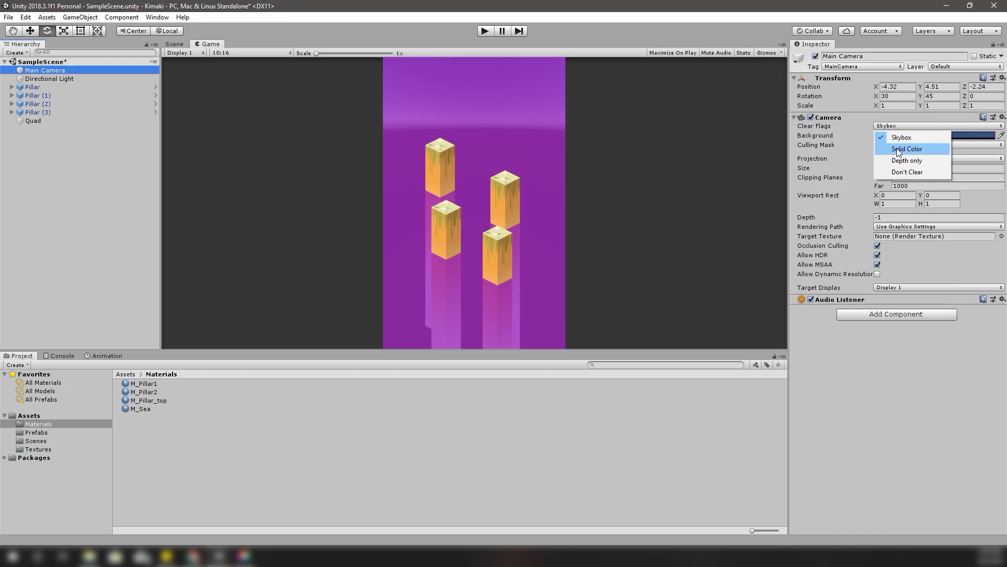
click(899, 150)
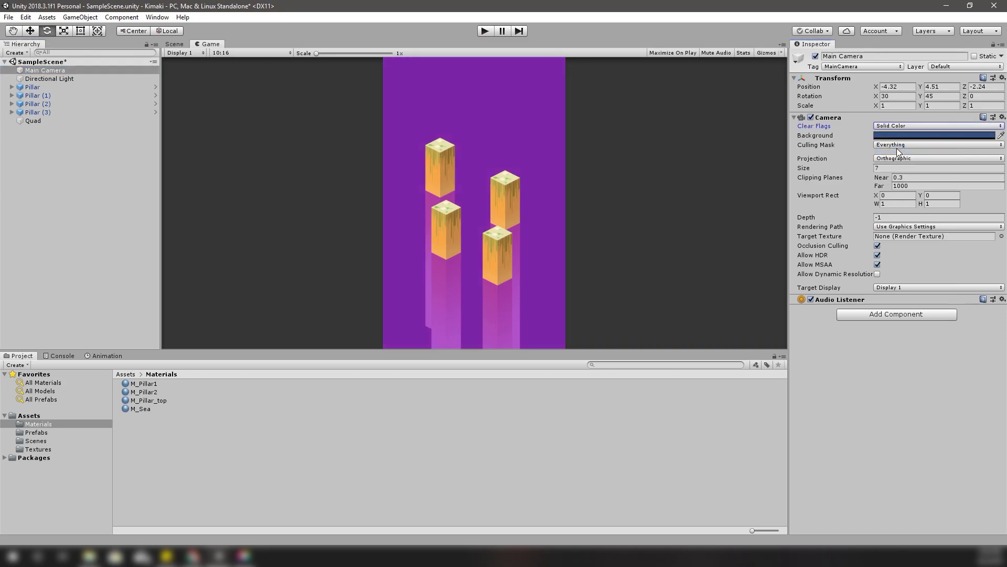
click(894, 134)
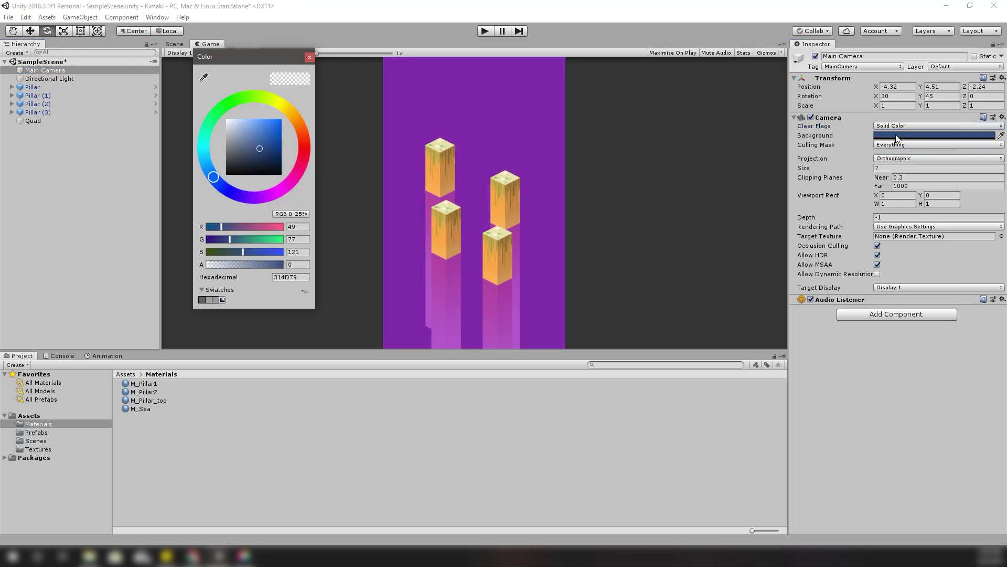
drag(253, 152, 206, 83)
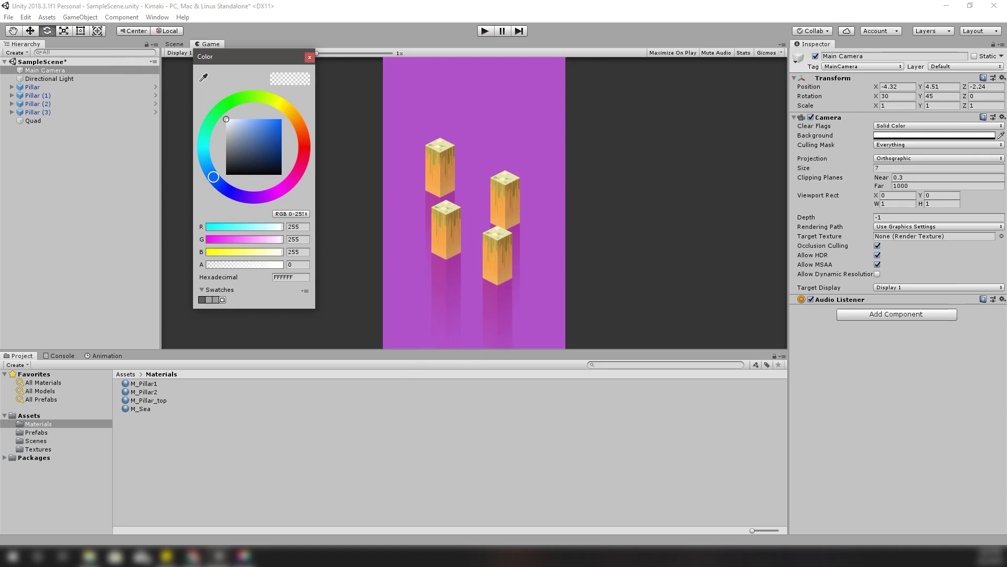
click(412, 254)
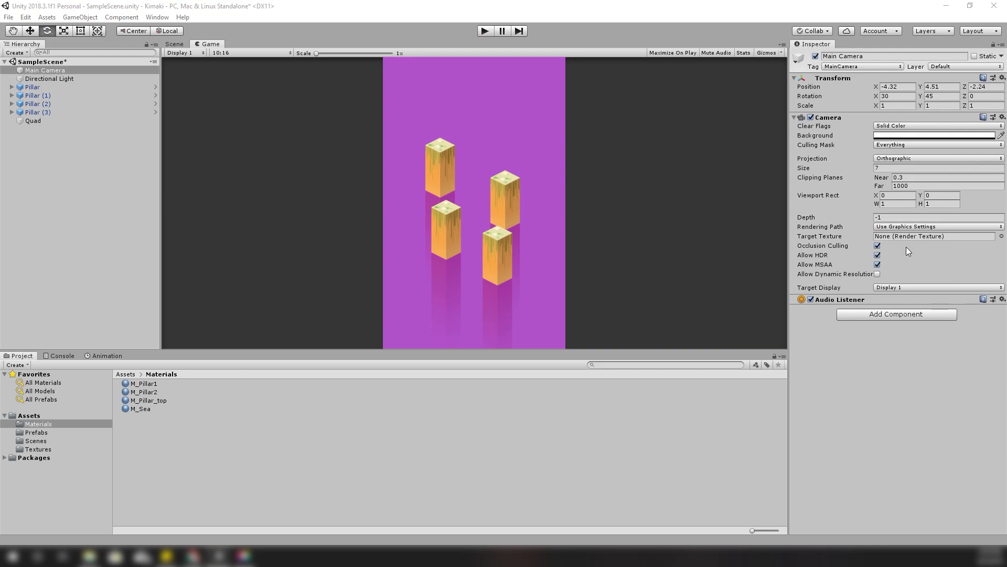
click(38, 121)
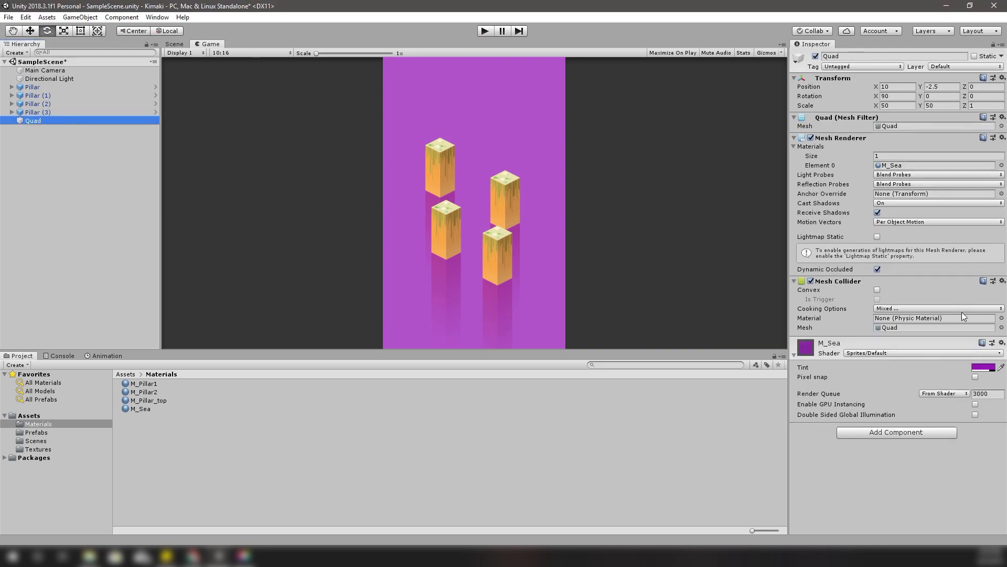
Step: Try cyan shades, then settle the M_Sea tint on translucent bright purple BD45FF, alpha 189
click(982, 367)
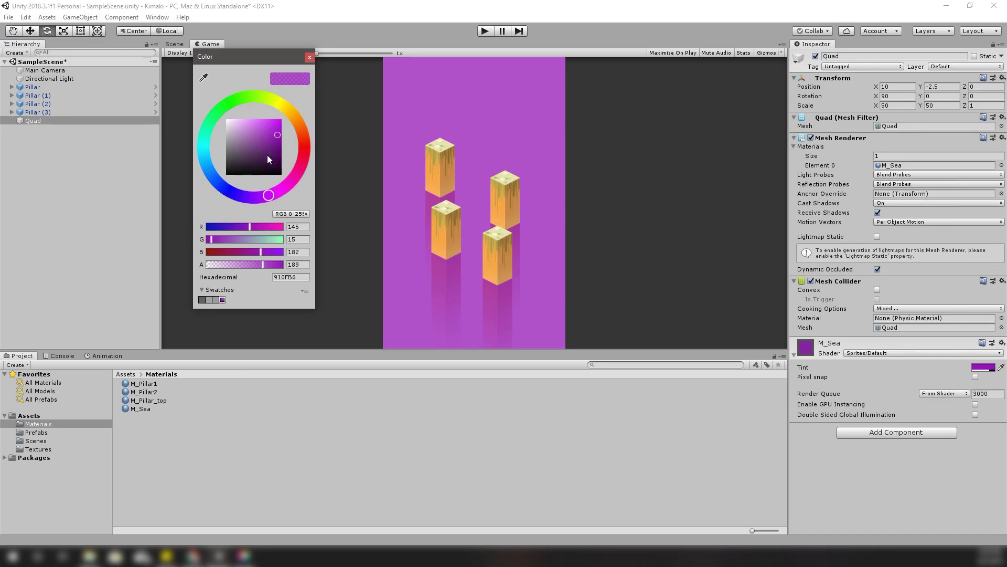
mouse_move(275, 127)
mouse_down()
mouse_move(277, 117)
mouse_move(247, 115)
mouse_move(254, 108)
mouse_up()
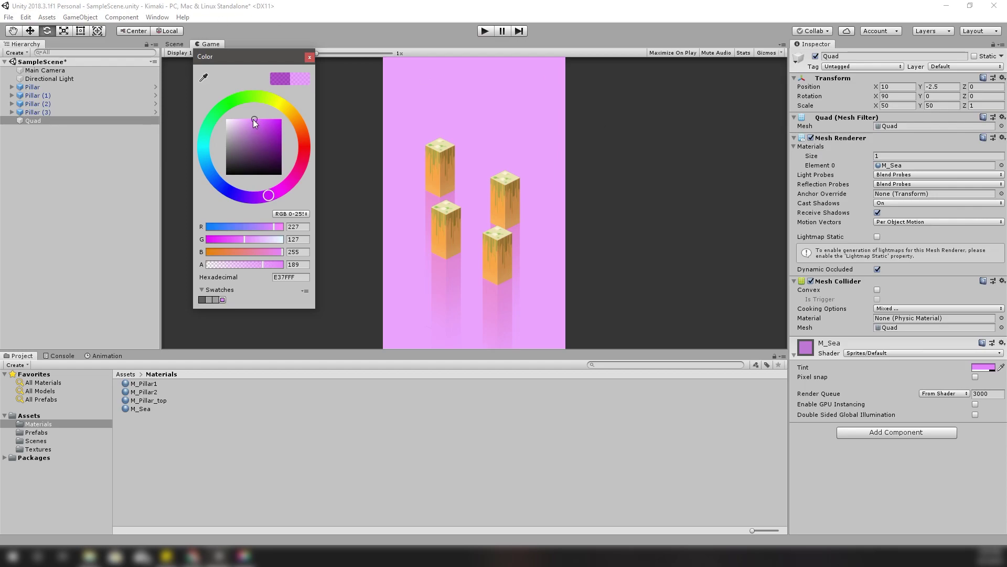
click(206, 141)
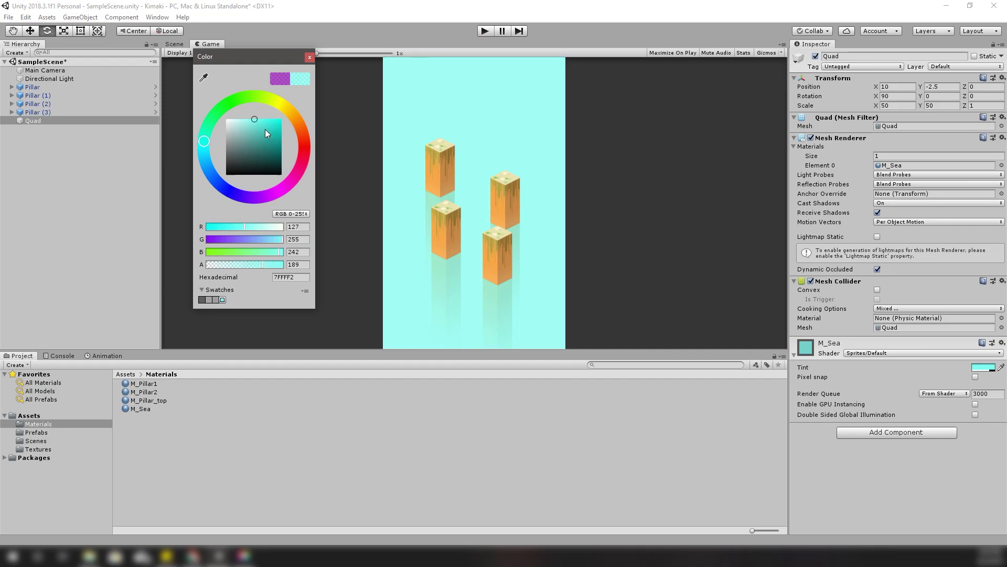
mouse_move(256, 120)
mouse_down()
mouse_move(279, 118)
mouse_move(234, 115)
mouse_move(270, 109)
mouse_move(298, 120)
mouse_move(289, 177)
mouse_move(276, 125)
mouse_move(247, 114)
mouse_move(256, 168)
mouse_up()
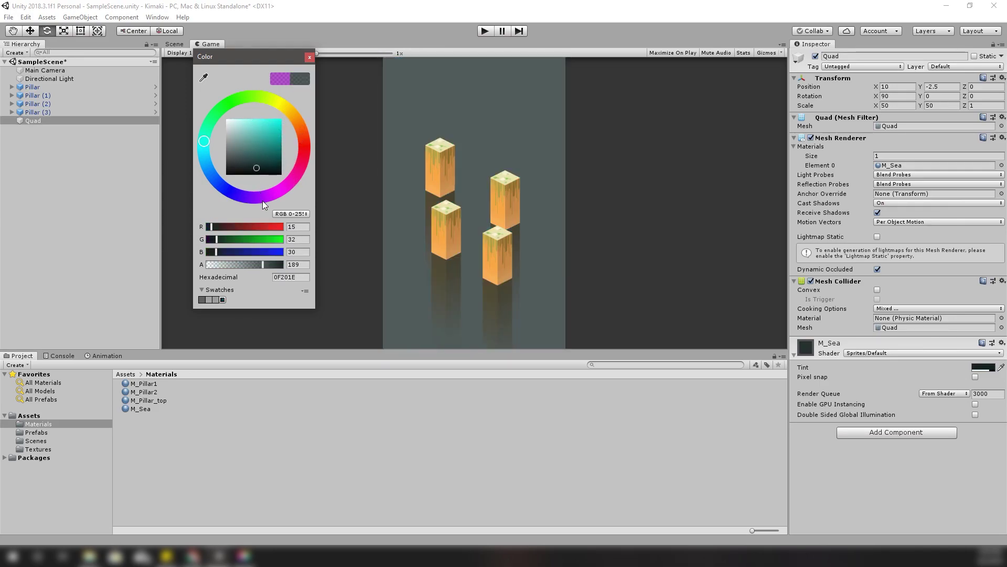
click(262, 199)
mouse_move(272, 157)
mouse_down()
mouse_move(283, 130)
mouse_move(266, 111)
mouse_up()
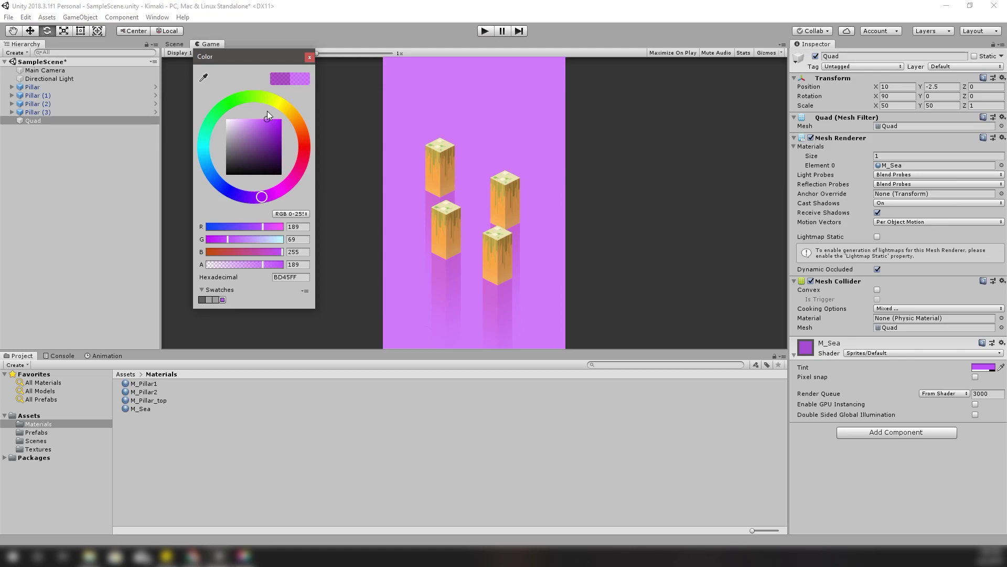
click(309, 57)
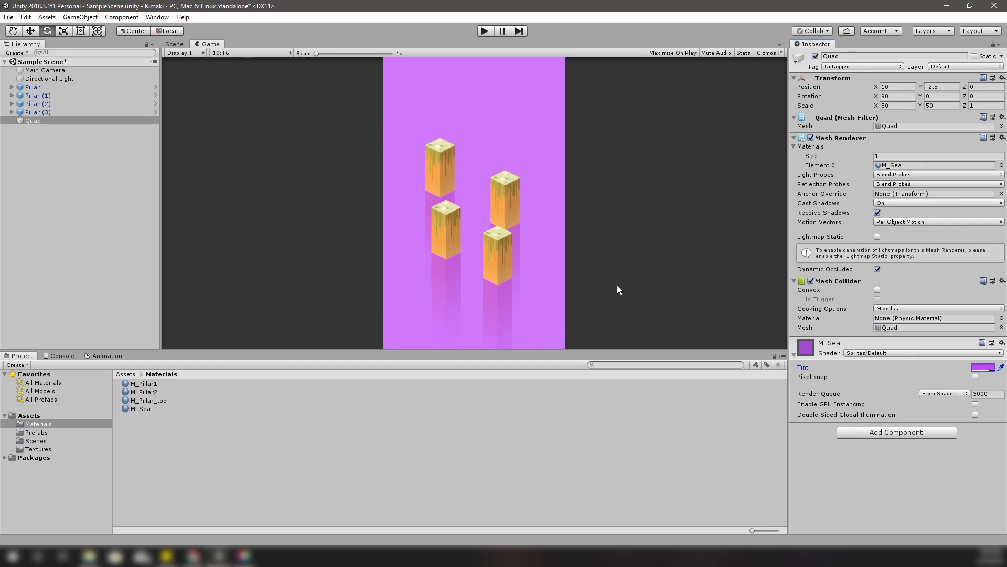